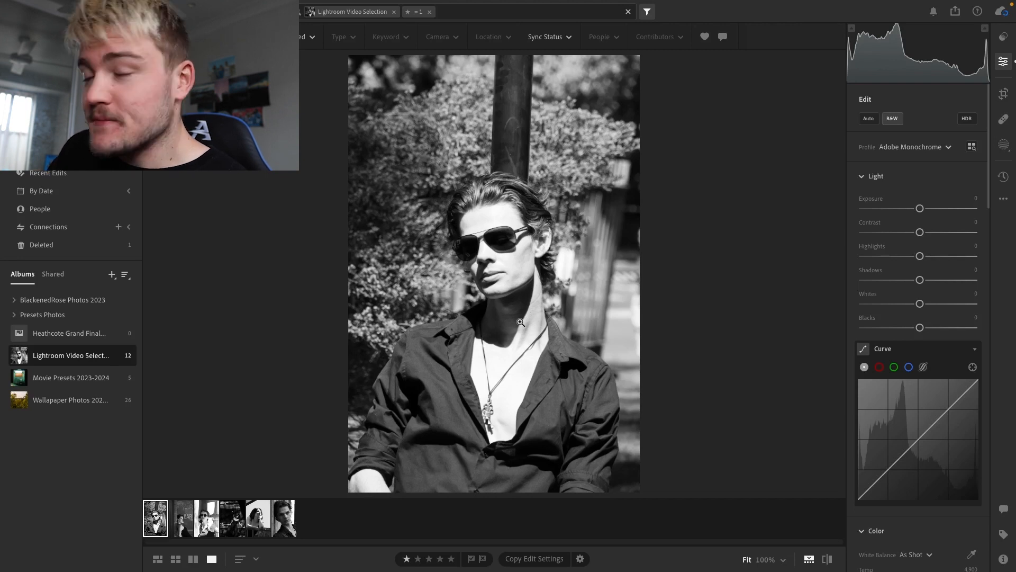
# Lower the sunglasses portrait's highlights to −53 and its exposure to −0.53
pyautogui.moveTo(521, 322); pyautogui.dragTo(527, 255)
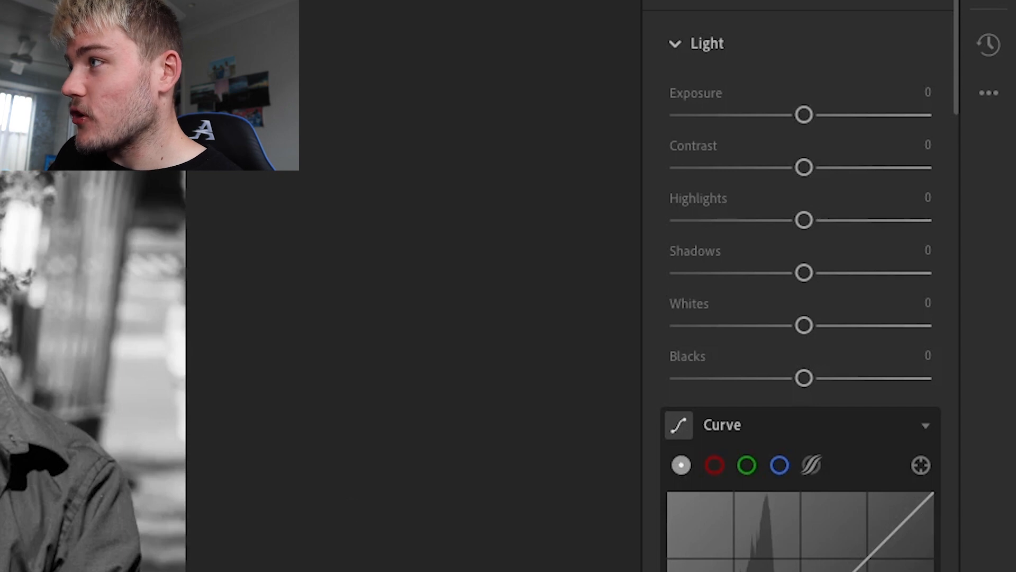
pyautogui.moveTo(800, 218); pyautogui.dragTo(753, 221)
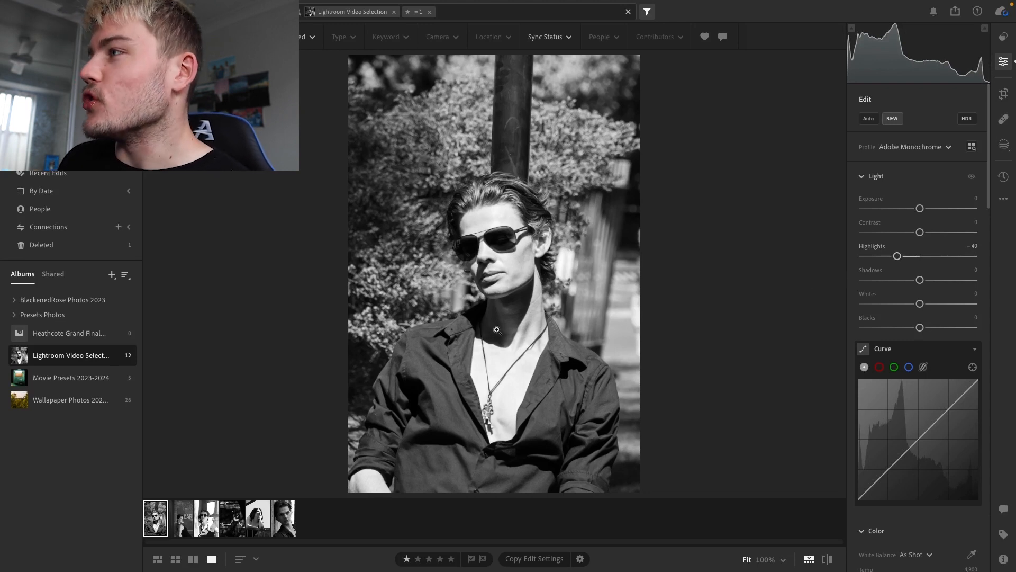
pyautogui.moveTo(898, 260); pyautogui.dragTo(891, 260)
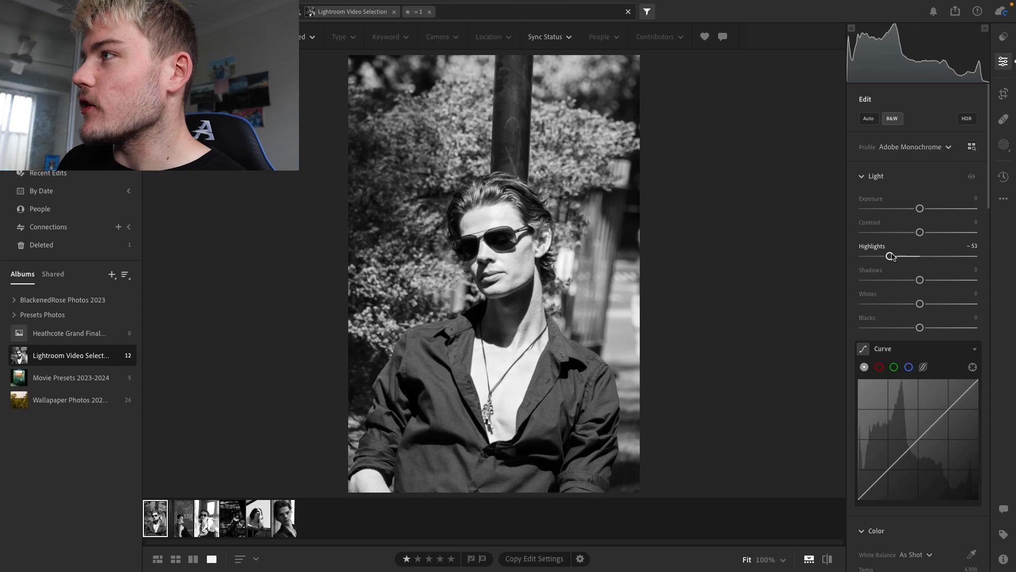
pyautogui.rightClick(920, 209)
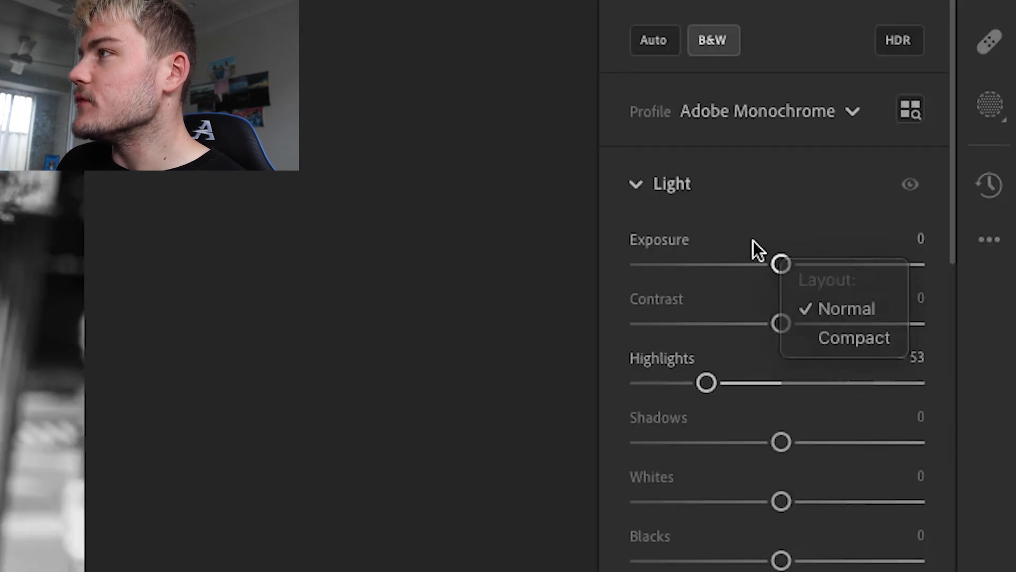
pyautogui.click(918, 210)
pyautogui.moveTo(918, 210); pyautogui.dragTo(912, 208)
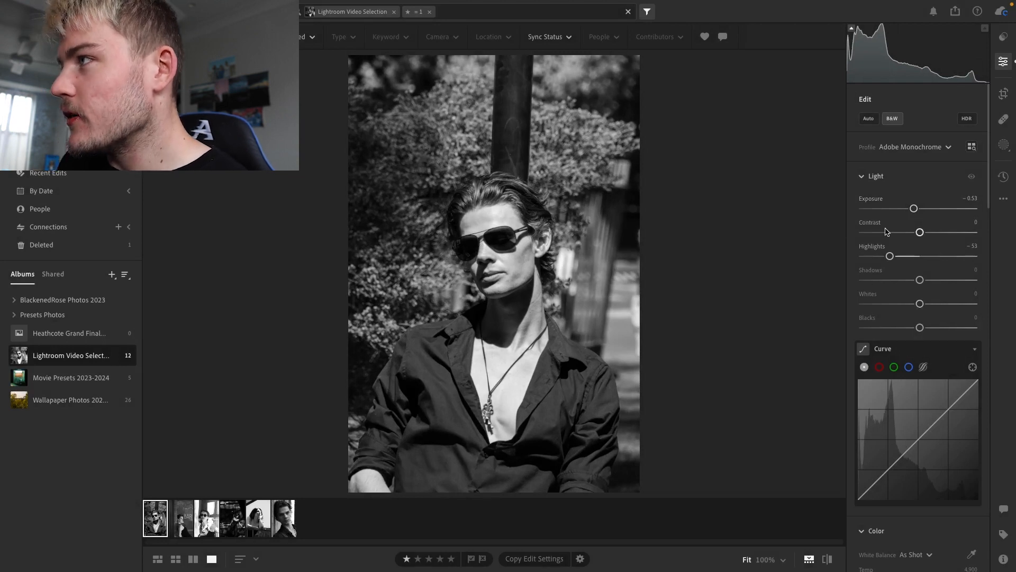
# Set the portrait's contrast to +18, shadows to −16, whites to −17 and blacks to −14
pyautogui.moveTo(921, 237); pyautogui.dragTo(931, 236)
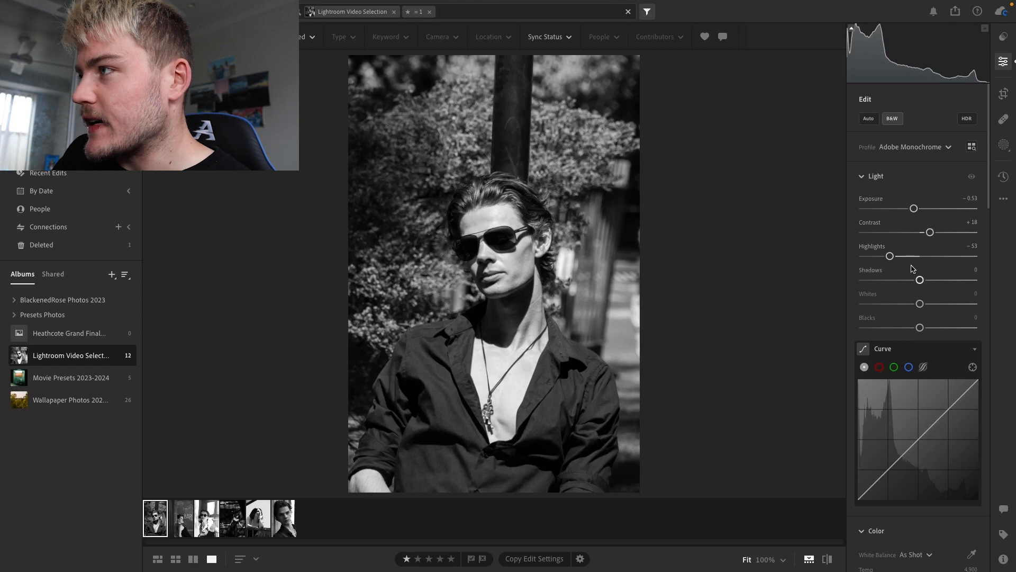
pyautogui.moveTo(920, 281); pyautogui.dragTo(910, 279)
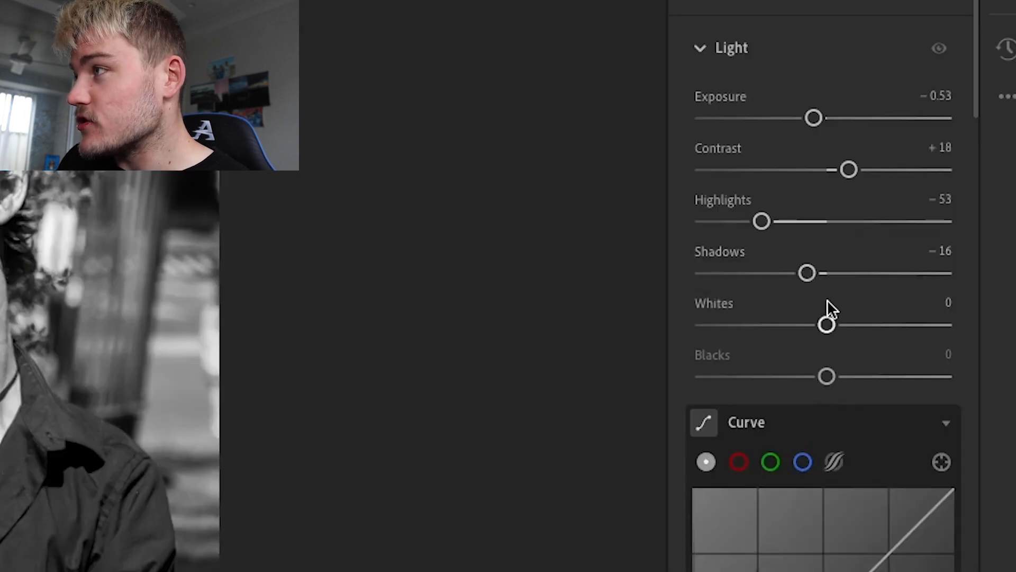
pyautogui.moveTo(919, 304); pyautogui.dragTo(909, 303)
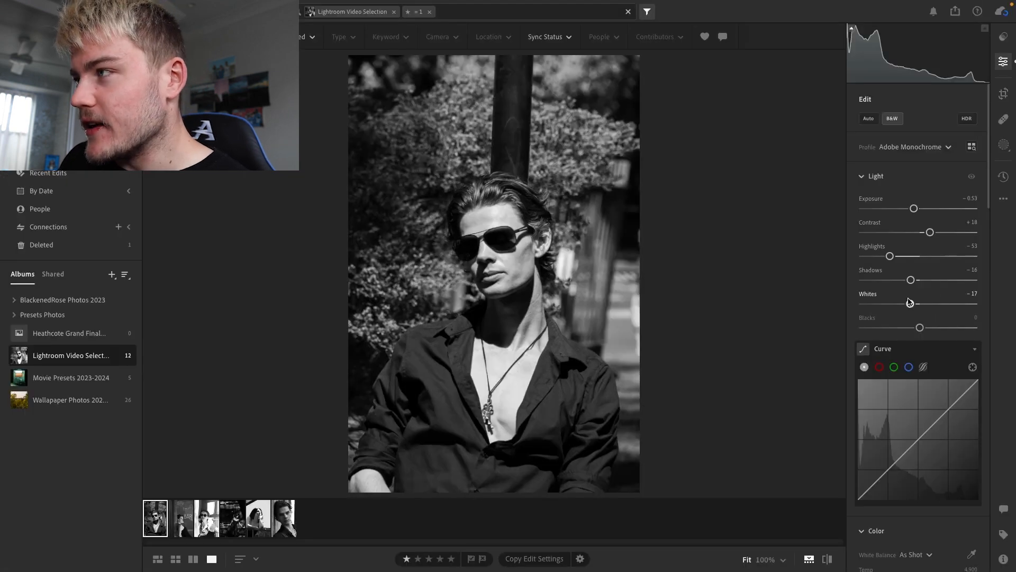
pyautogui.moveTo(920, 327); pyautogui.dragTo(913, 327)
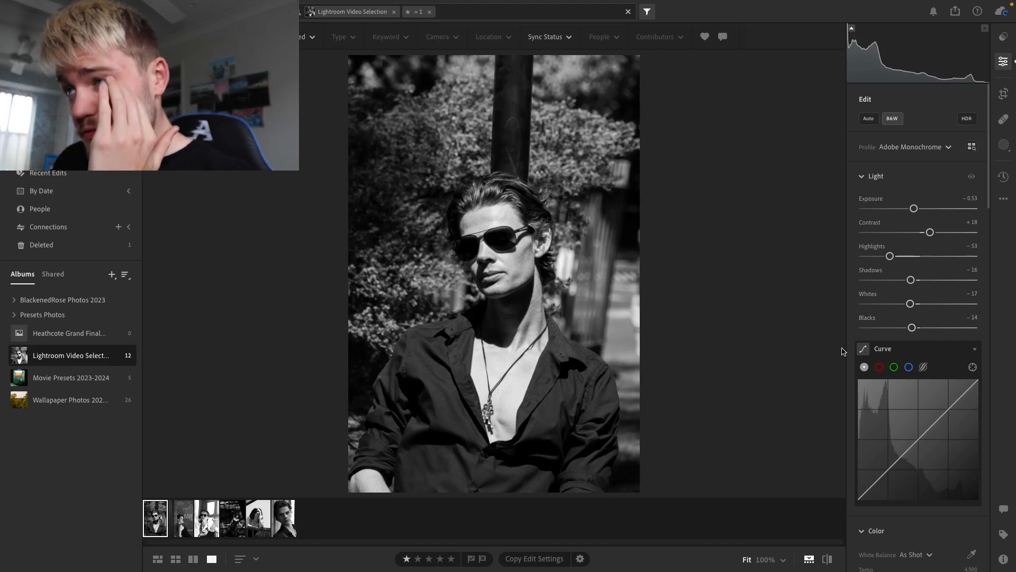
pyautogui.moveTo(635, 314); pyautogui.dragTo(537, 253)
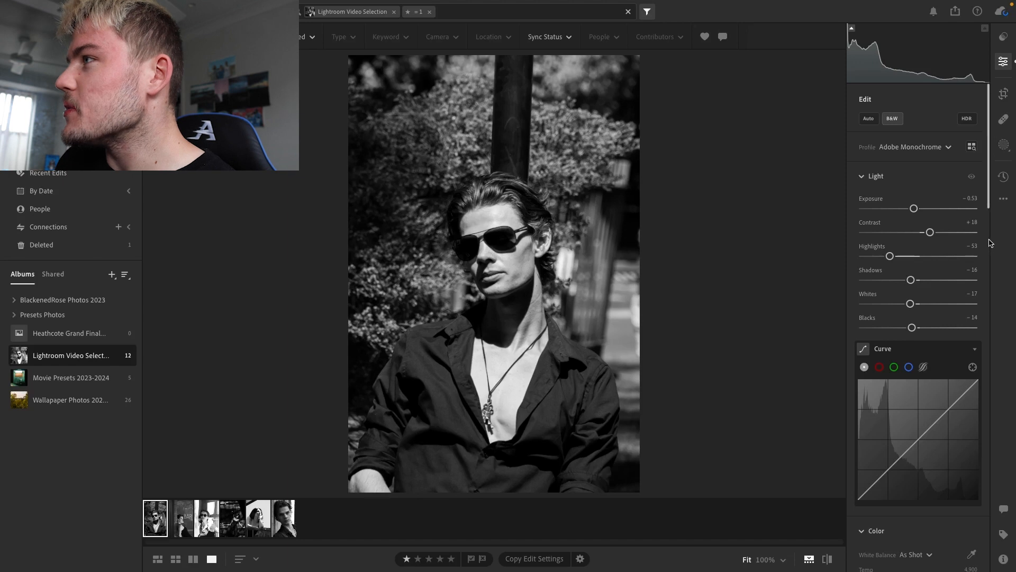
# Add an upper and a lower point to the tone curve, pull both slightly below the diagonal, and check the face at 100%
pyautogui.scroll(-2, 990, 207)
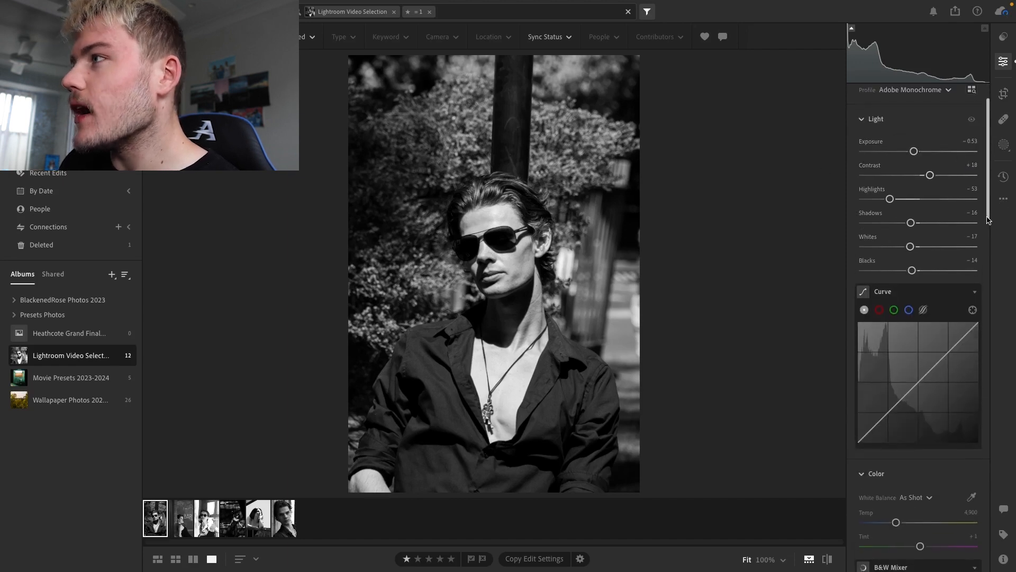
pyautogui.scroll(-4, 942, 238)
pyautogui.moveTo(949, 239); pyautogui.dragTo(947, 241)
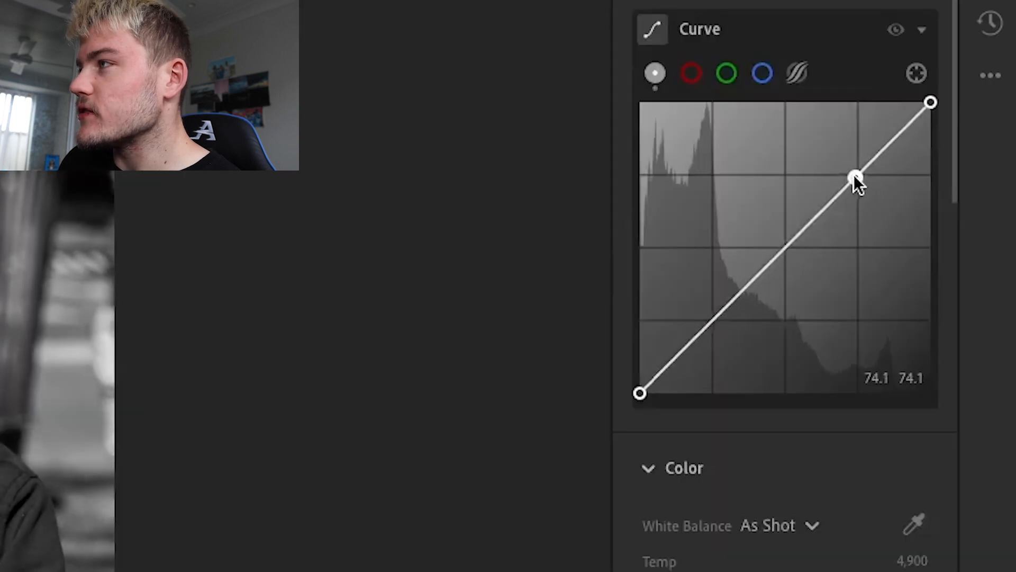
pyautogui.moveTo(854, 176); pyautogui.dragTo(862, 181)
pyautogui.moveTo(732, 290); pyautogui.dragTo(735, 302)
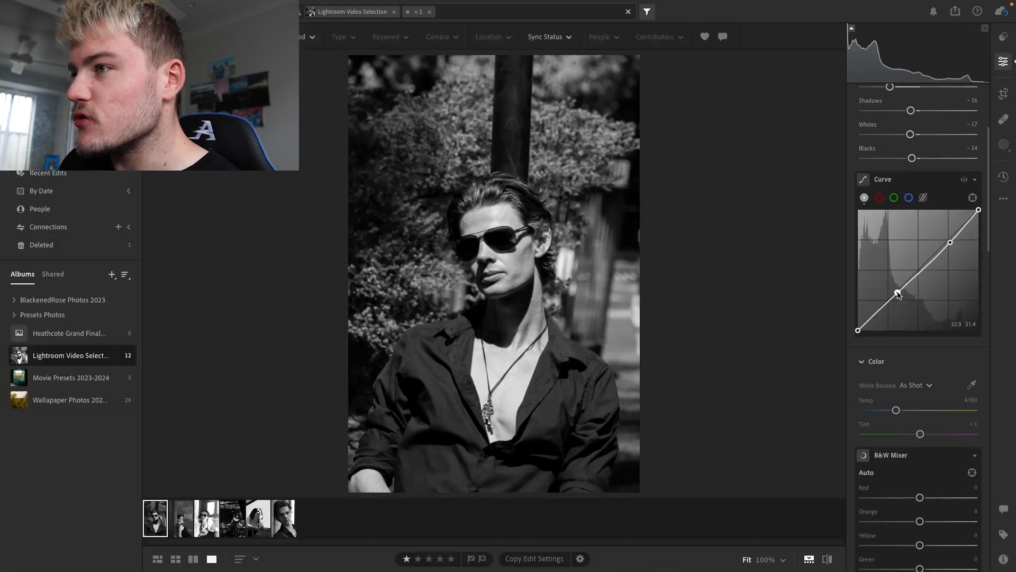
pyautogui.moveTo(897, 292); pyautogui.dragTo(900, 293)
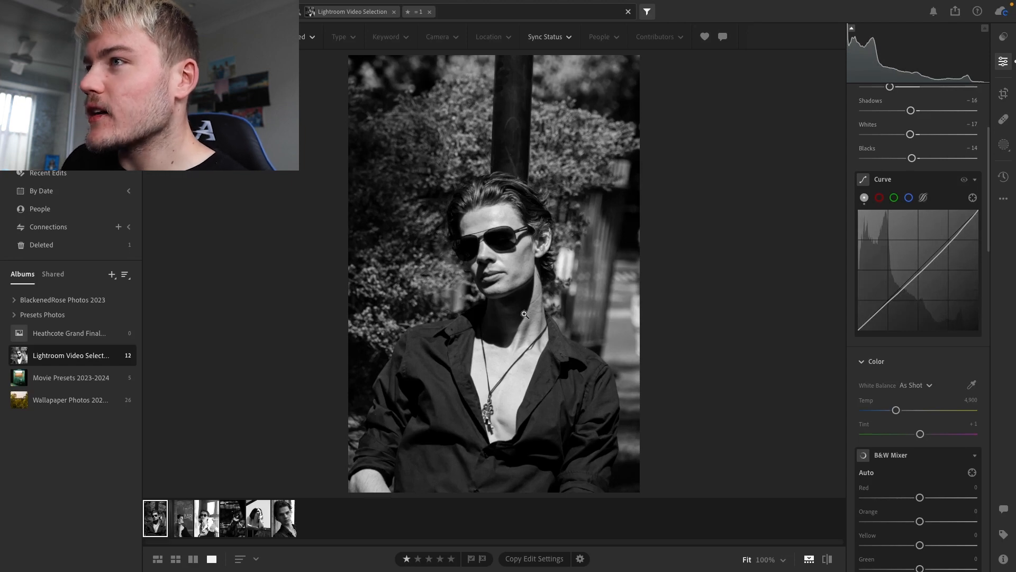
pyautogui.click(513, 276)
pyautogui.moveTo(551, 344); pyautogui.dragTo(634, 261)
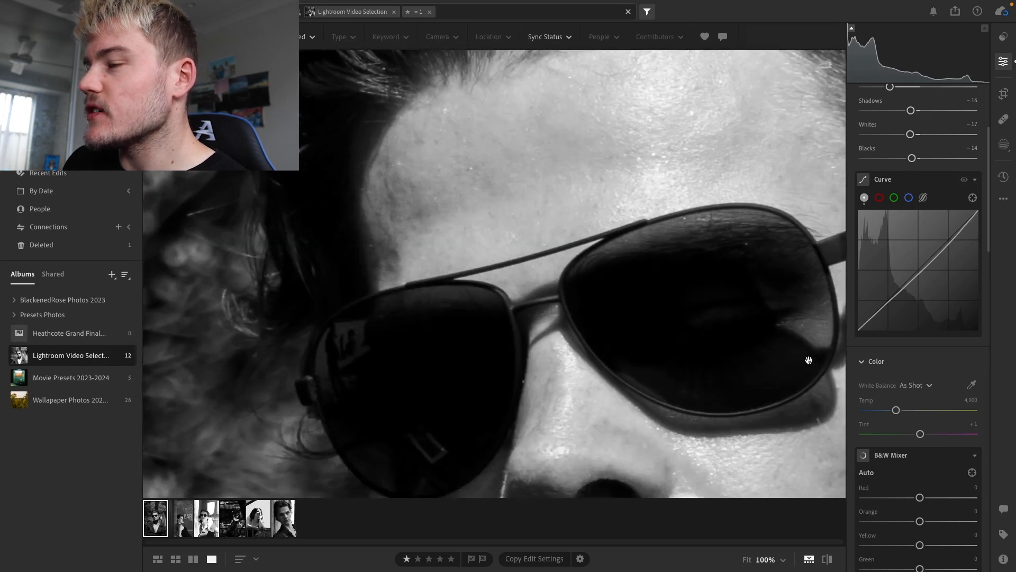
pyautogui.moveTo(810, 361); pyautogui.dragTo(672, 240)
pyautogui.moveTo(735, 362); pyautogui.dragTo(669, 265)
pyautogui.click(669, 263)
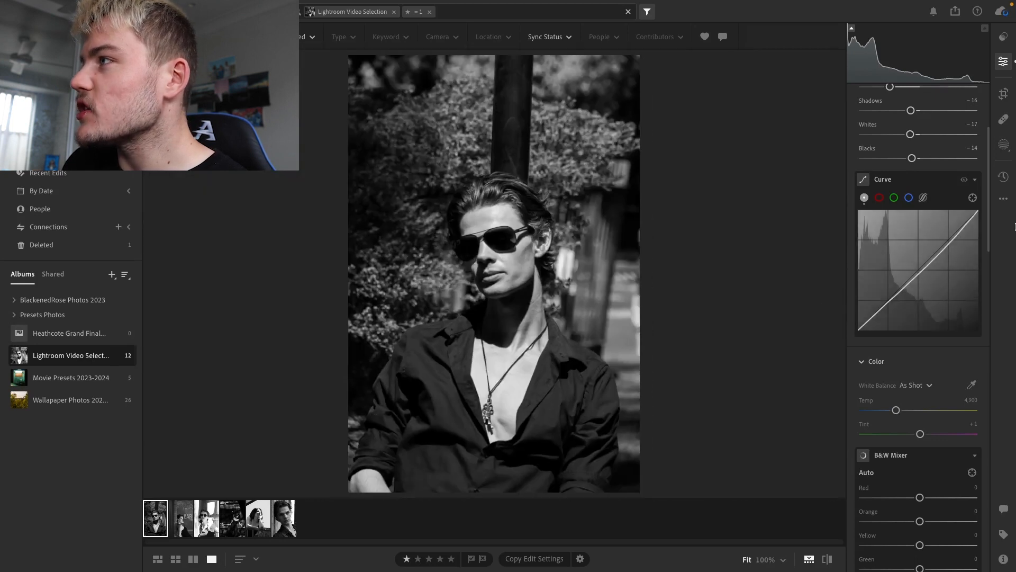
# Set the white balance temperature to 5,704 and the tint to −27
pyautogui.moveTo(991, 205); pyautogui.dragTo(999, 264)
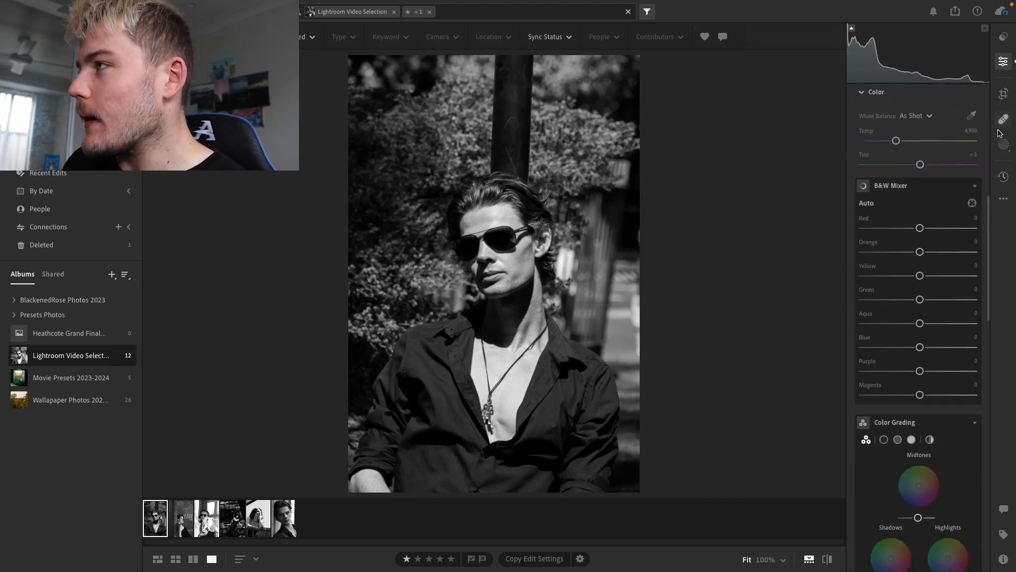
pyautogui.moveTo(992, 230); pyautogui.dragTo(991, 296)
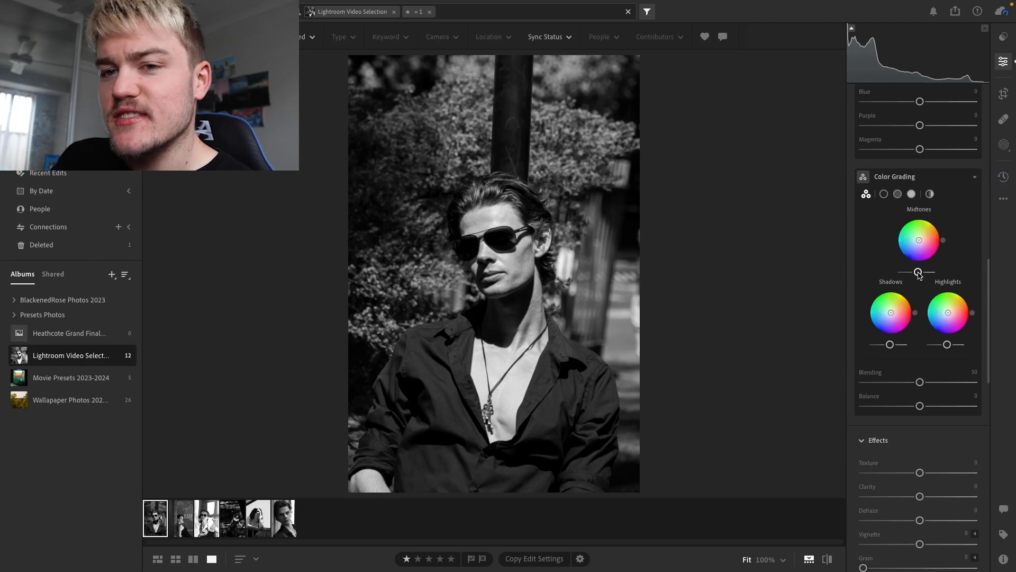
pyautogui.scroll(7, 918, 272)
pyautogui.scroll(-2, 896, 180)
pyautogui.moveTo(895, 168); pyautogui.dragTo(910, 193)
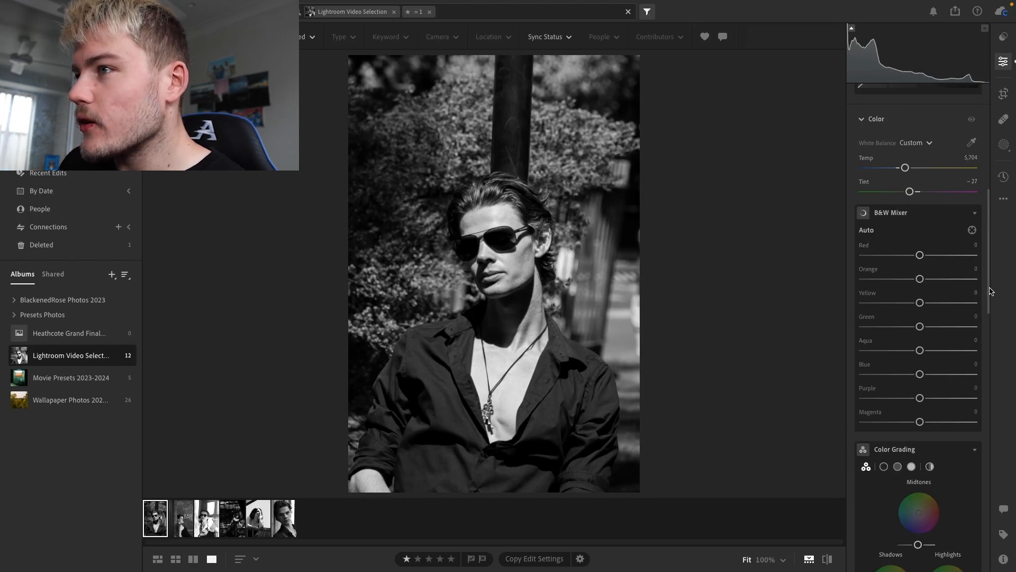
# Create a subject mask over the man and lower its exposure to about −0.3
pyautogui.scroll(-1, 988, 248)
pyautogui.press('m')
pyautogui.click(878, 136)
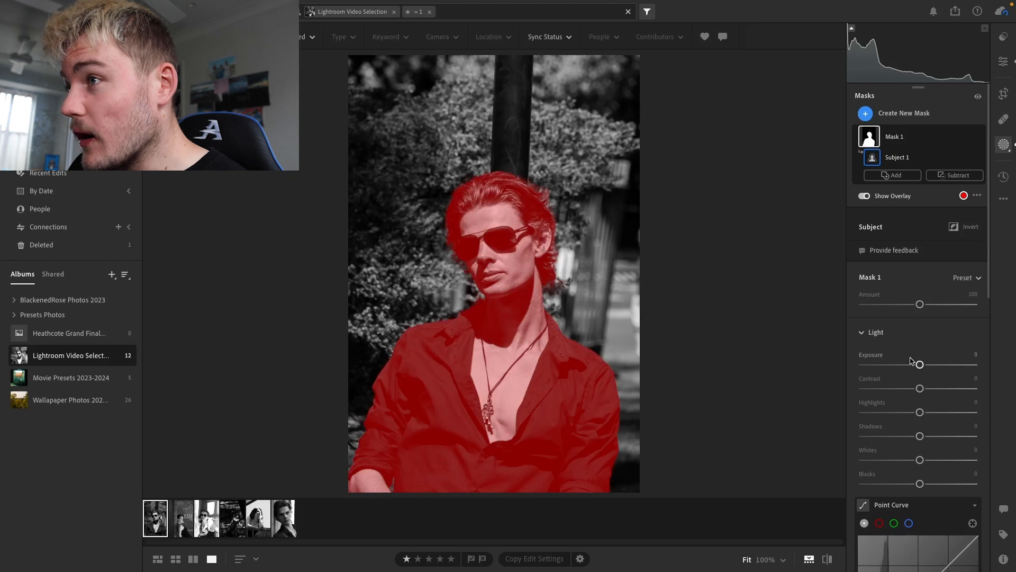
pyautogui.moveTo(920, 366); pyautogui.dragTo(916, 367)
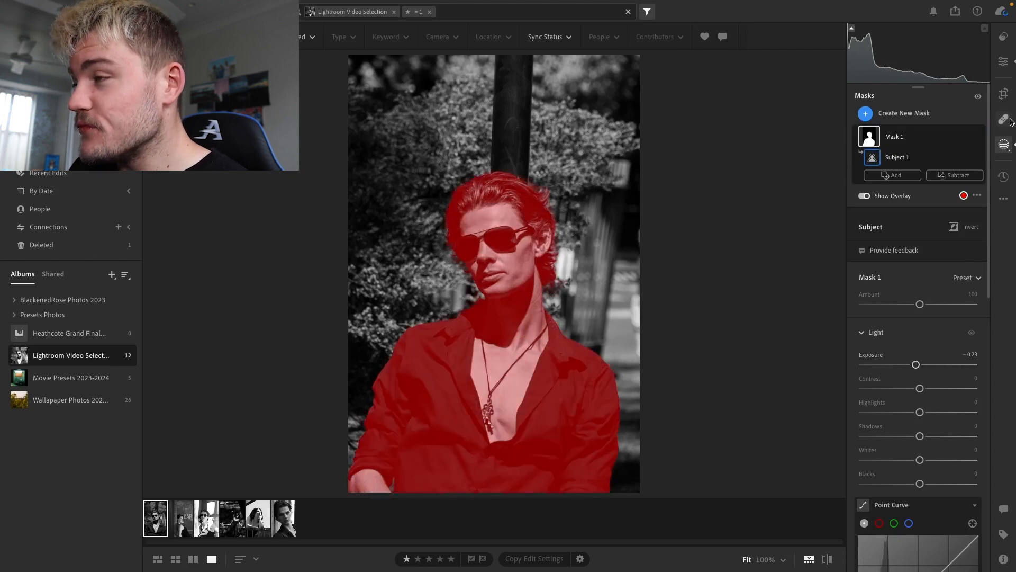
# In the photo's overall color grading, slightly lower the midtone and shadow luminance and raise the highlight luminance
pyautogui.click(1003, 62)
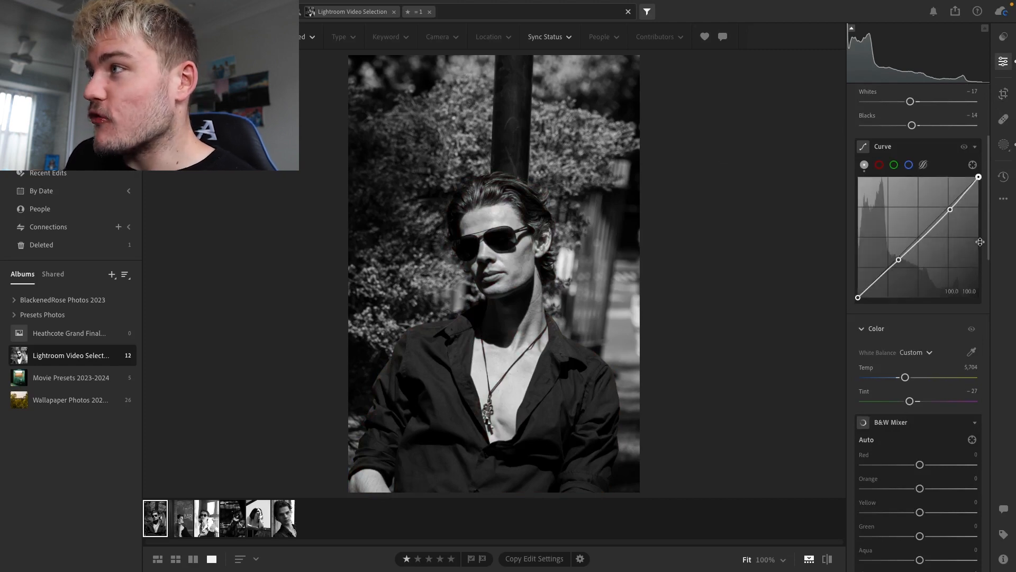
pyautogui.moveTo(988, 248); pyautogui.dragTo(987, 347)
pyautogui.moveTo(918, 366); pyautogui.dragTo(914, 366)
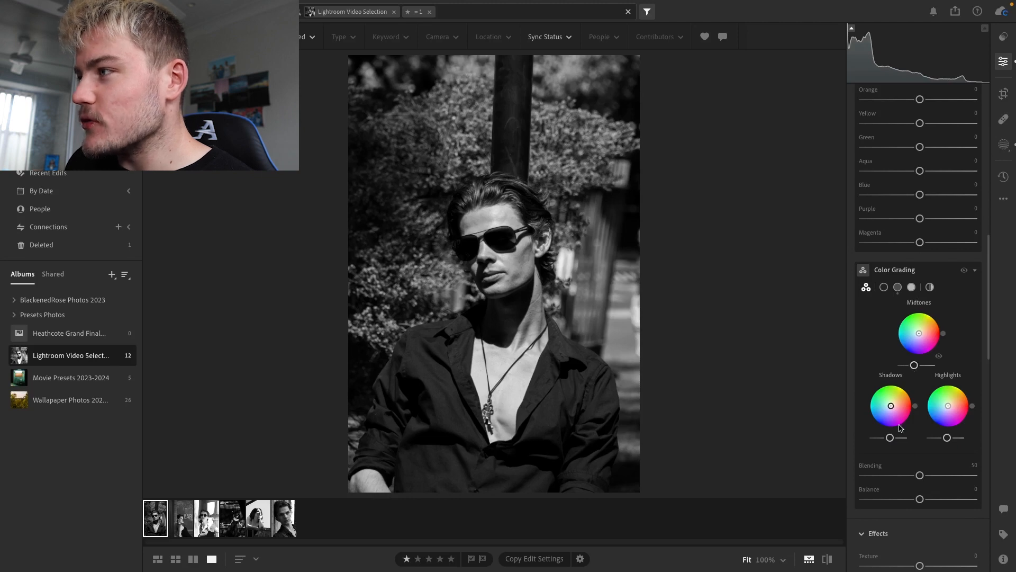
pyautogui.moveTo(890, 438); pyautogui.dragTo(886, 439)
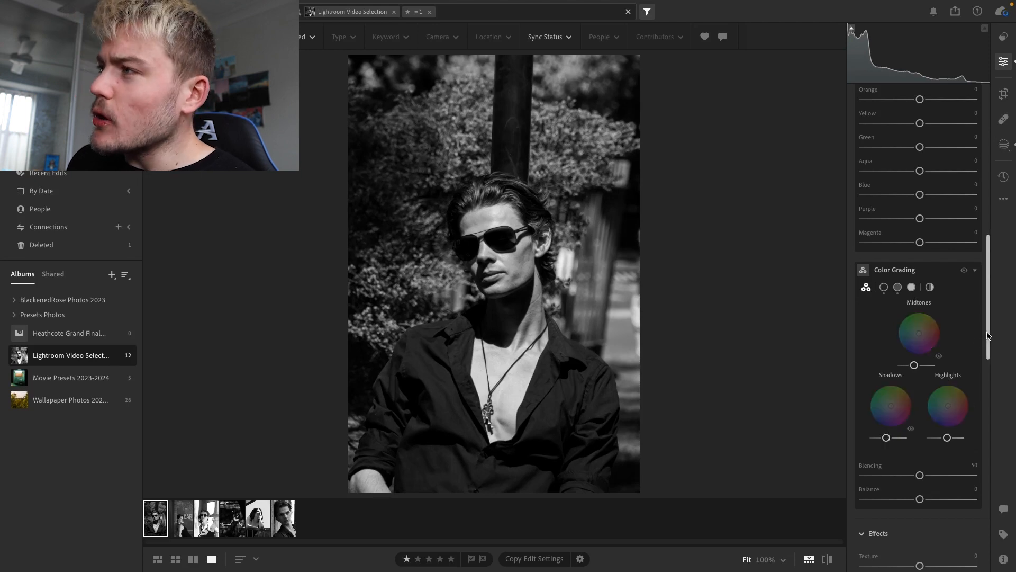
pyautogui.scroll(-2, 979, 346)
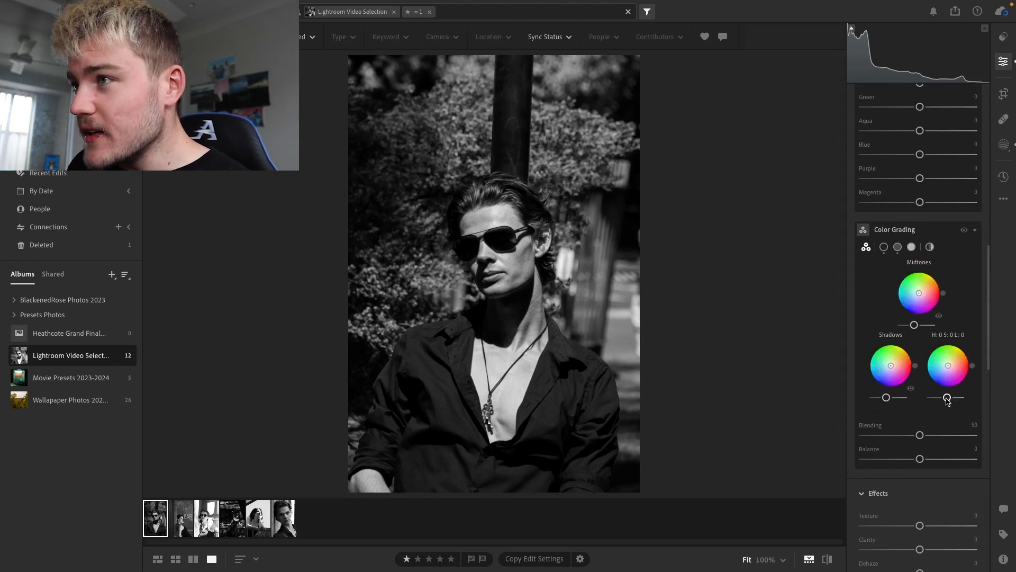
pyautogui.moveTo(946, 399); pyautogui.dragTo(953, 400)
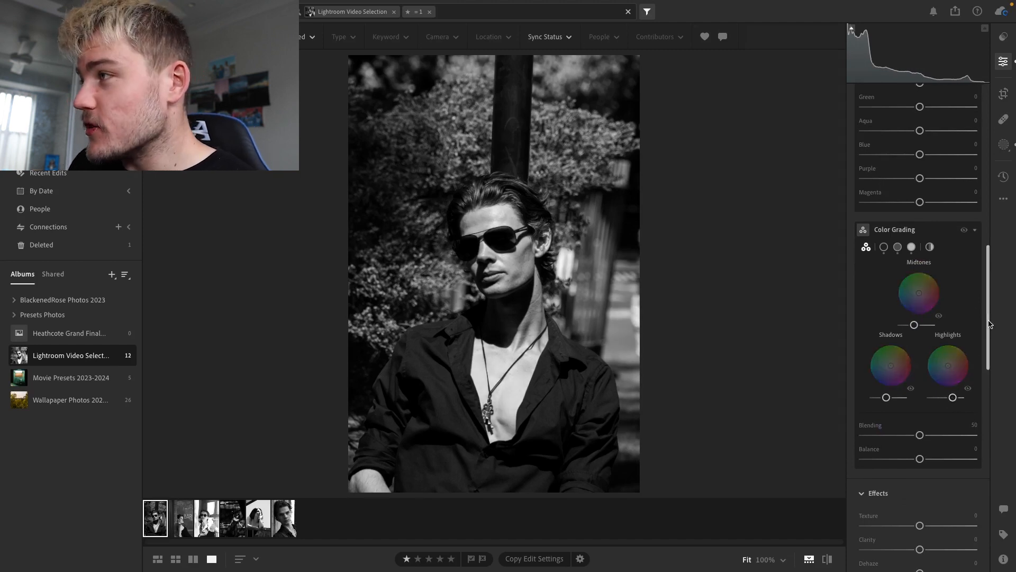
# Crop the portrait to a 4:5 ratio with less space above the head, and set whites to −31
pyautogui.moveTo(989, 324); pyautogui.dragTo(982, 450)
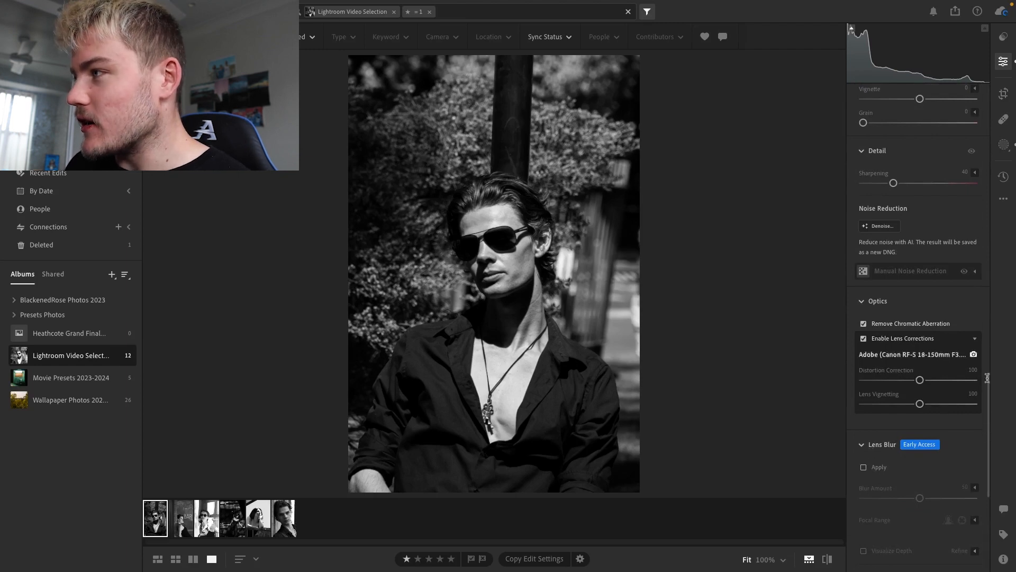
pyautogui.moveTo(988, 406); pyautogui.dragTo(998, 125)
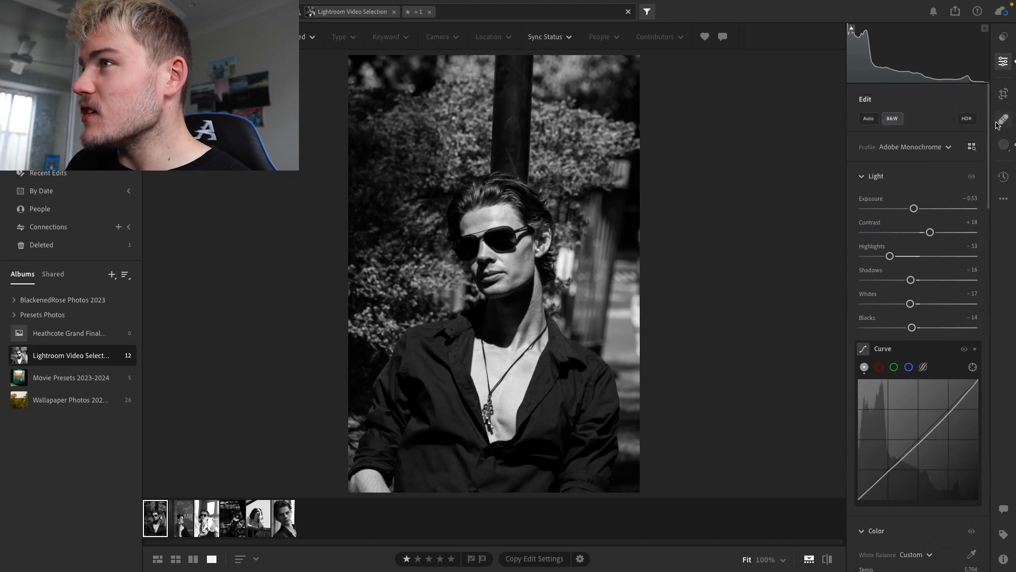
pyautogui.click(1003, 94)
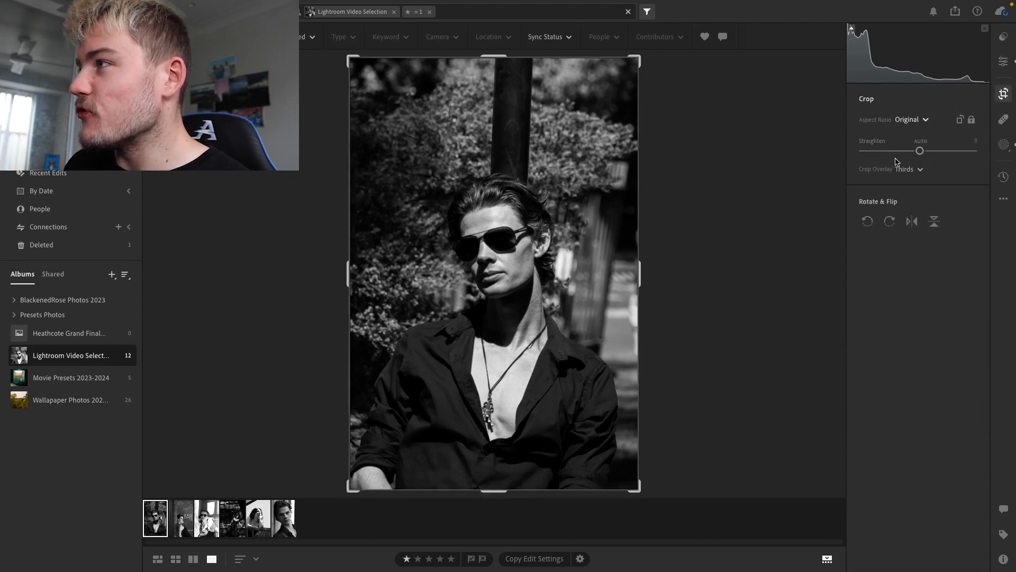
pyautogui.click(909, 119)
pyautogui.click(906, 247)
pyautogui.moveTo(534, 296); pyautogui.dragTo(534, 246)
pyautogui.press('Return')
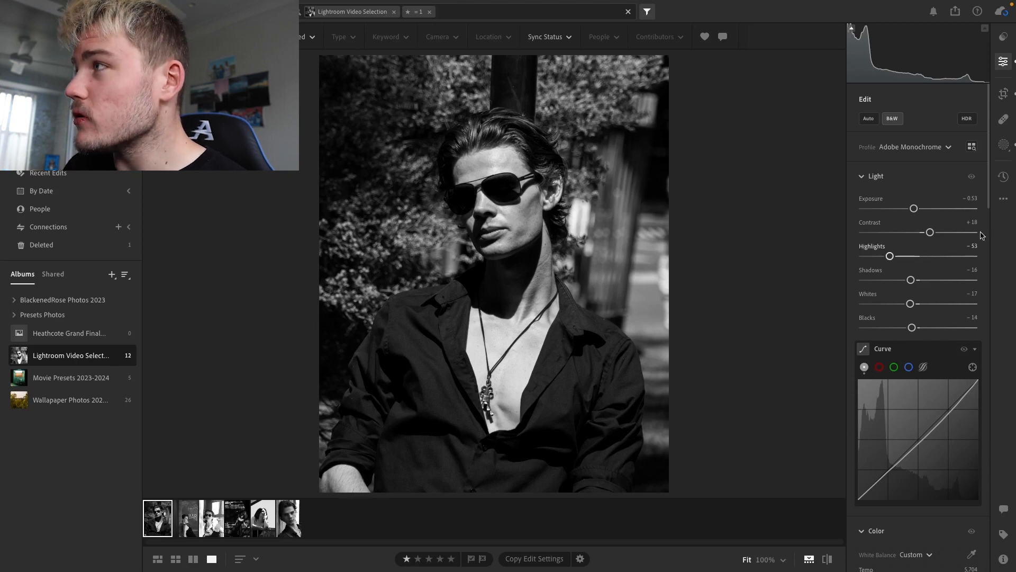
pyautogui.scroll(-1, 897, 275)
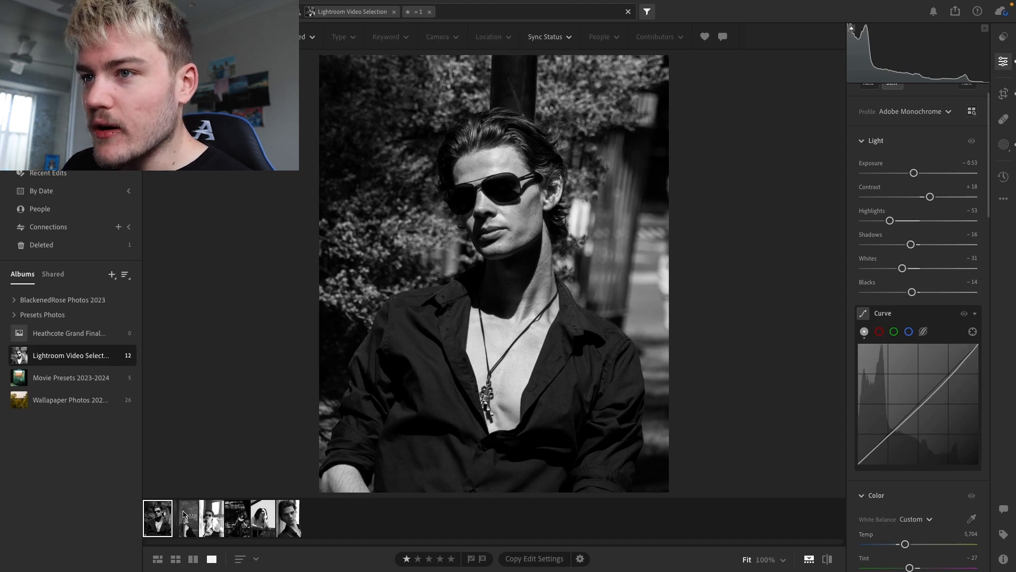
# For the following photo, the woman beside the BAR sign, set exposure to +0.14, contrast to +13 and highlights to −23
pyautogui.press('Right')
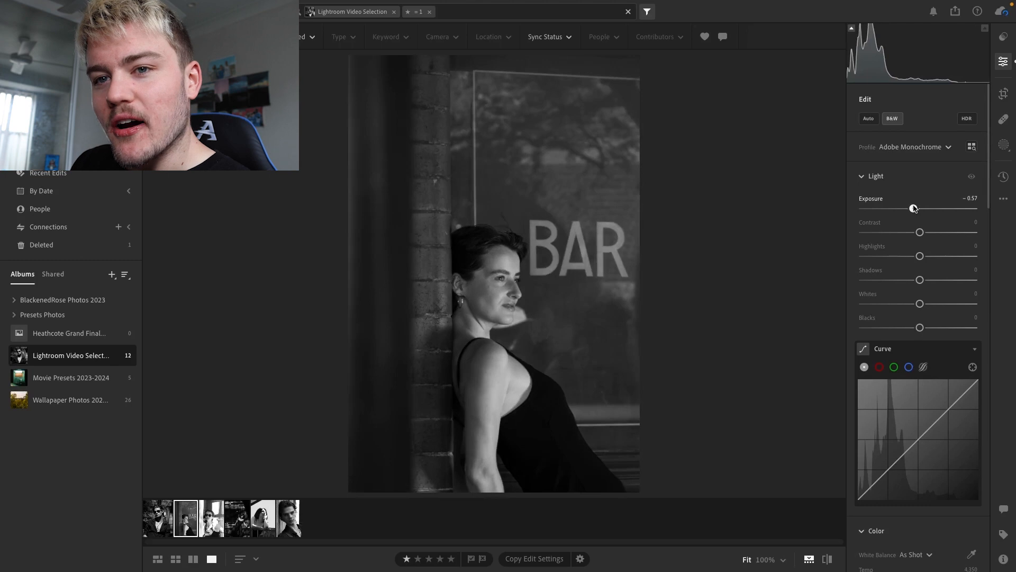
pyautogui.moveTo(914, 208); pyautogui.dragTo(922, 212)
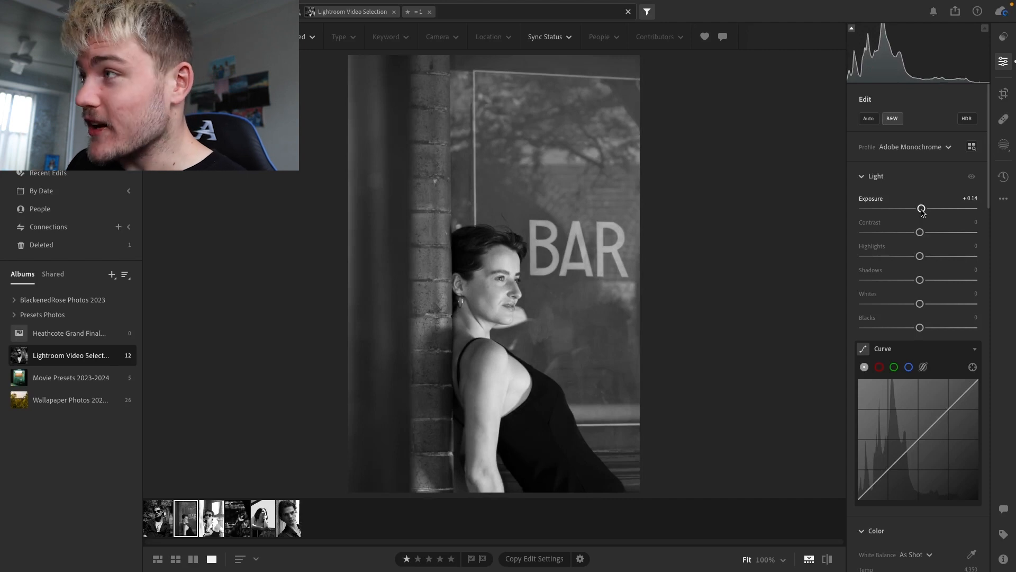
pyautogui.moveTo(921, 233); pyautogui.dragTo(927, 233)
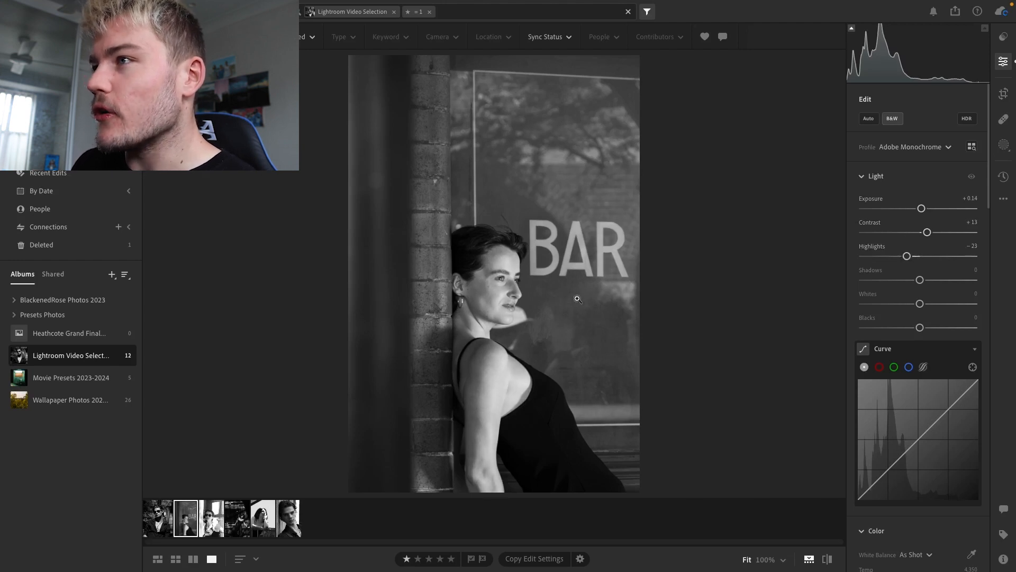
pyautogui.click(564, 289)
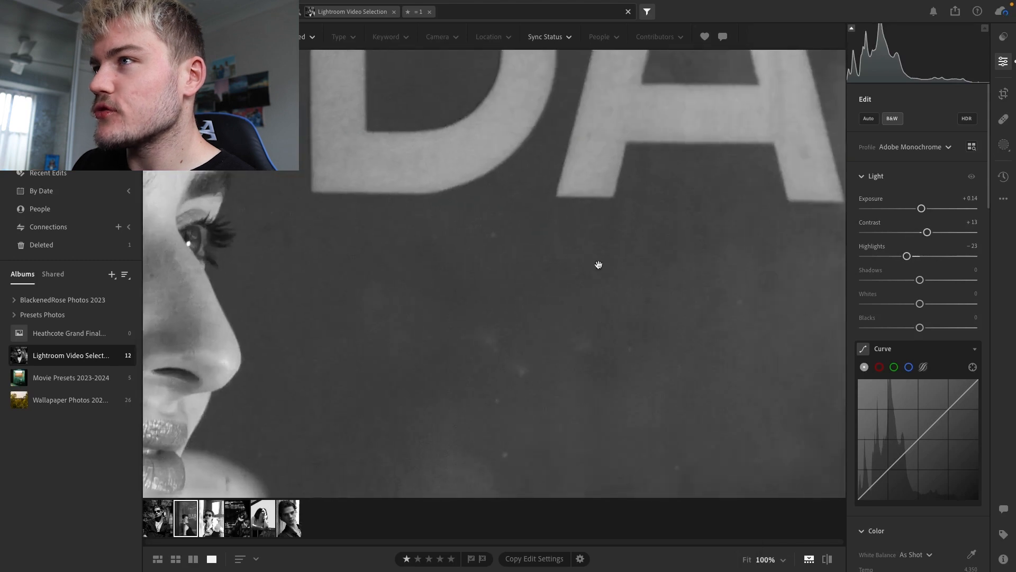
# Create a linear gradient mask fading from the photo's right edge toward the brick wall, and set its exposure to +0.32
pyautogui.moveTo(461, 328); pyautogui.dragTo(664, 204)
pyautogui.moveTo(460, 358); pyautogui.dragTo(586, 216)
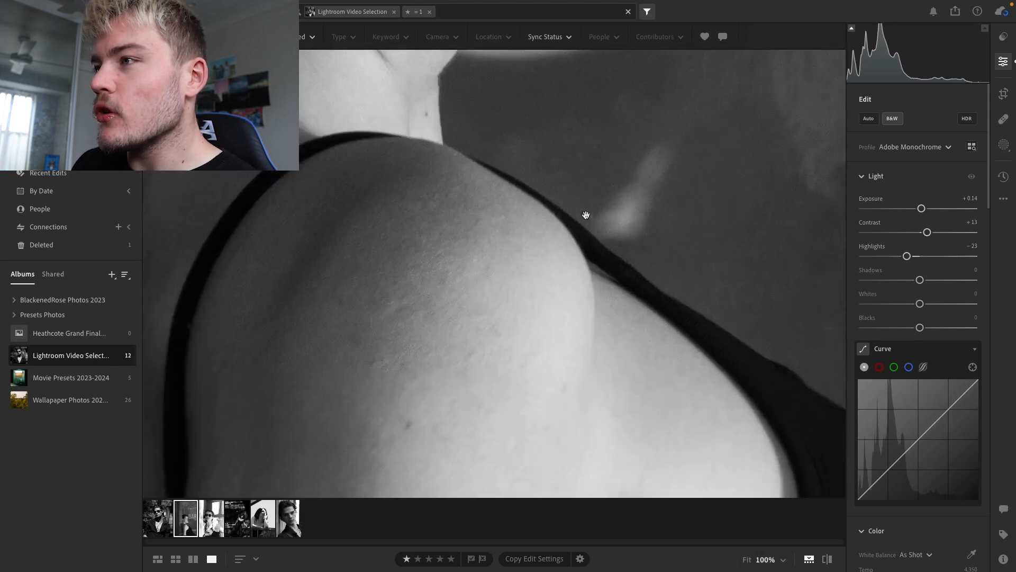
pyautogui.moveTo(435, 372); pyautogui.dragTo(411, 271)
pyautogui.click(413, 275)
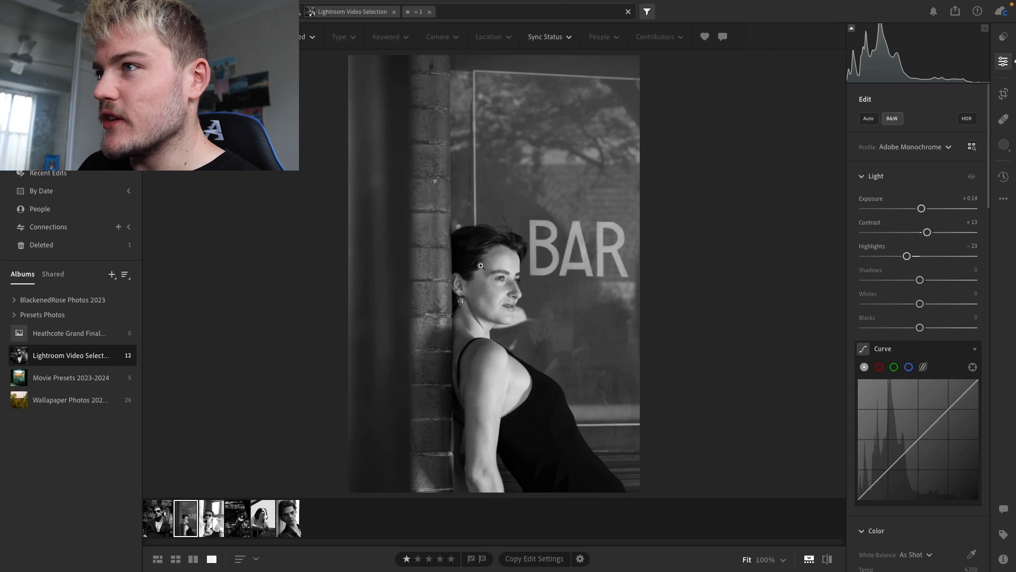
pyautogui.click(1004, 148)
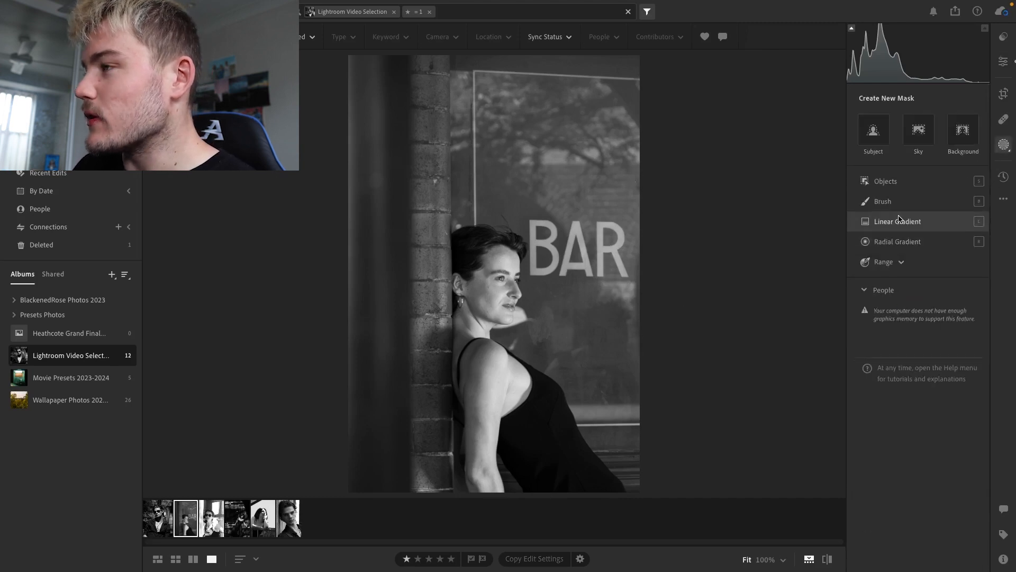
pyautogui.click(894, 220)
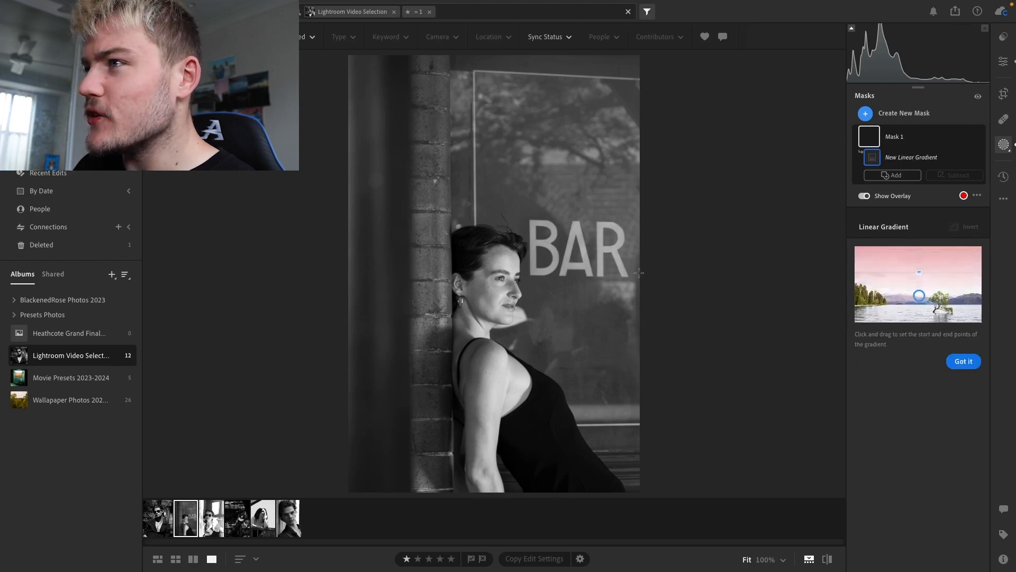
pyautogui.moveTo(618, 268); pyautogui.dragTo(469, 272)
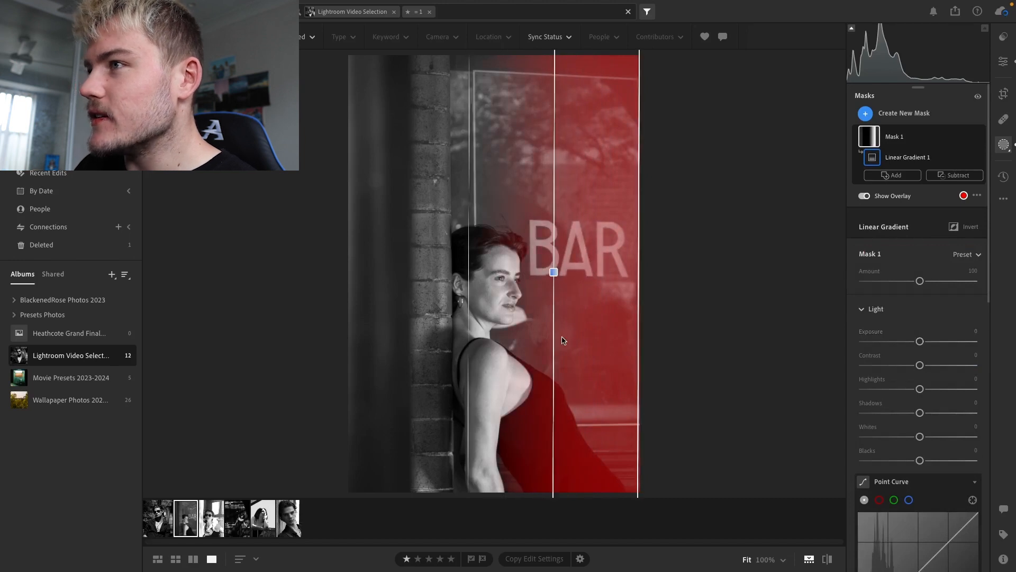
pyautogui.moveTo(550, 272); pyautogui.dragTo(507, 270)
pyautogui.moveTo(920, 341); pyautogui.dragTo(927, 342)
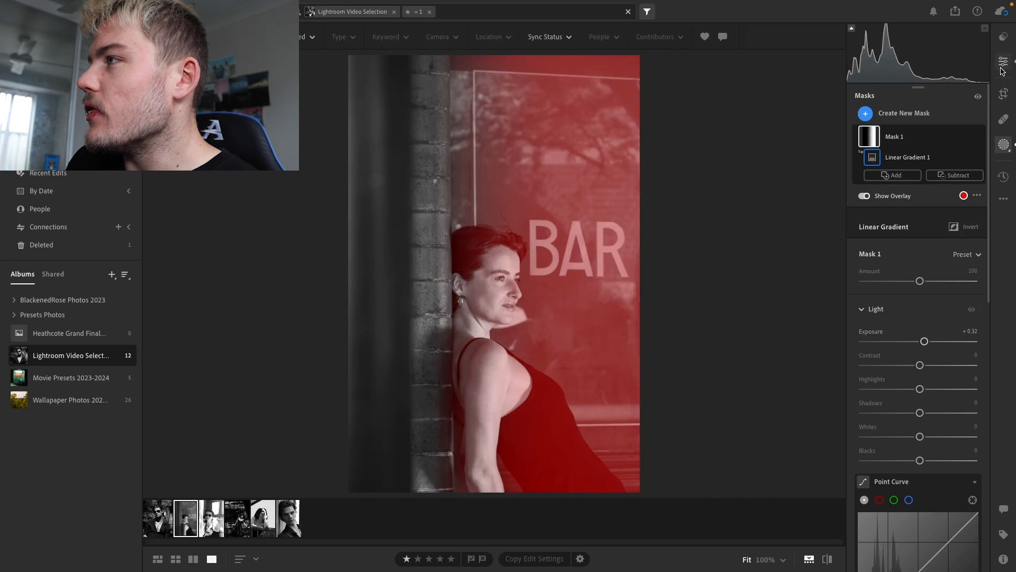
# In the photo's overall light settings, set shadows to −22, whites to −26 and blacks to +9
pyautogui.click(1003, 62)
pyautogui.scroll(-2, 987, 190)
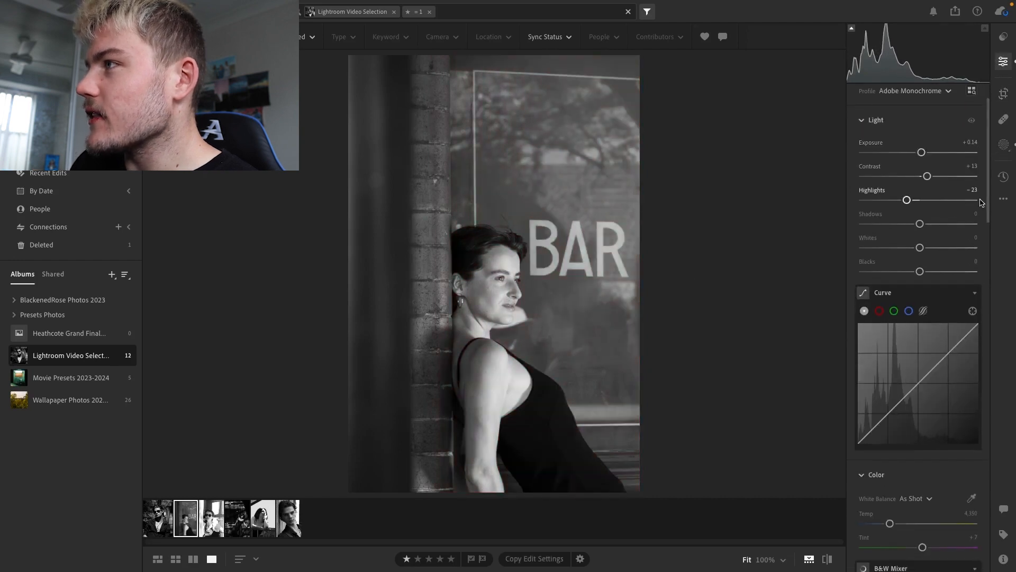
pyautogui.moveTo(919, 225); pyautogui.dragTo(911, 225)
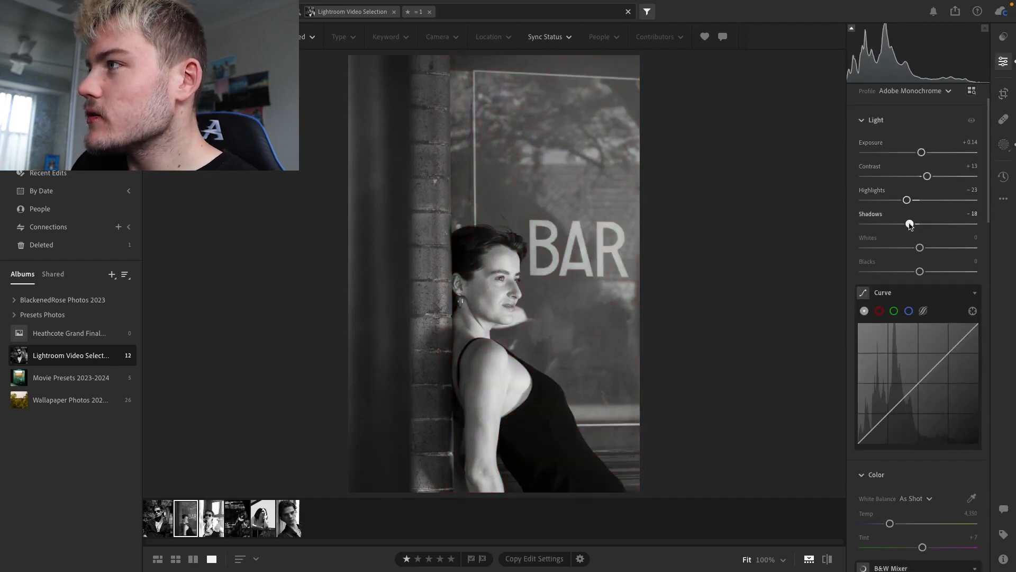
pyautogui.moveTo(910, 249); pyautogui.dragTo(907, 248)
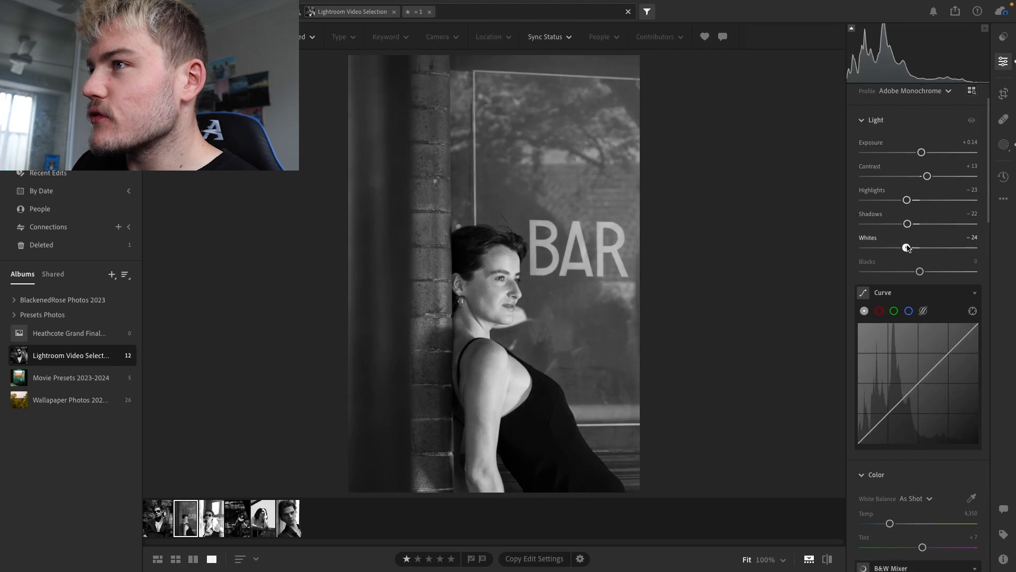
pyautogui.click(484, 375)
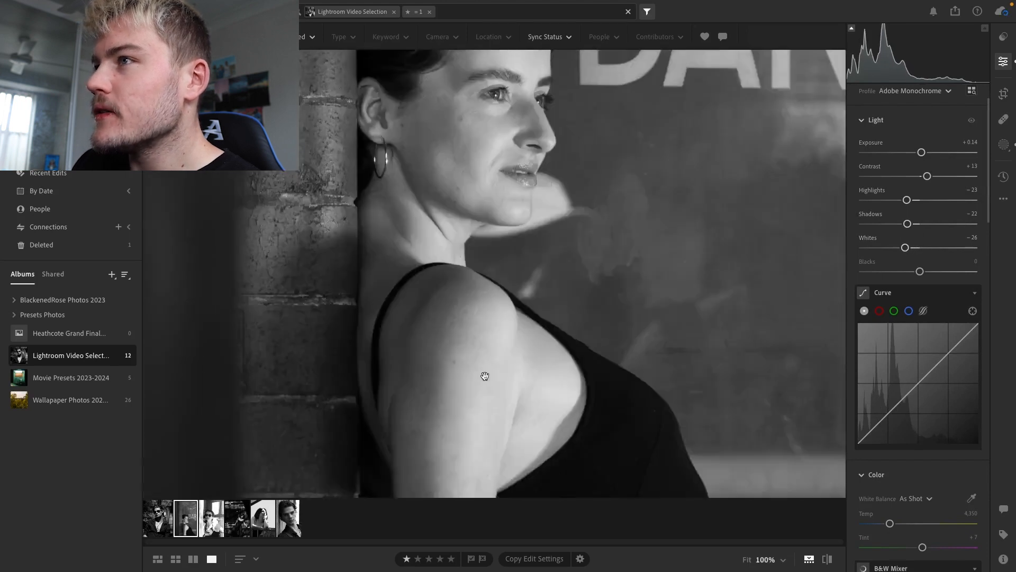
pyautogui.click(492, 404)
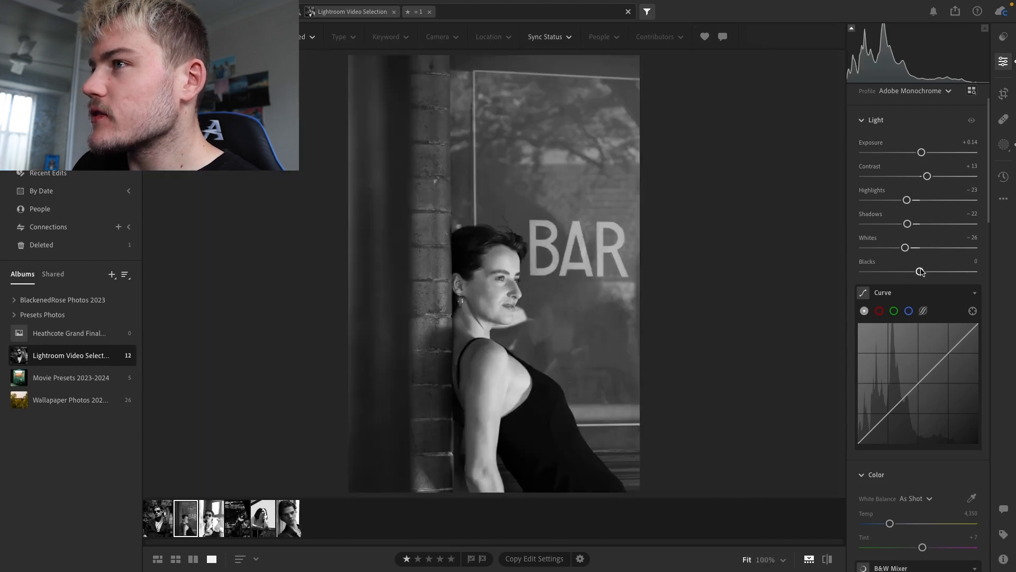
pyautogui.moveTo(920, 271)
pyautogui.mouseDown()
pyautogui.moveTo(939, 273)
pyautogui.moveTo(925, 273)
pyautogui.mouseUp()
# Bend the tone curve slightly downward with one point in the highlights and one in the shadows
pyautogui.scroll(-3, 932, 239)
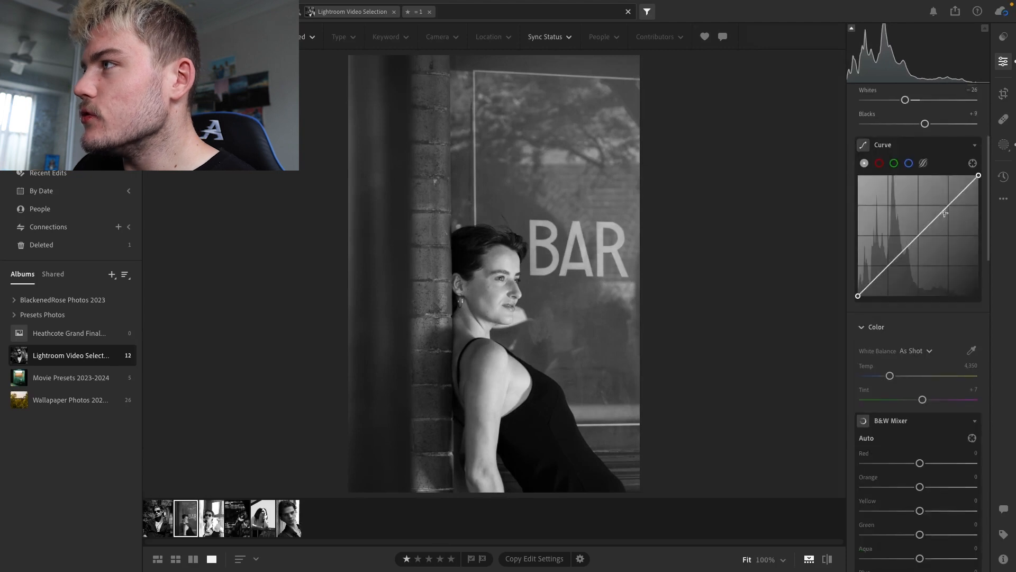
pyautogui.moveTo(947, 208); pyautogui.dragTo(950, 211)
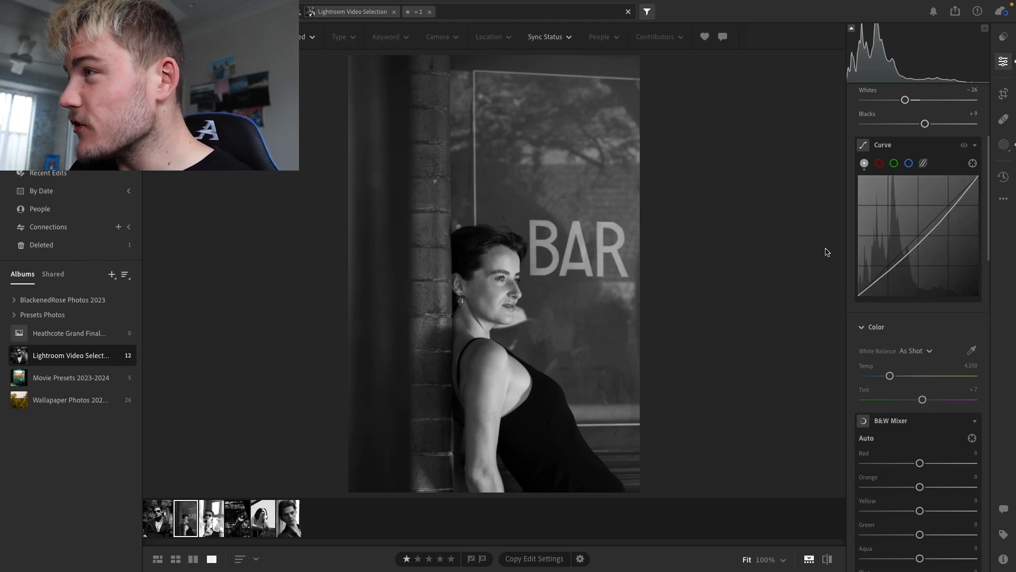
pyautogui.click(888, 268)
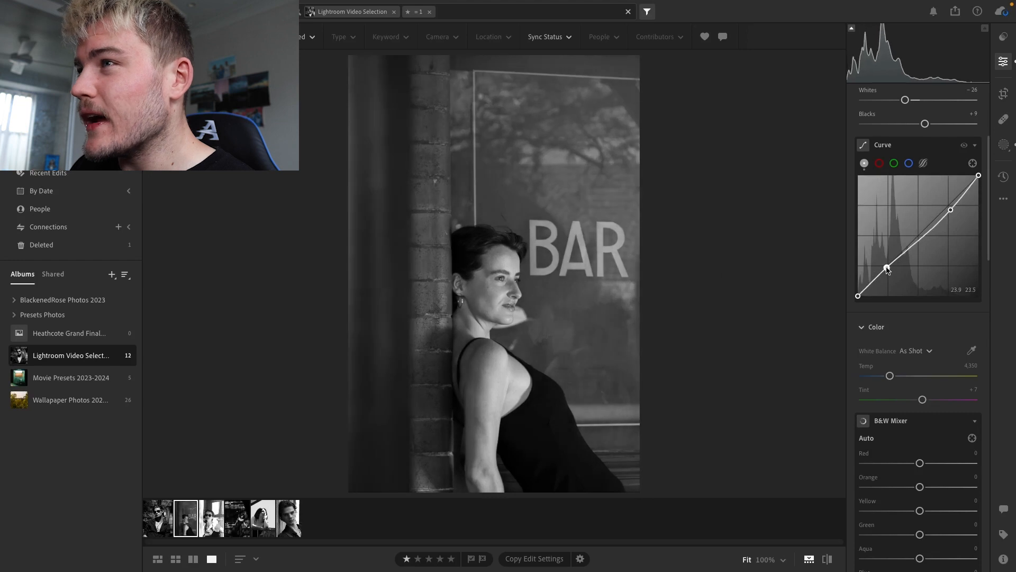
pyautogui.moveTo(889, 271); pyautogui.dragTo(890, 272)
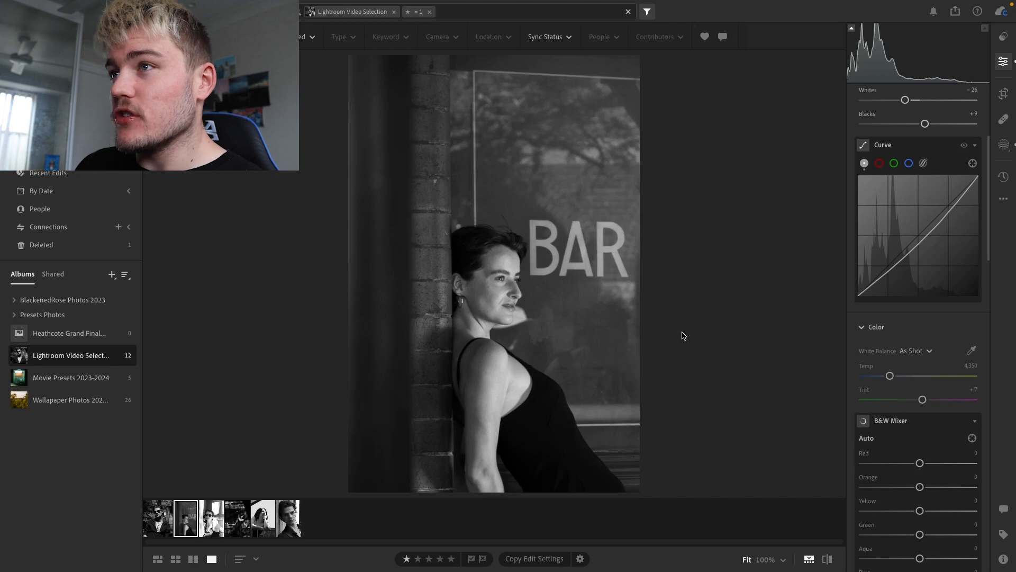
pyautogui.click(402, 184)
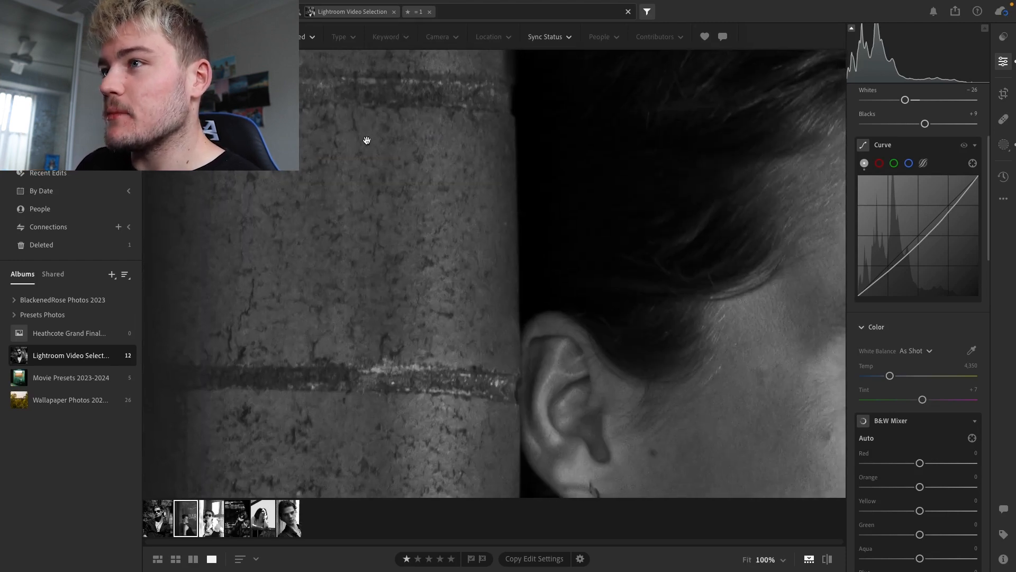
pyautogui.click(334, 187)
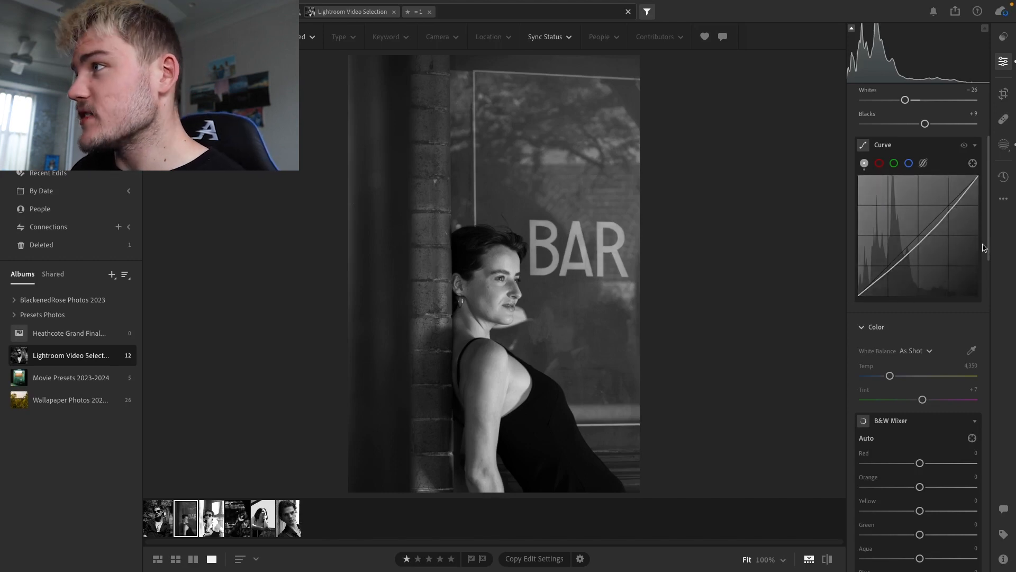
# Set the photo's white balance to a temperature of 4,873 and a tint of +22
pyautogui.scroll(-2, 988, 264)
pyautogui.moveTo(987, 264); pyautogui.dragTo(980, 286)
pyautogui.moveTo(889, 233)
pyautogui.mouseDown()
pyautogui.moveTo(934, 233)
pyautogui.moveTo(892, 226)
pyautogui.mouseUp()
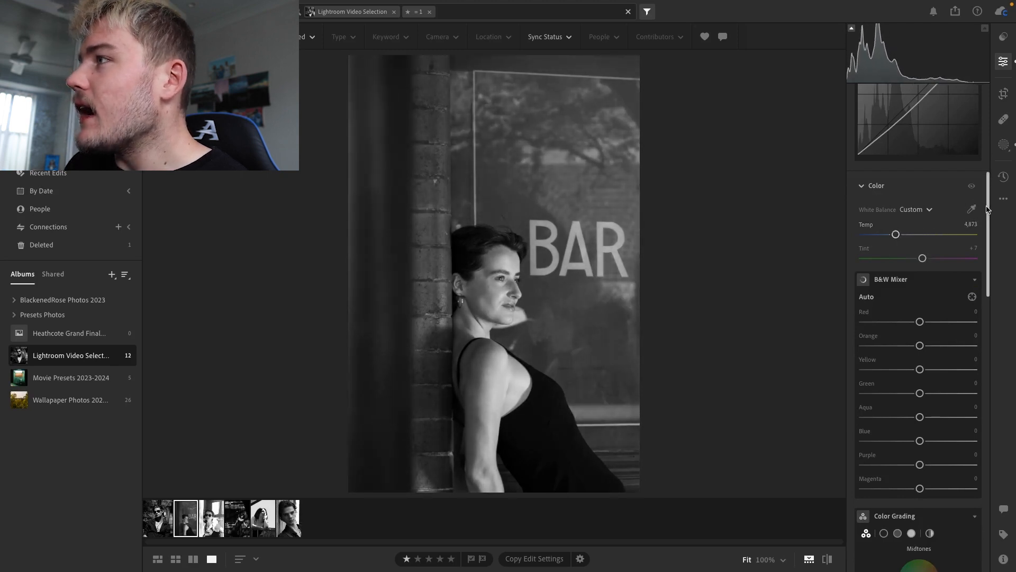
pyautogui.scroll(-2, 934, 228)
pyautogui.moveTo(922, 195); pyautogui.dragTo(928, 196)
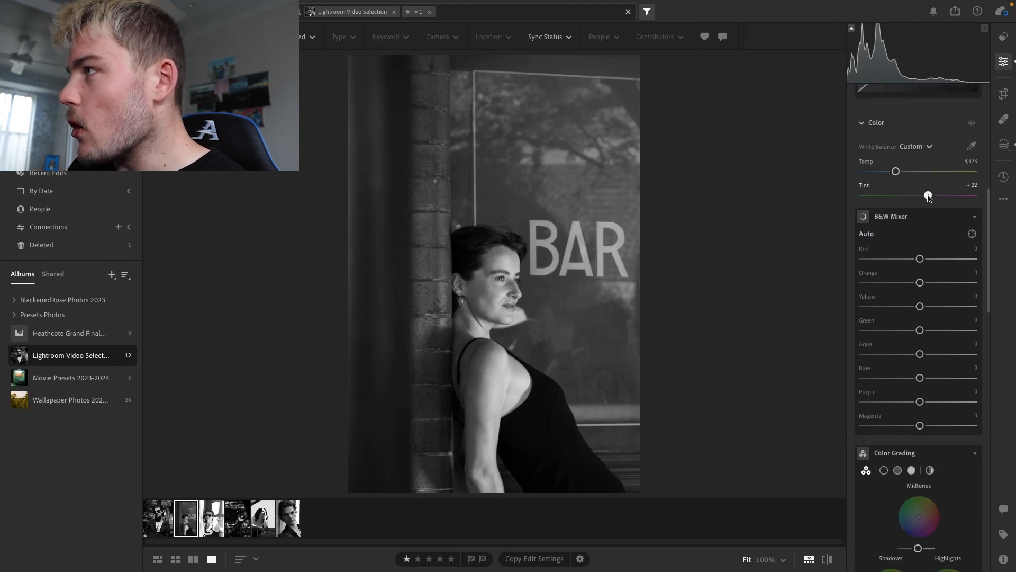
# In color grading, slightly lower the midtone and highlight luminance and fine-tune the shadow luminance
pyautogui.scroll(-1, 989, 237)
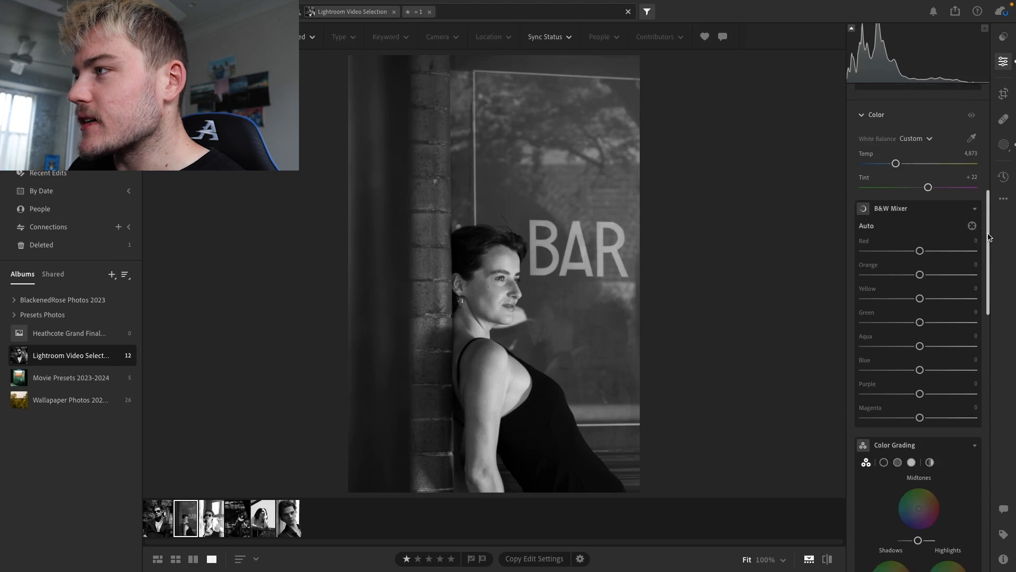
pyautogui.scroll(-7, 989, 237)
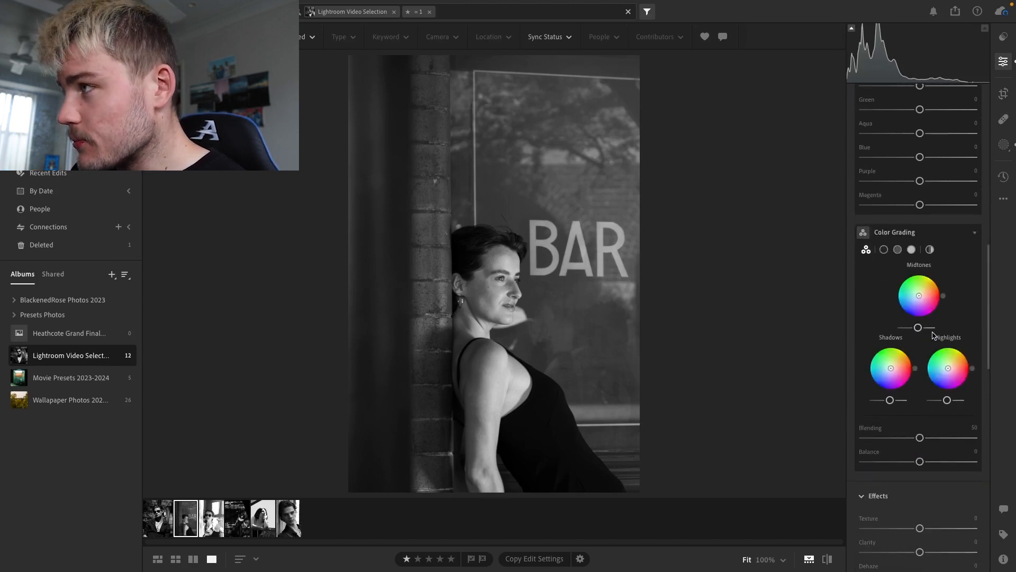
pyautogui.moveTo(917, 327); pyautogui.dragTo(920, 298)
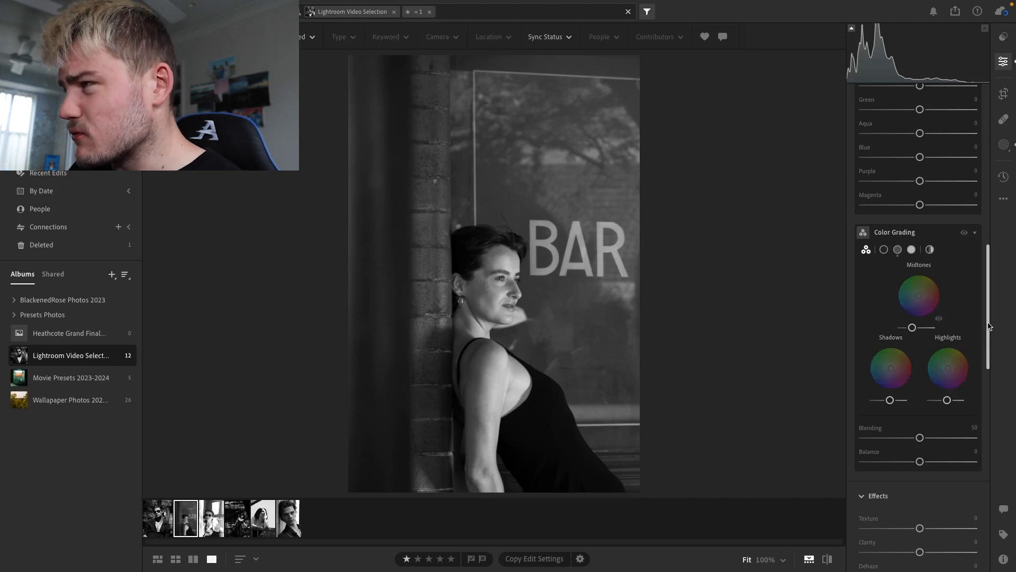
pyautogui.scroll(-1, 988, 331)
pyautogui.scroll(-1, 988, 330)
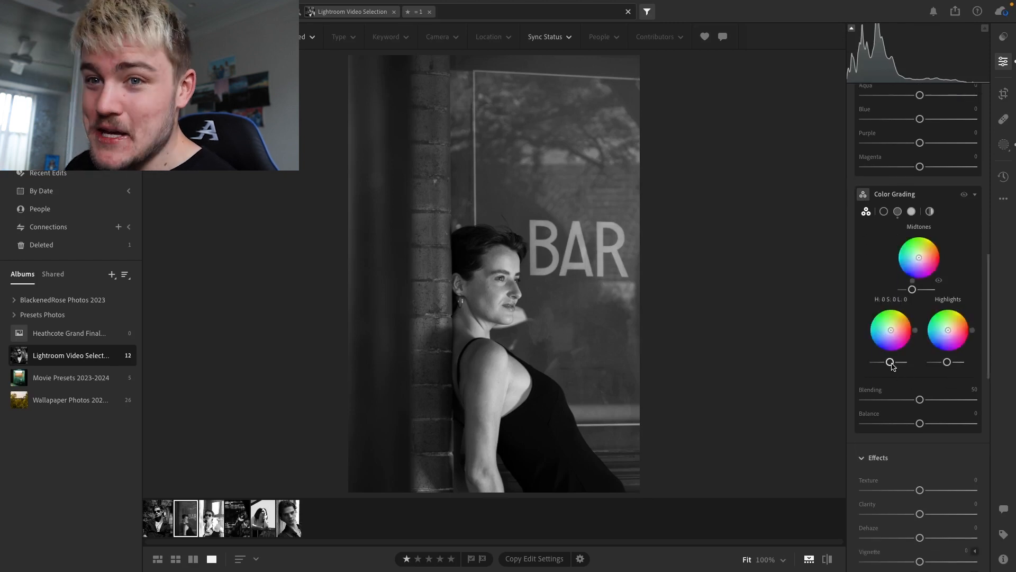
pyautogui.moveTo(892, 363); pyautogui.dragTo(891, 365)
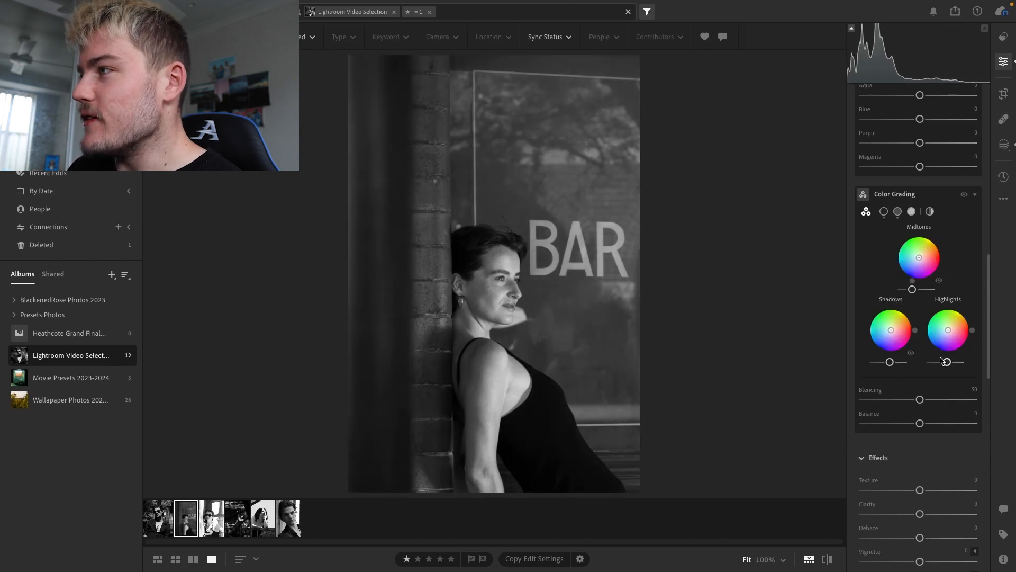
pyautogui.moveTo(946, 363); pyautogui.dragTo(944, 363)
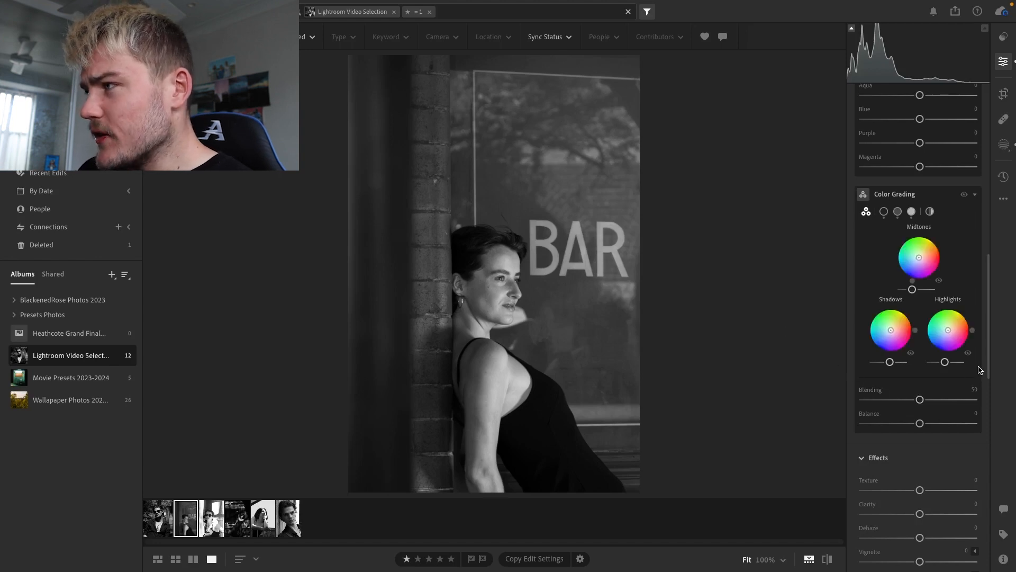
# Add film grain to the BAR sign photo with an amount of 30
pyautogui.moveTo(986, 370); pyautogui.dragTo(988, 446)
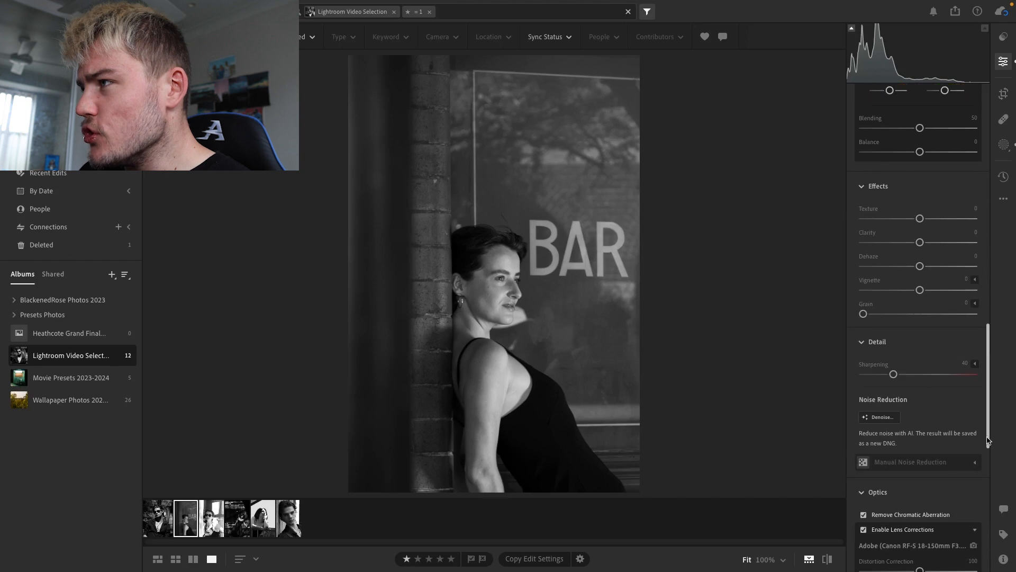
pyautogui.moveTo(864, 314); pyautogui.dragTo(894, 314)
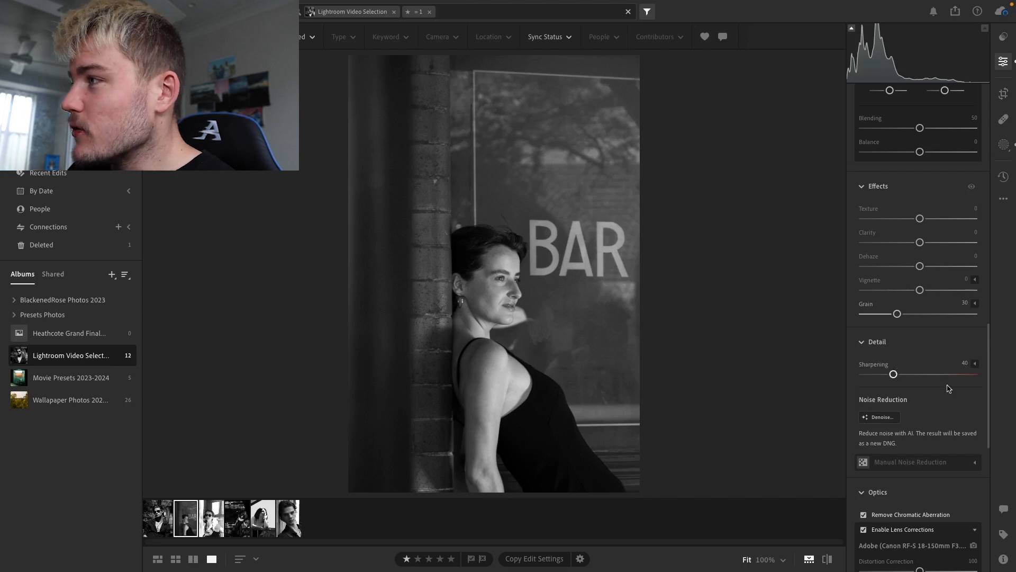
pyautogui.moveTo(988, 382); pyautogui.dragTo(984, 133)
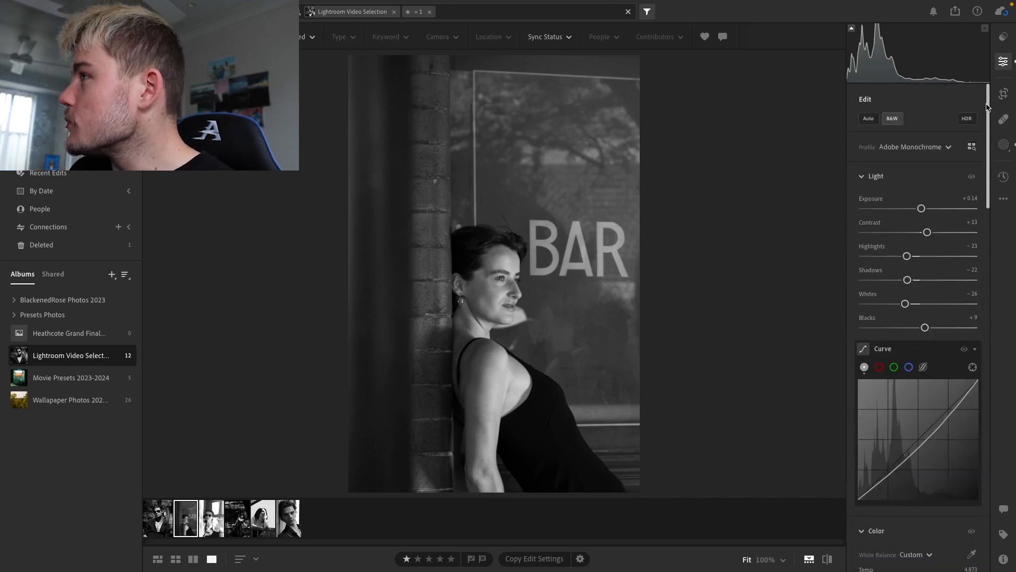
# Add a second mask selecting the woman as subject and fine-tune its light settings, including exposure and blacks
pyautogui.click(1004, 144)
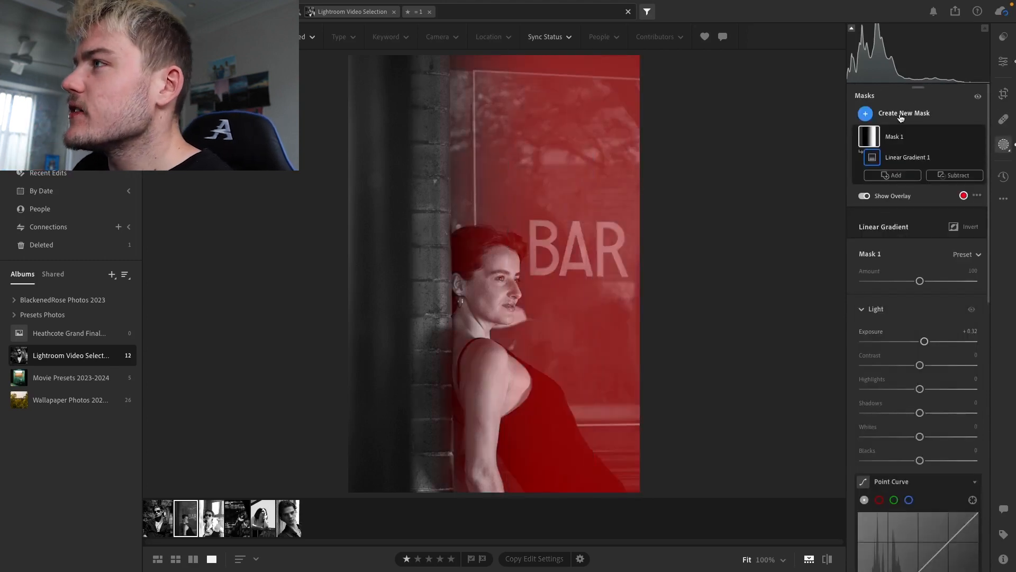
pyautogui.click(901, 113)
pyautogui.click(890, 149)
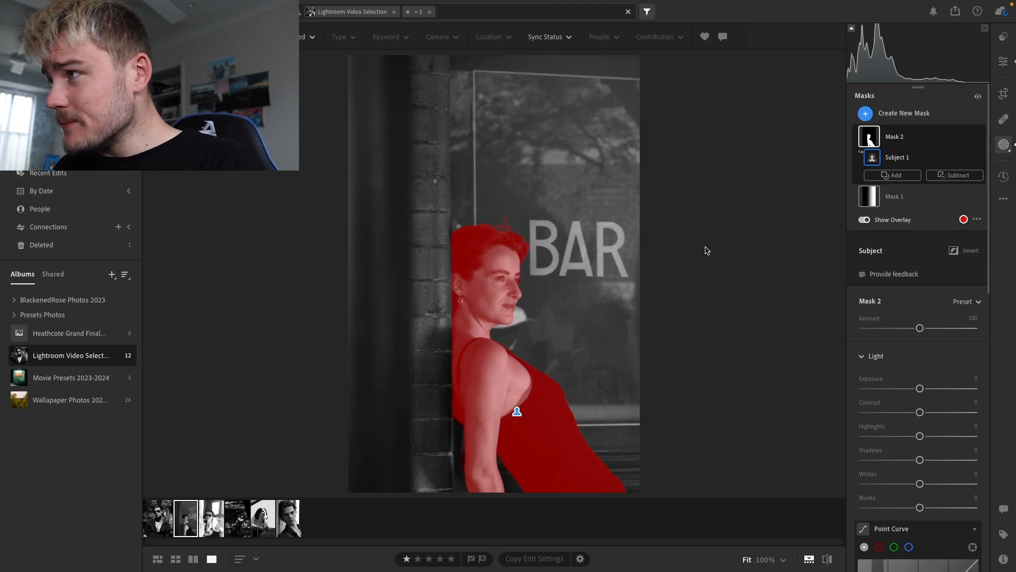
pyautogui.moveTo(925, 389); pyautogui.dragTo(913, 507)
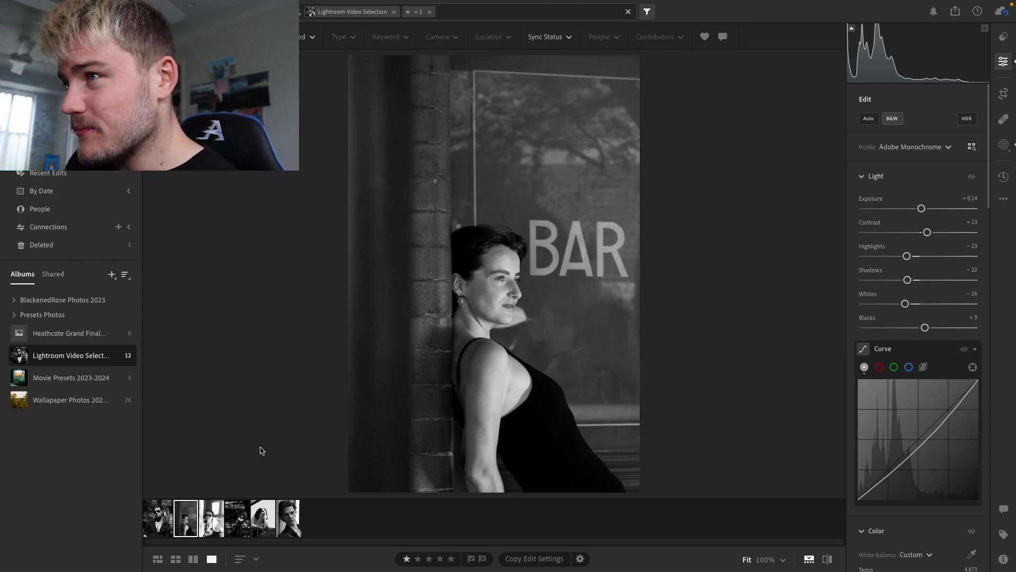
# For the following photo, the woman in sunglasses on the phone, lower the exposure to about −0.61
pyautogui.press('Right')
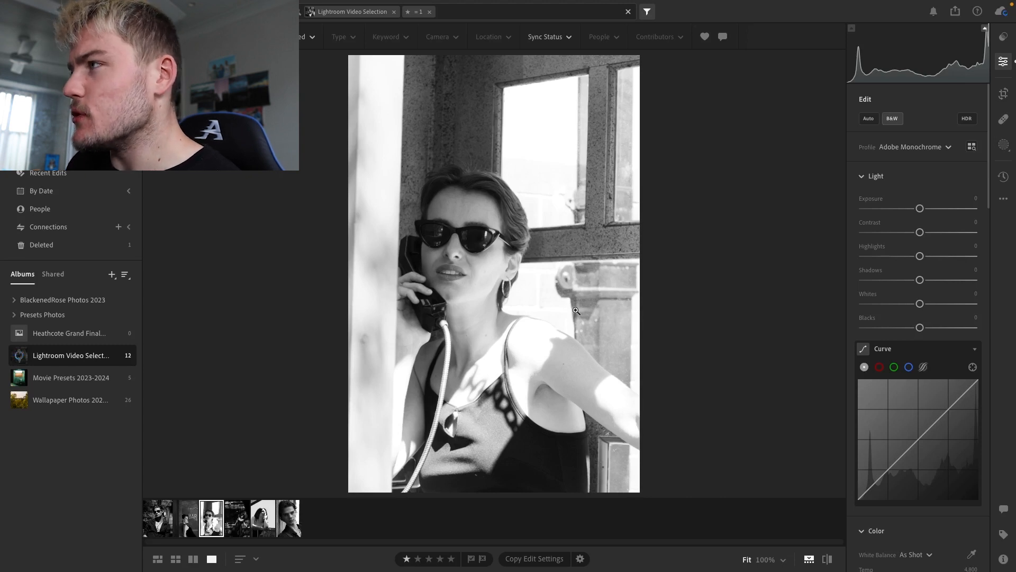
pyautogui.moveTo(919, 208); pyautogui.dragTo(911, 208)
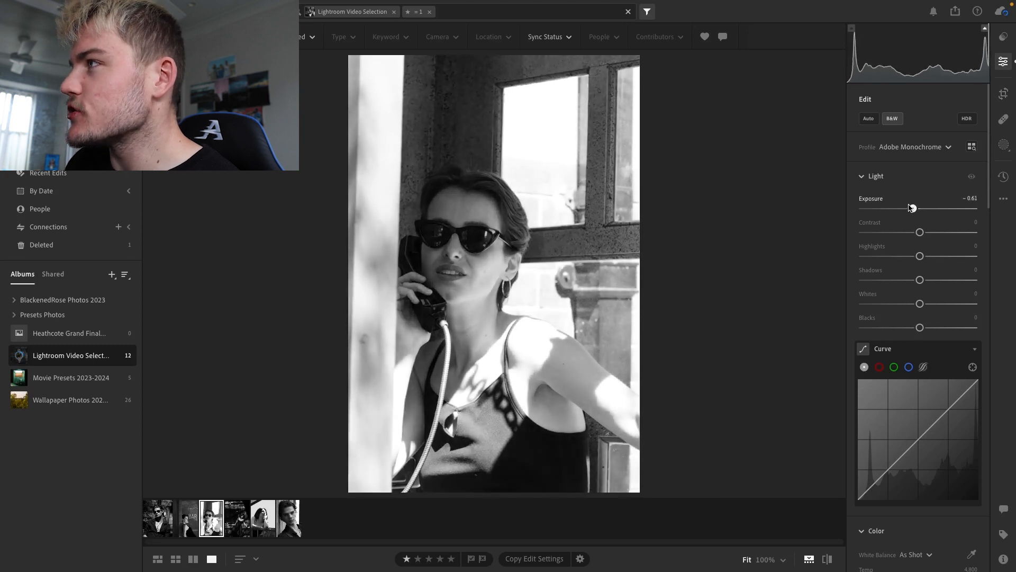
# Add a linear gradient mask from the photo's right edge in to beside the woman's face and set its exposure to −1.08
pyautogui.click(1003, 144)
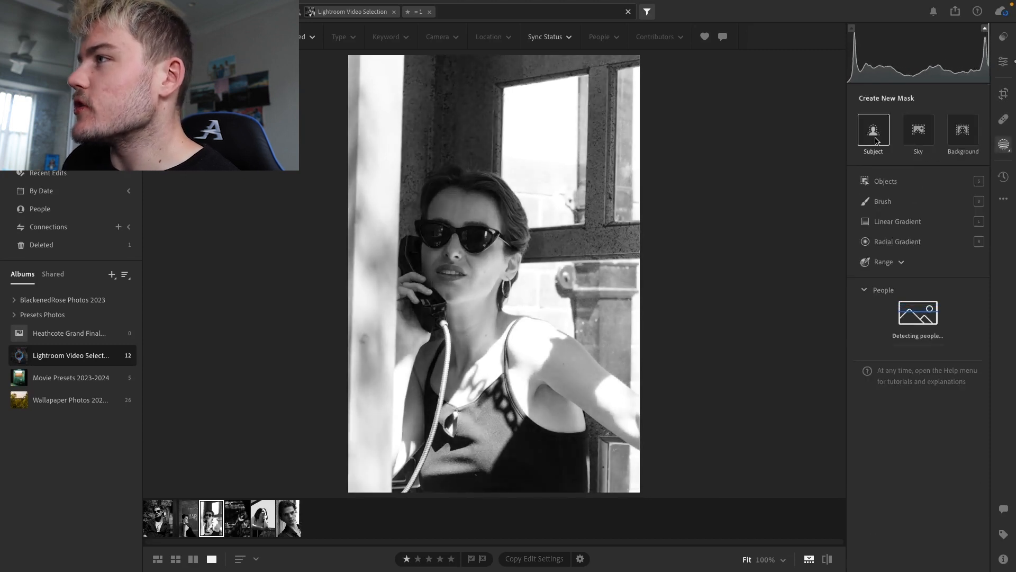
pyautogui.click(873, 222)
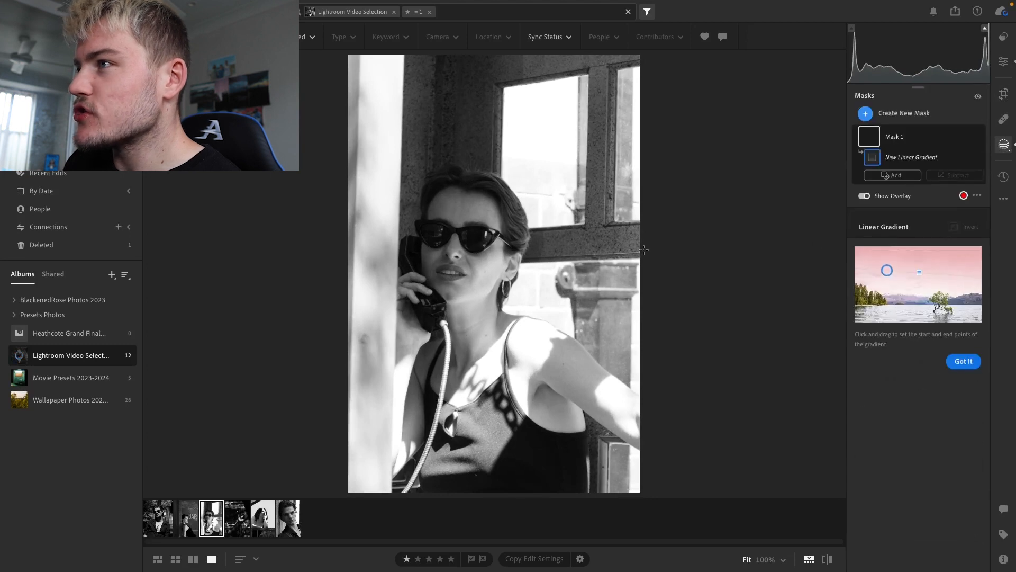
pyautogui.moveTo(639, 248); pyautogui.dragTo(530, 246)
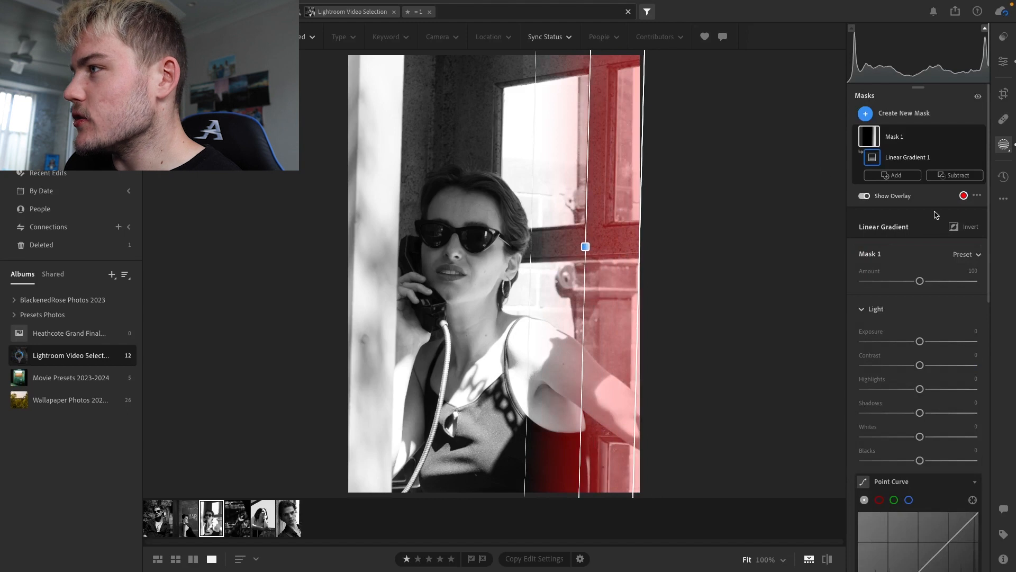
pyautogui.moveTo(919, 341); pyautogui.dragTo(906, 341)
pyautogui.moveTo(579, 249); pyautogui.dragTo(550, 248)
pyautogui.moveTo(909, 341); pyautogui.dragTo(904, 340)
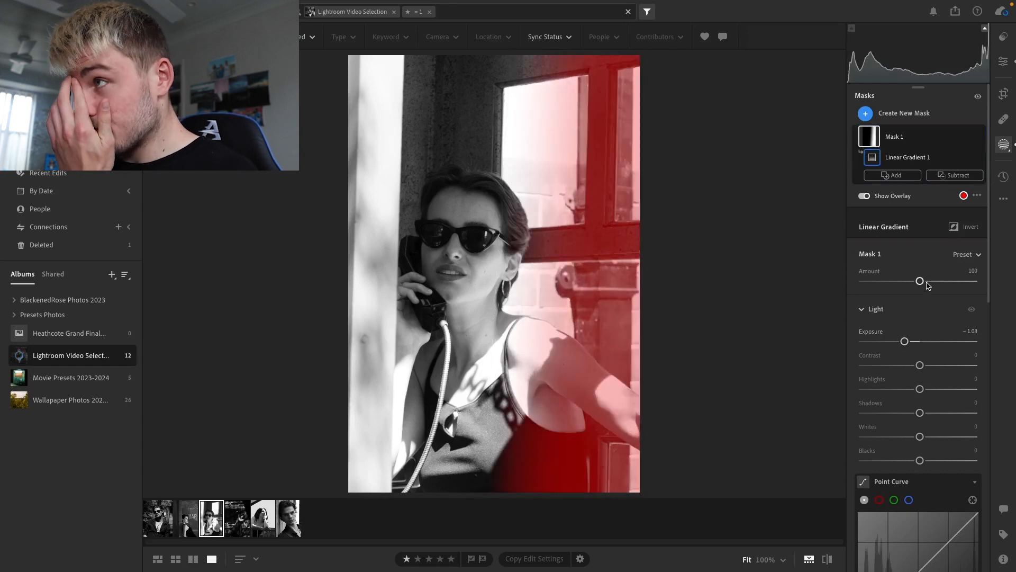
# Add a second linear gradient mask from the photo's left edge across the pillar to the woman's face, with exposure −0.56
pyautogui.click(898, 112)
pyautogui.click(910, 231)
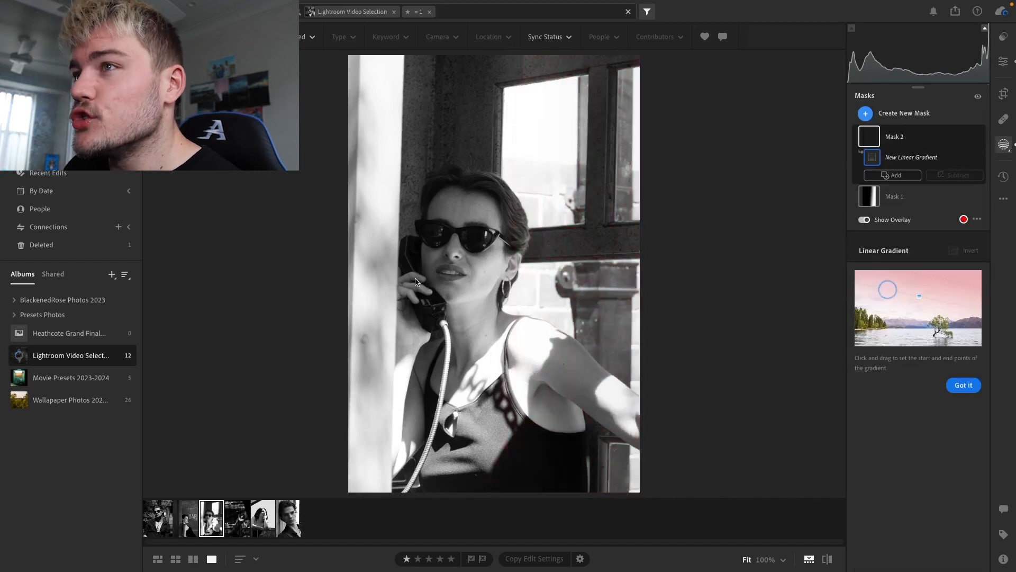
pyautogui.moveTo(349, 251); pyautogui.dragTo(453, 251)
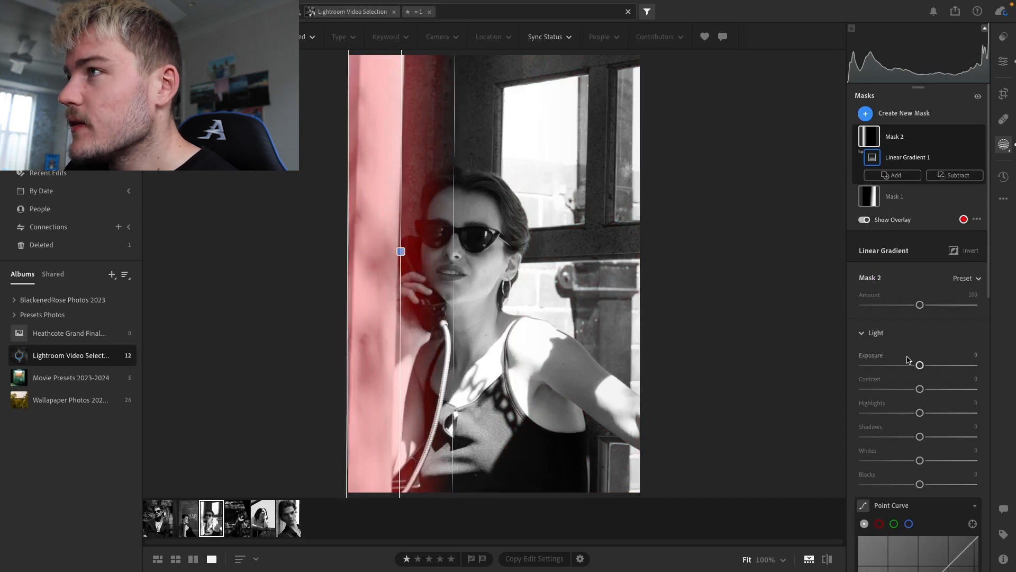
pyautogui.moveTo(919, 365); pyautogui.dragTo(912, 366)
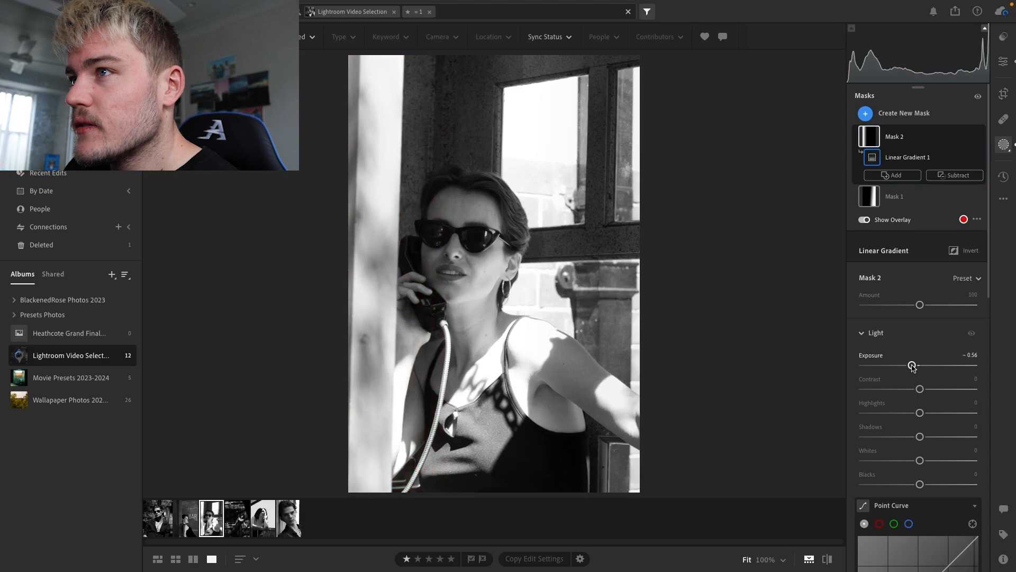
pyautogui.moveTo(400, 252); pyautogui.dragTo(409, 253)
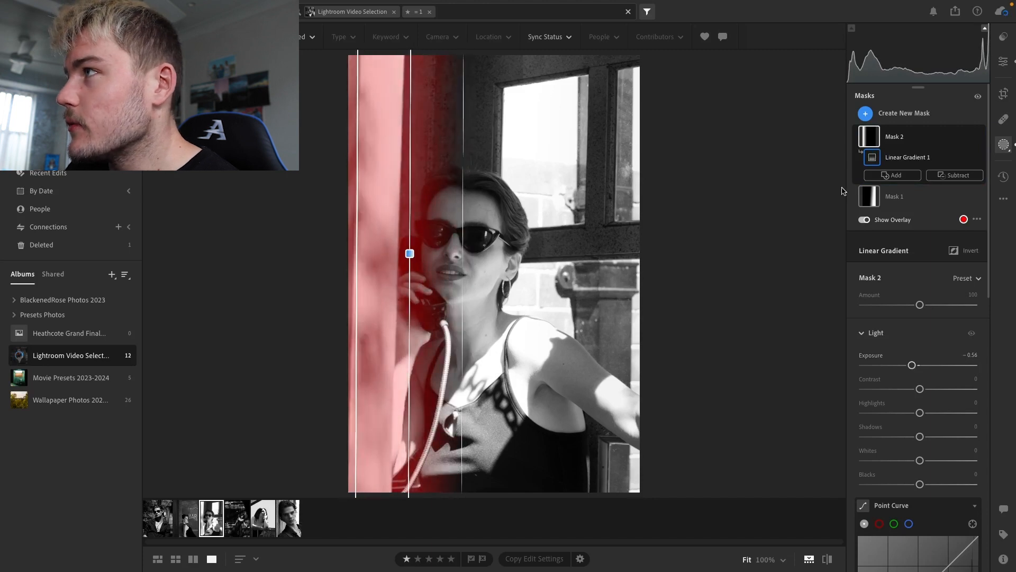
# Add a subject mask on the woman with exposure +0.32, contrast +15, highlights +14, shadows +16, whites −10 and blacks −12
pyautogui.click(909, 112)
pyautogui.click(889, 143)
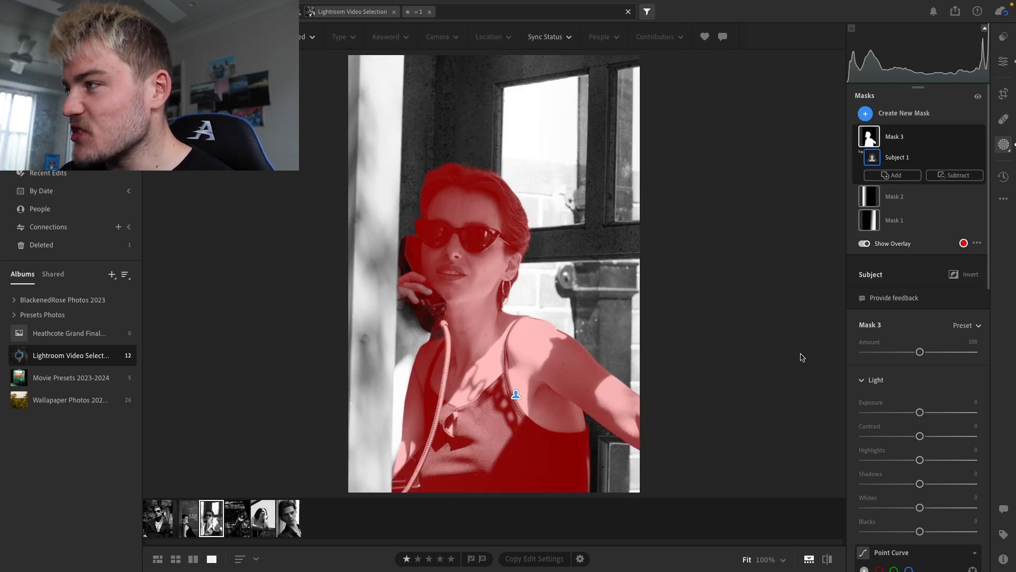
pyautogui.moveTo(921, 413); pyautogui.dragTo(924, 412)
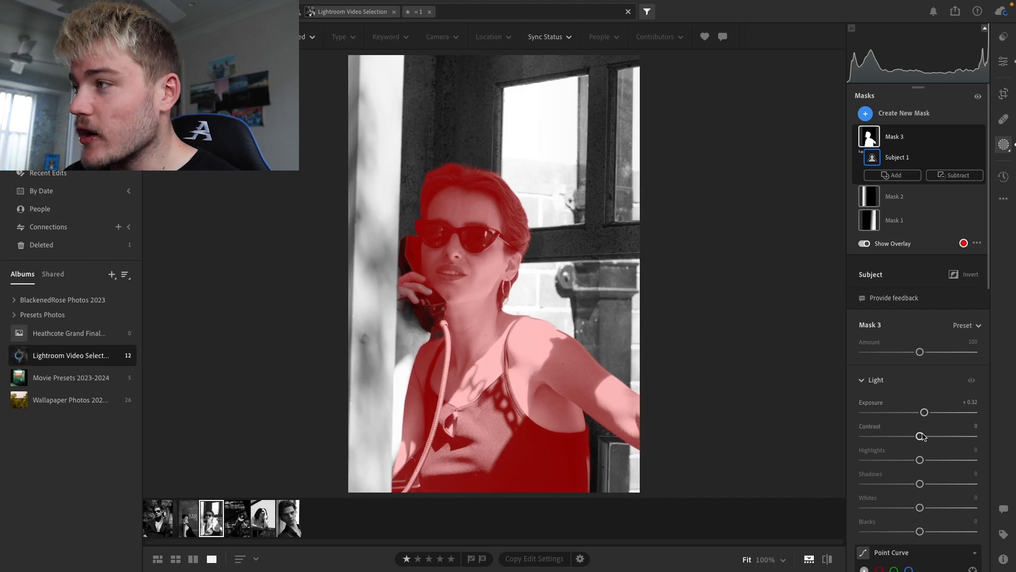
pyautogui.moveTo(920, 437); pyautogui.dragTo(927, 459)
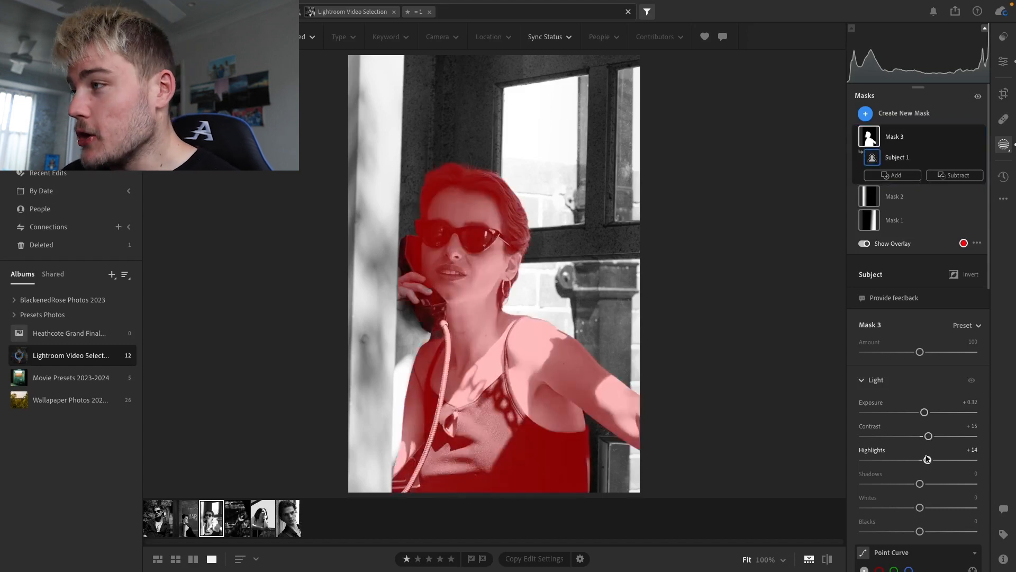
pyautogui.moveTo(919, 484); pyautogui.dragTo(930, 484)
# Adjust the whole photo's light: whites −22, highlights −23, contrast +18 and shadows −14
pyautogui.click(1004, 68)
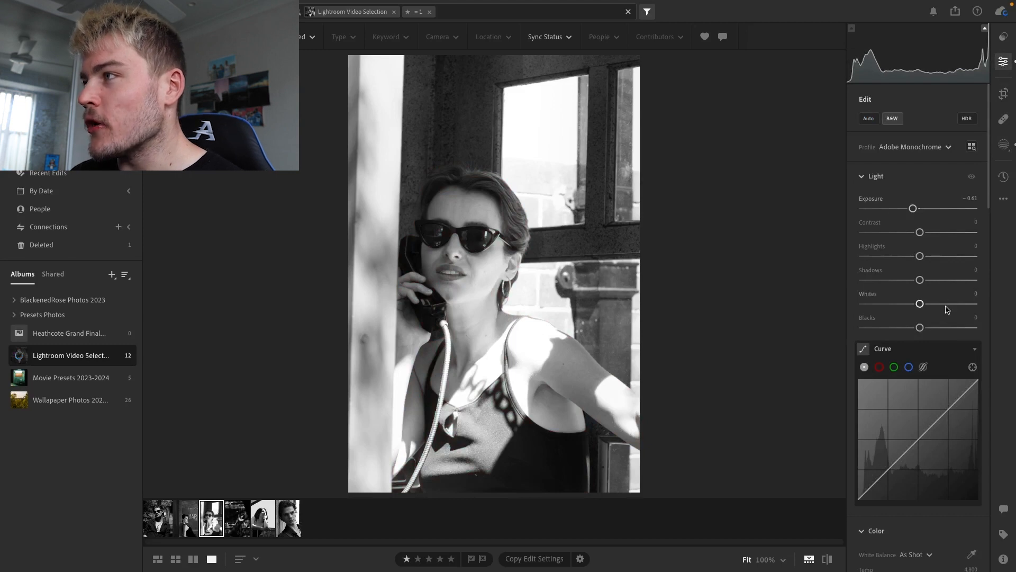
pyautogui.moveTo(920, 303); pyautogui.dragTo(907, 303)
pyautogui.moveTo(919, 256); pyautogui.dragTo(906, 258)
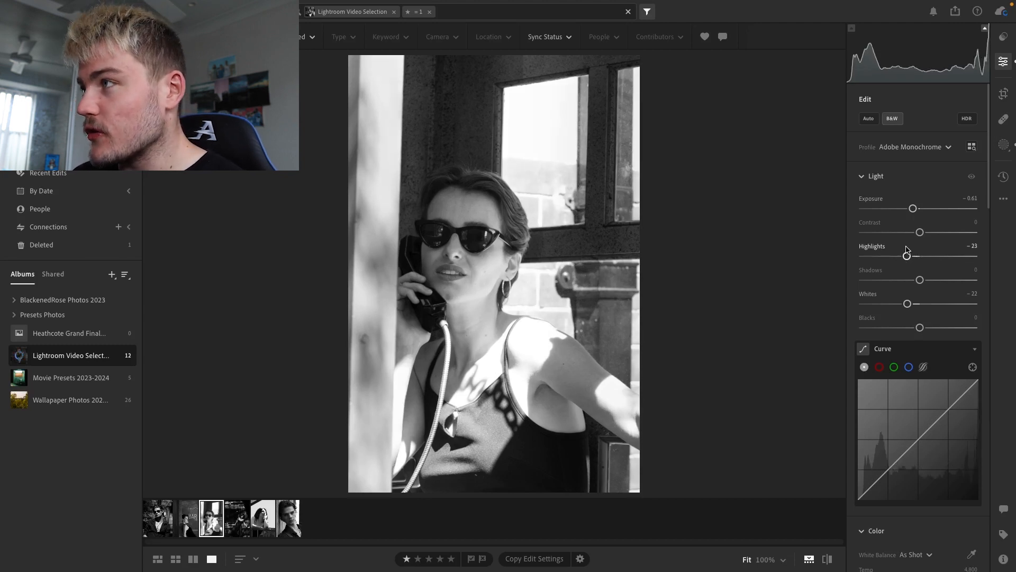
pyautogui.moveTo(923, 233); pyautogui.dragTo(934, 233)
pyautogui.moveTo(920, 280); pyautogui.dragTo(911, 281)
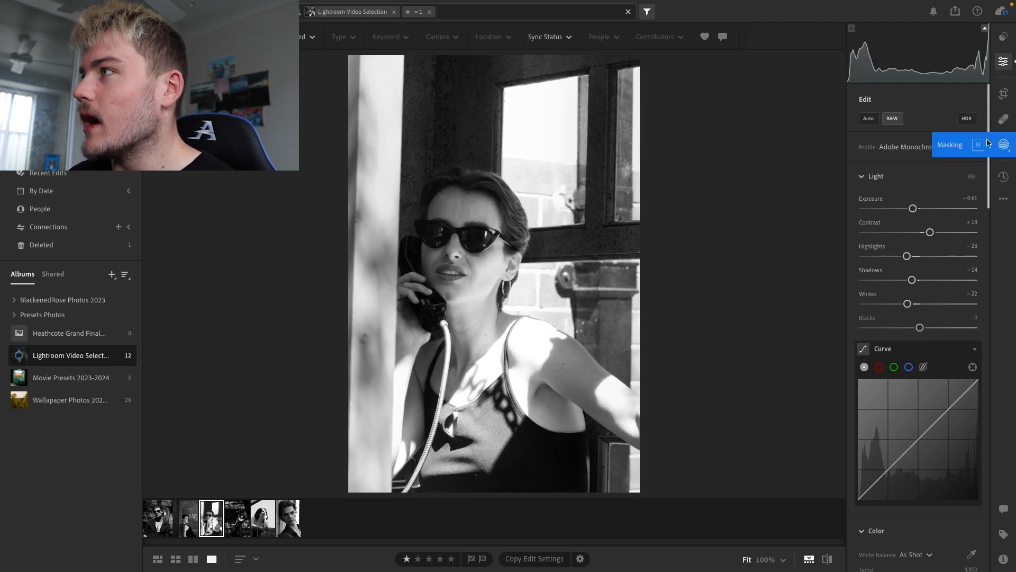
# Make a subtle tone curve adjustment in the upper tones and check the woman's face at 100% zoom
pyautogui.scroll(-5, 962, 233)
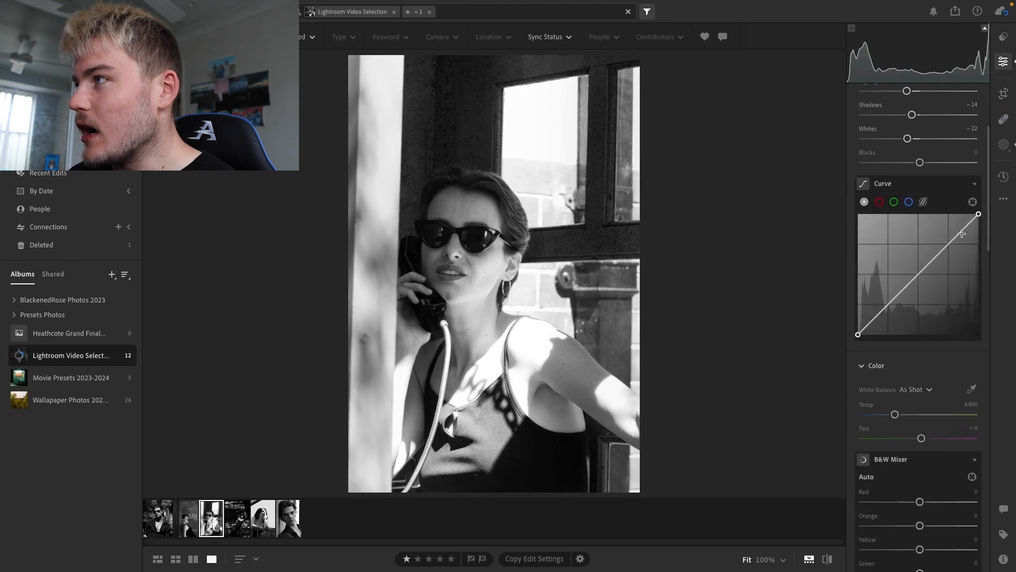
pyautogui.moveTo(949, 244)
pyautogui.mouseDown()
pyautogui.moveTo(949, 233)
pyautogui.moveTo(948, 245)
pyautogui.mouseUp()
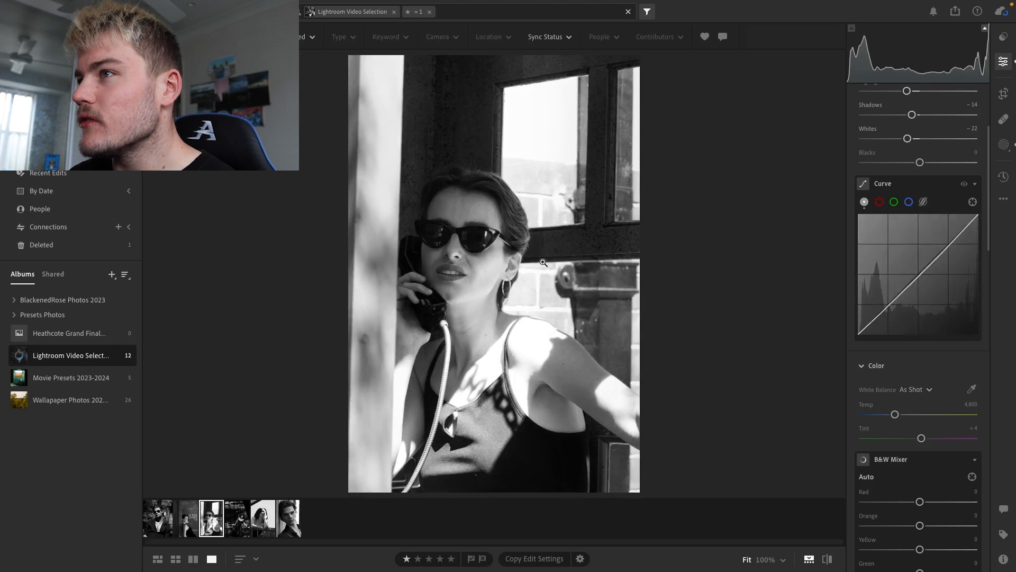
pyautogui.click(494, 256)
pyautogui.scroll(10, 587, 315)
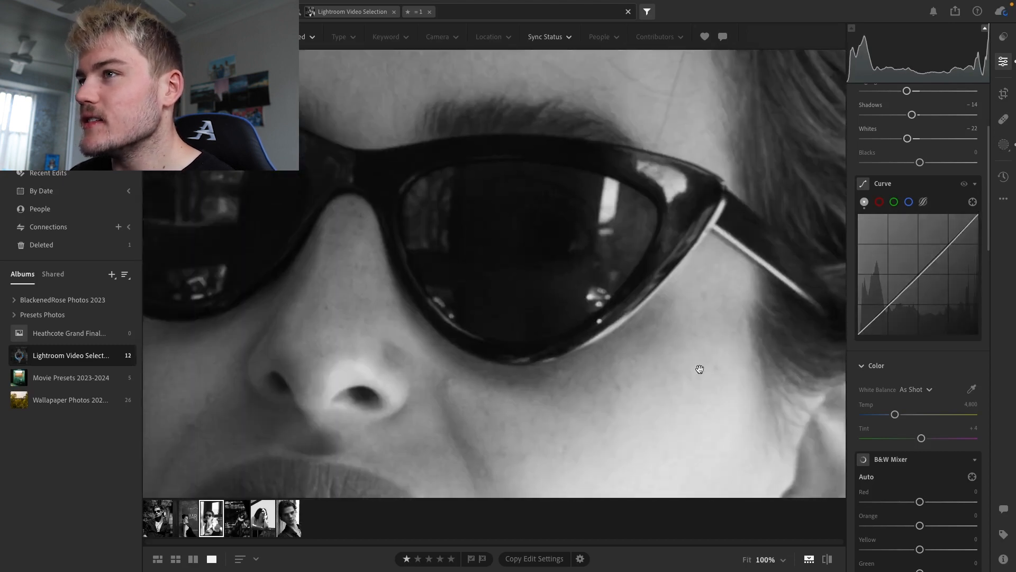
pyautogui.click(563, 304)
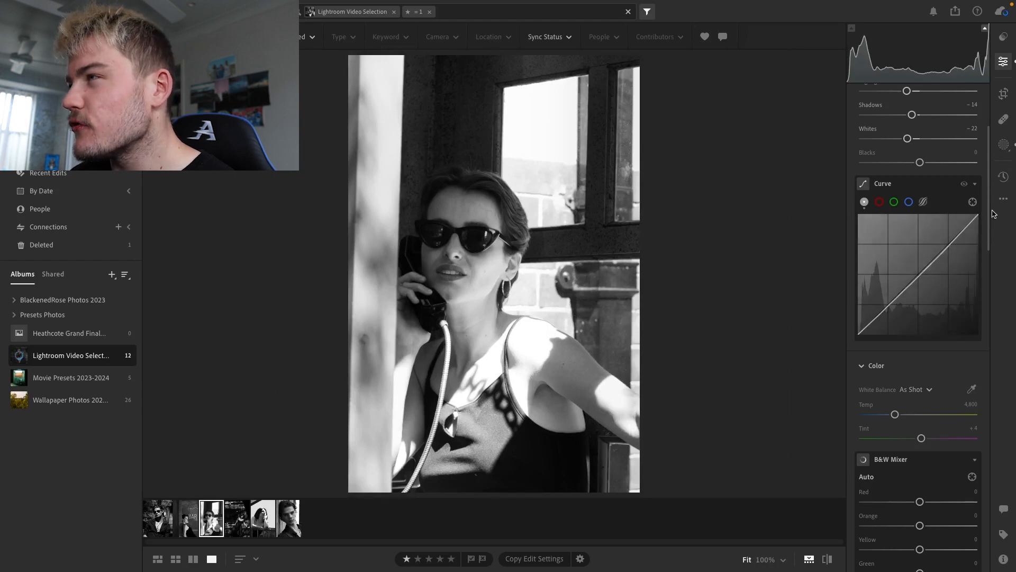
# Set the white balance temperature to 5,101, and lower the photo's blacks to −13 and highlights to −41
pyautogui.scroll(-4, 984, 243)
pyautogui.moveTo(895, 232)
pyautogui.mouseDown()
pyautogui.moveTo(934, 232)
pyautogui.moveTo(898, 230)
pyautogui.mouseUp()
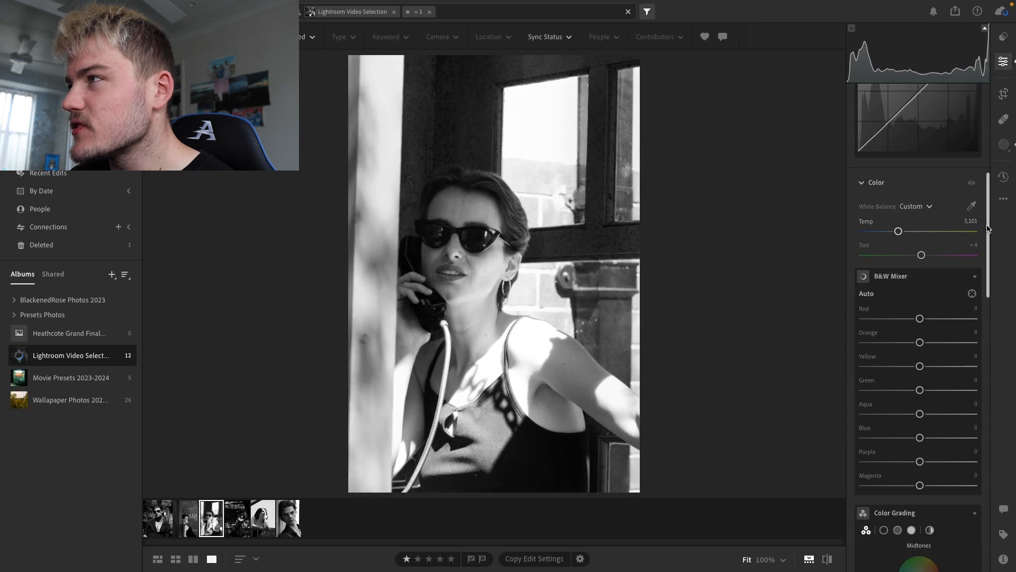
pyautogui.scroll(5, 987, 228)
pyautogui.moveTo(913, 254); pyautogui.dragTo(912, 255)
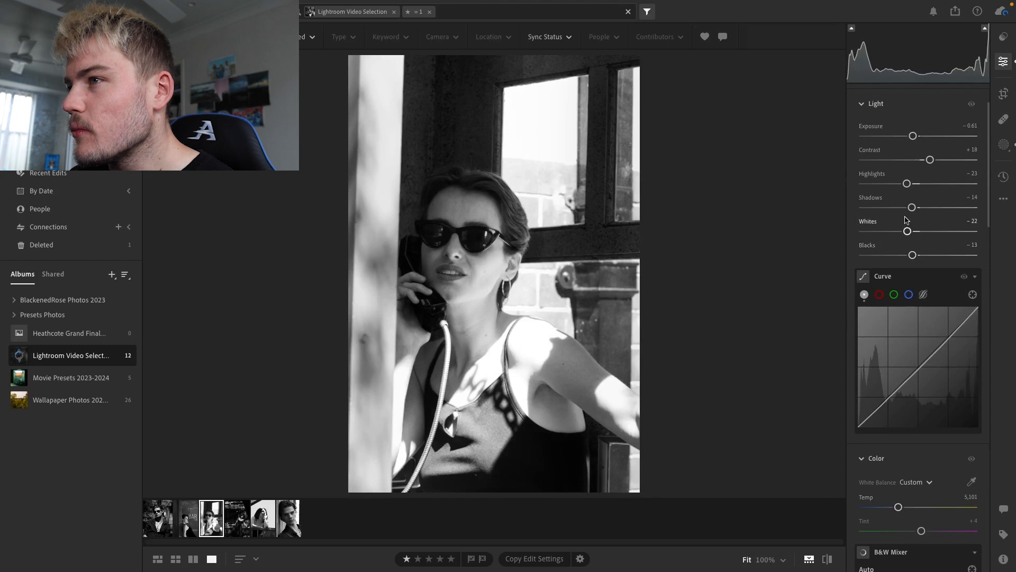
pyautogui.moveTo(907, 184); pyautogui.dragTo(896, 184)
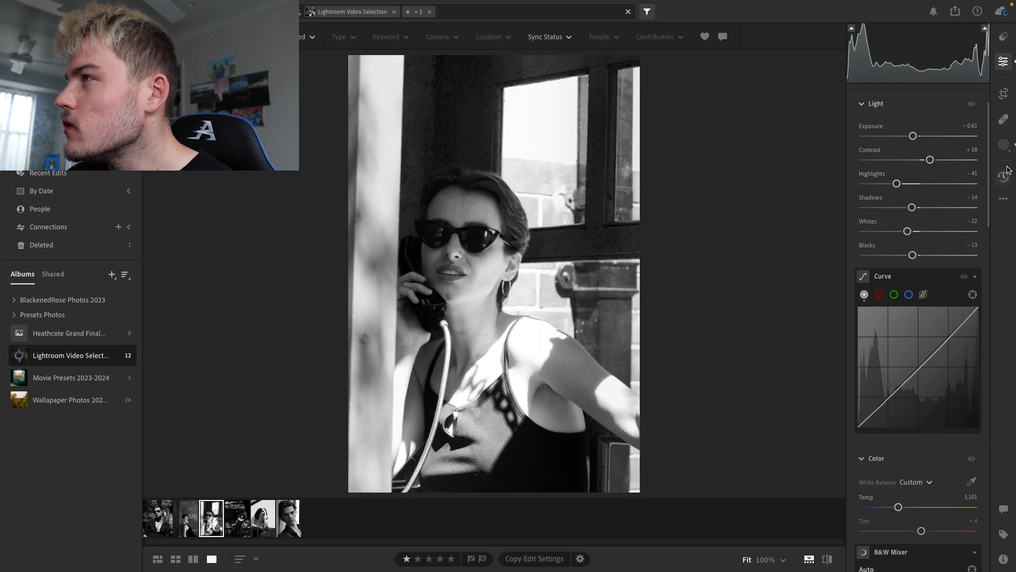
# In the woman's subject mask, set whites to +26 and highlights to −24
pyautogui.click(1003, 145)
pyautogui.click(865, 244)
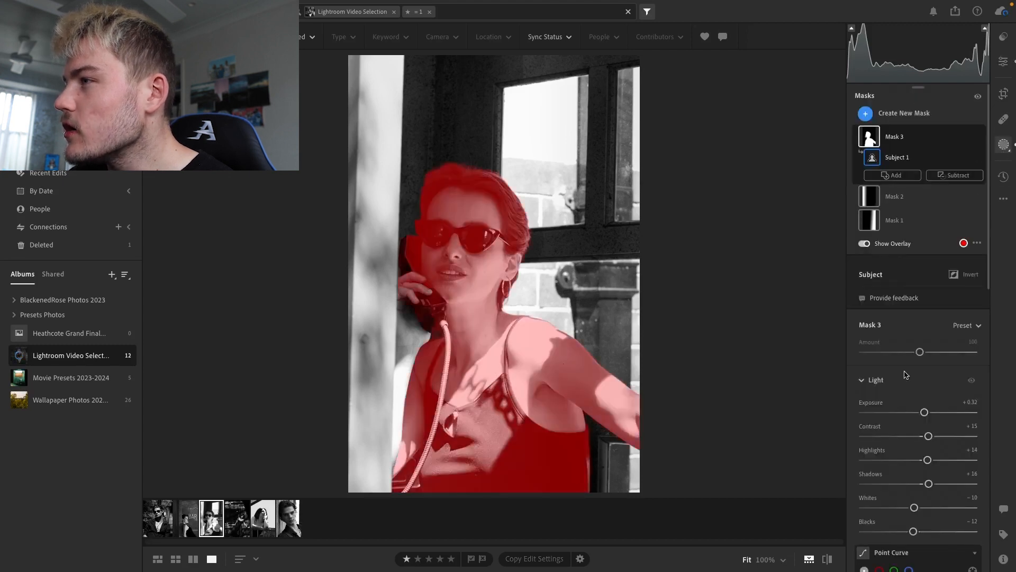
pyautogui.doubleClick(915, 507)
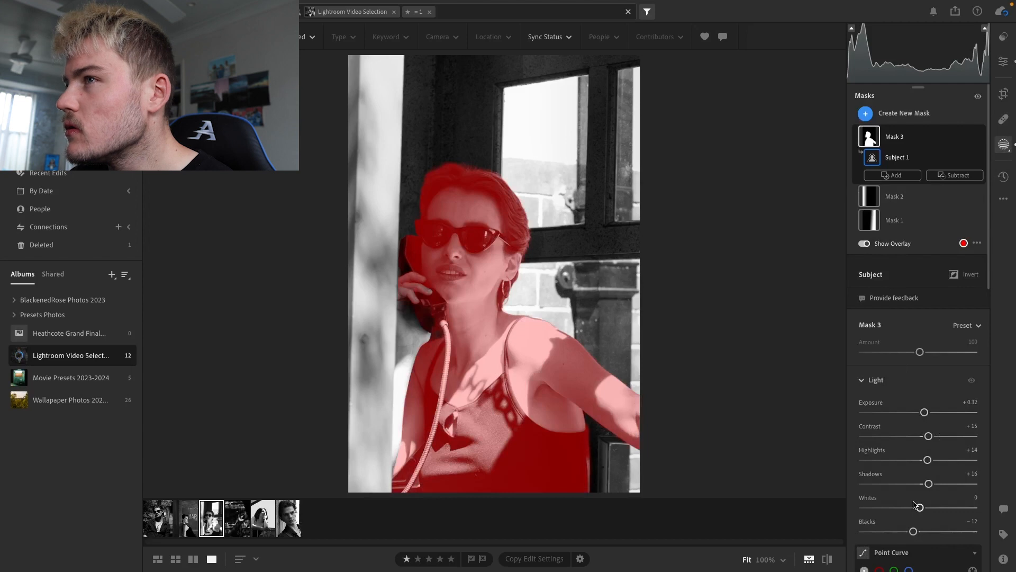
pyautogui.moveTo(918, 509); pyautogui.dragTo(933, 508)
pyautogui.moveTo(927, 460); pyautogui.dragTo(906, 461)
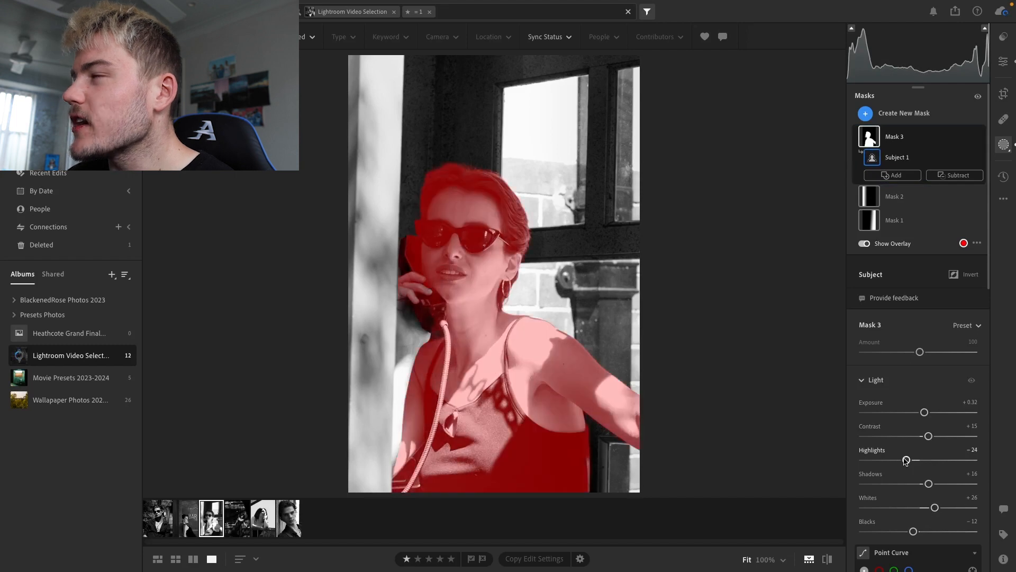
# In color grading, slightly raise the midtone and highlight luminance and slightly lower the shadow luminance
pyautogui.click(1003, 62)
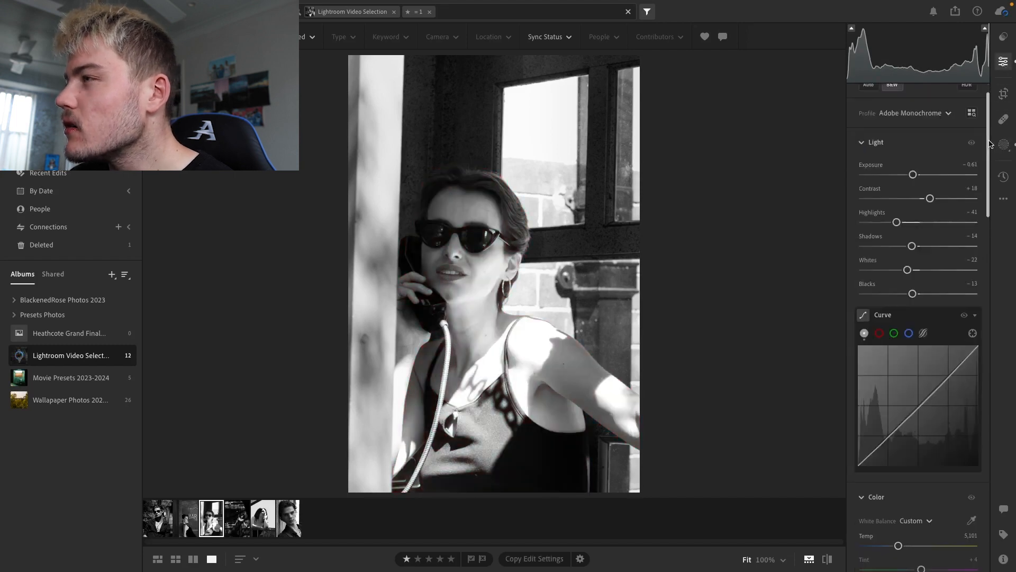
pyautogui.scroll(-6, 981, 277)
pyautogui.scroll(-2, 979, 277)
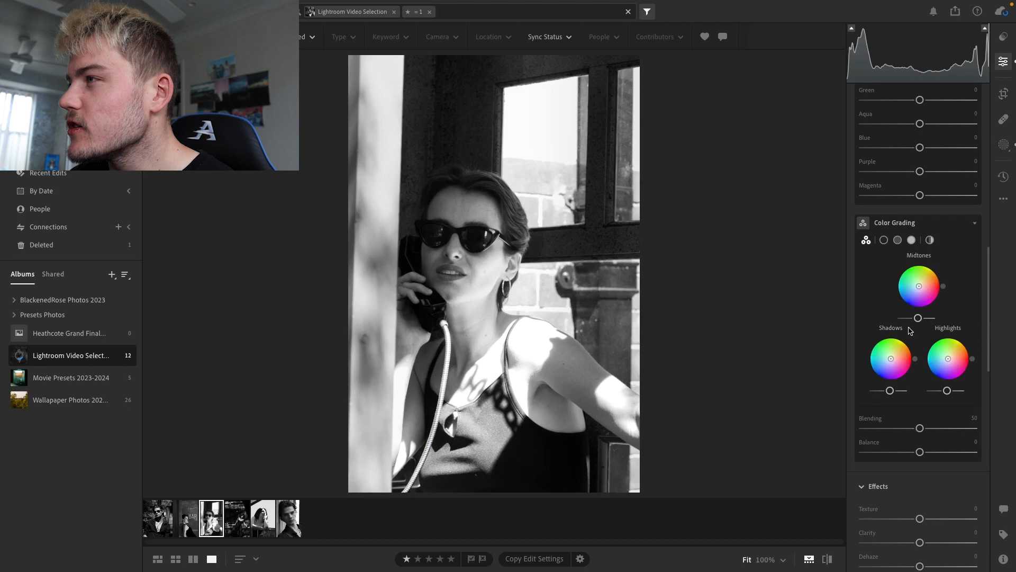
pyautogui.moveTo(918, 319); pyautogui.dragTo(920, 319)
pyautogui.moveTo(888, 391); pyautogui.dragTo(885, 390)
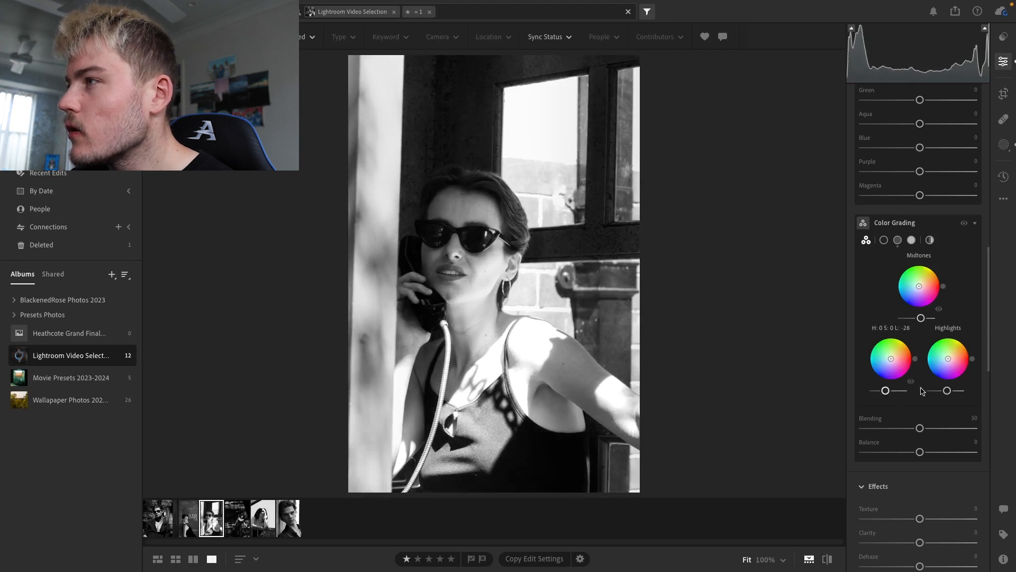
pyautogui.moveTo(885, 391); pyautogui.dragTo(950, 391)
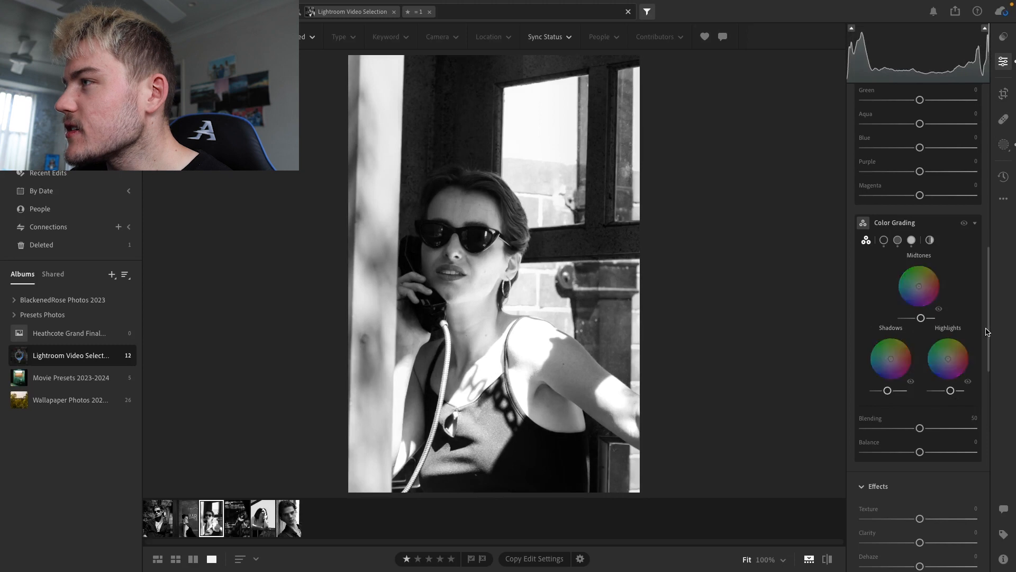
# Look over the remaining edit settings and rate the phone portrait five stars
pyautogui.scroll(-5, 980, 344)
pyautogui.scroll(-8, 978, 375)
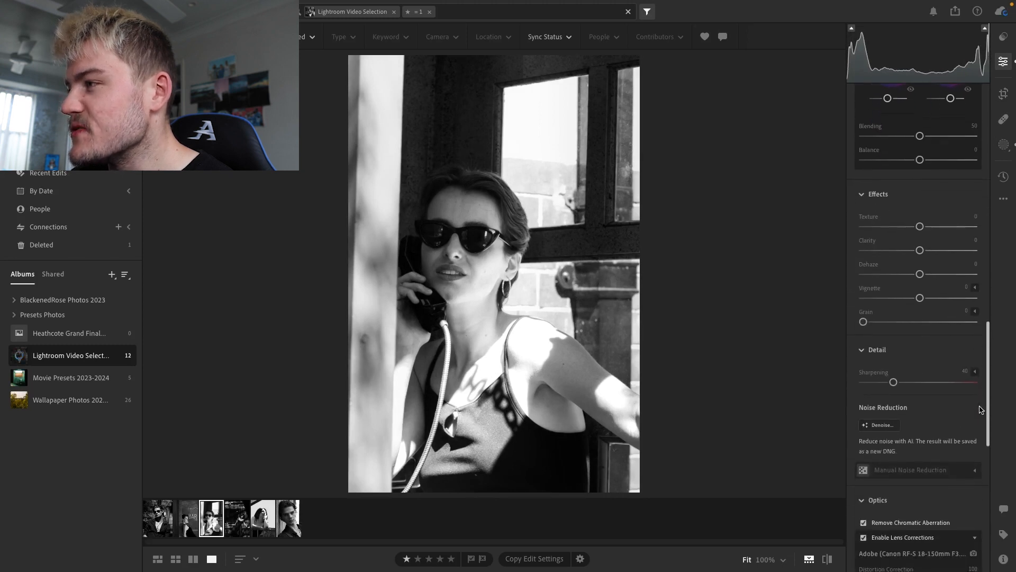
pyautogui.scroll(7, 984, 360)
pyautogui.scroll(10, 1000, 254)
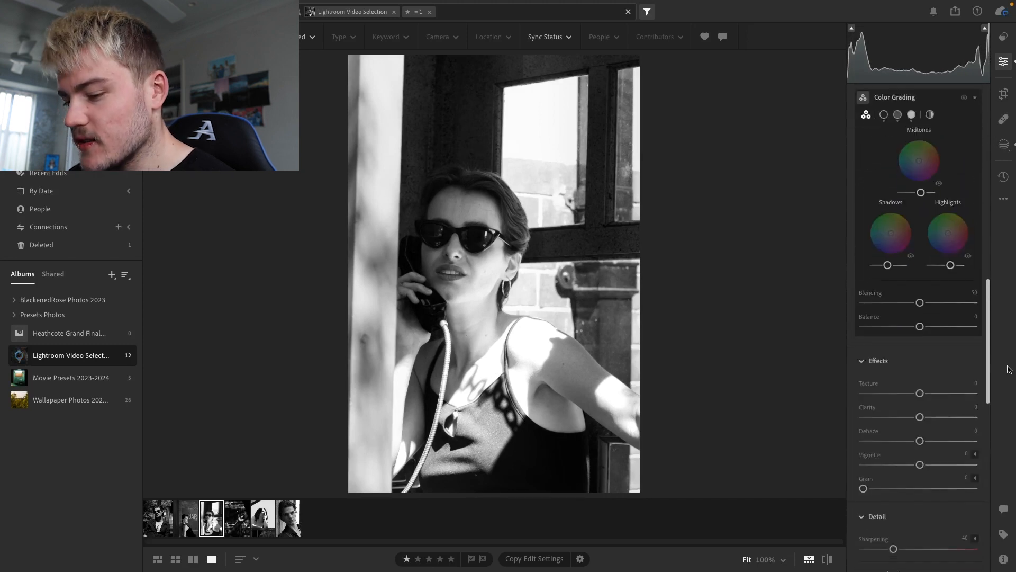
pyautogui.press('5')
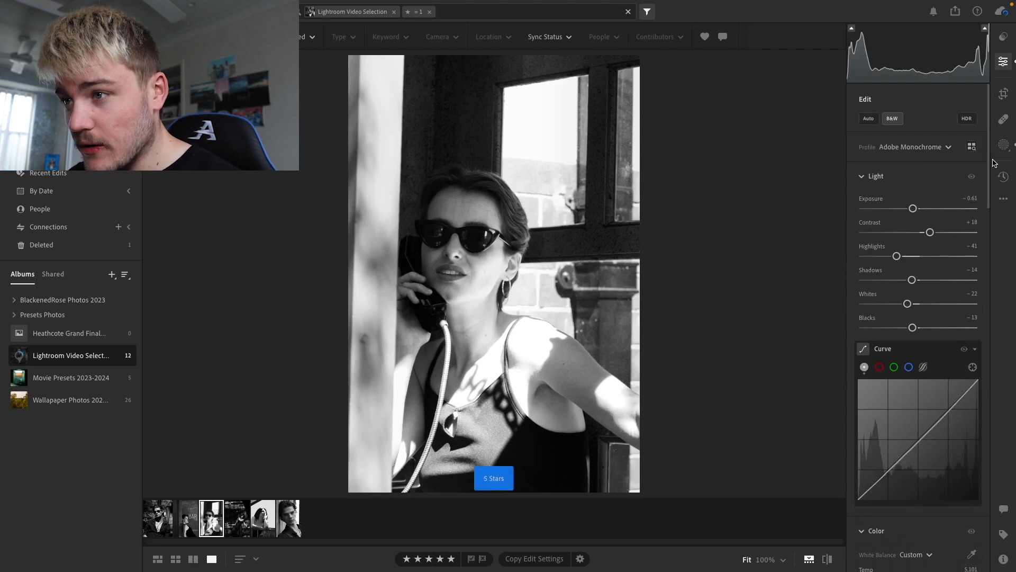
# For the following photo, the woman in a dark dress on a bench, check her face at 100% and lower the exposure to about −0.87
pyautogui.press('Right')
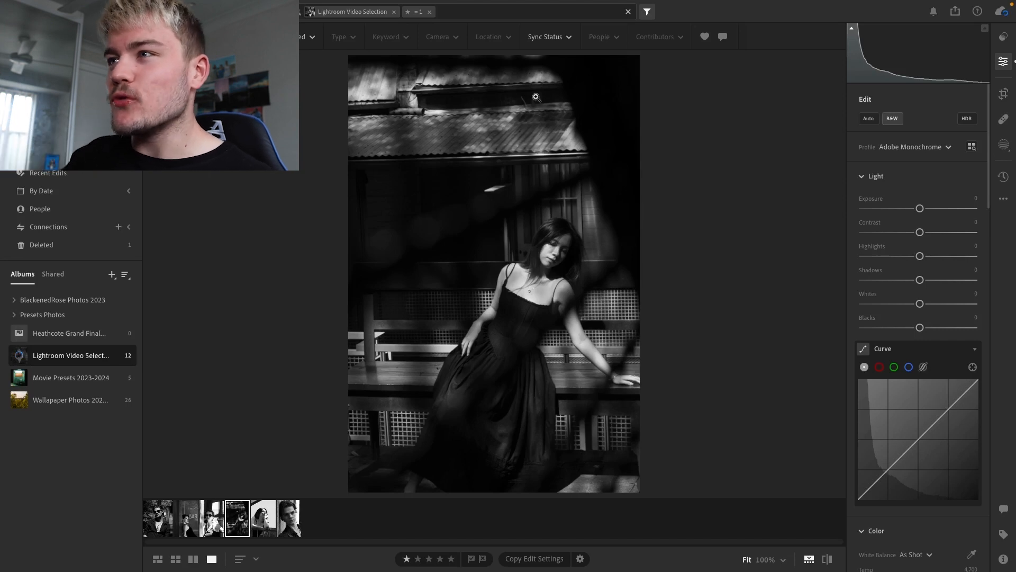
pyautogui.click(529, 255)
pyautogui.moveTo(439, 97); pyautogui.dragTo(427, 330)
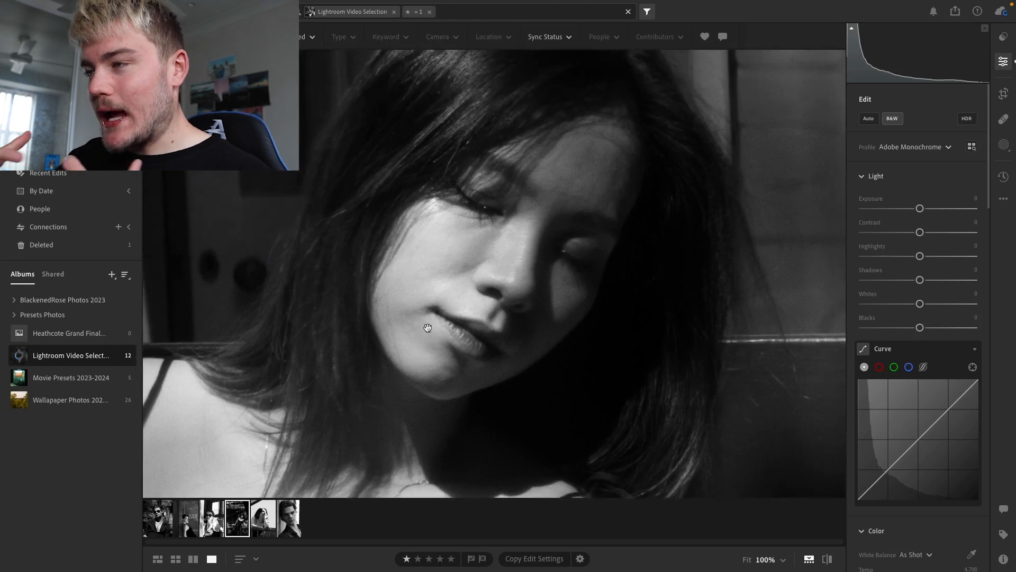
pyautogui.click(426, 328)
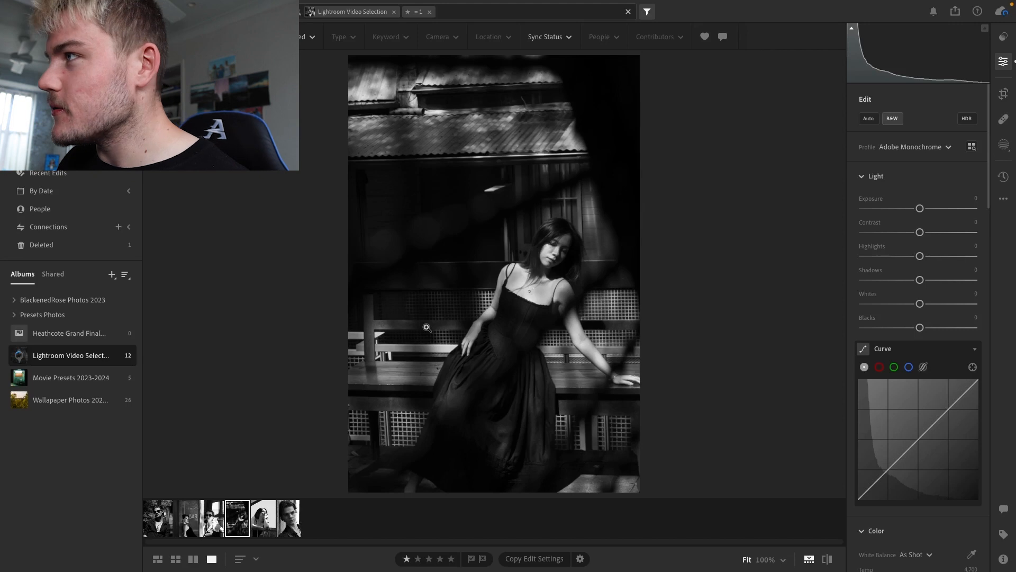
pyautogui.moveTo(921, 208); pyautogui.dragTo(910, 206)
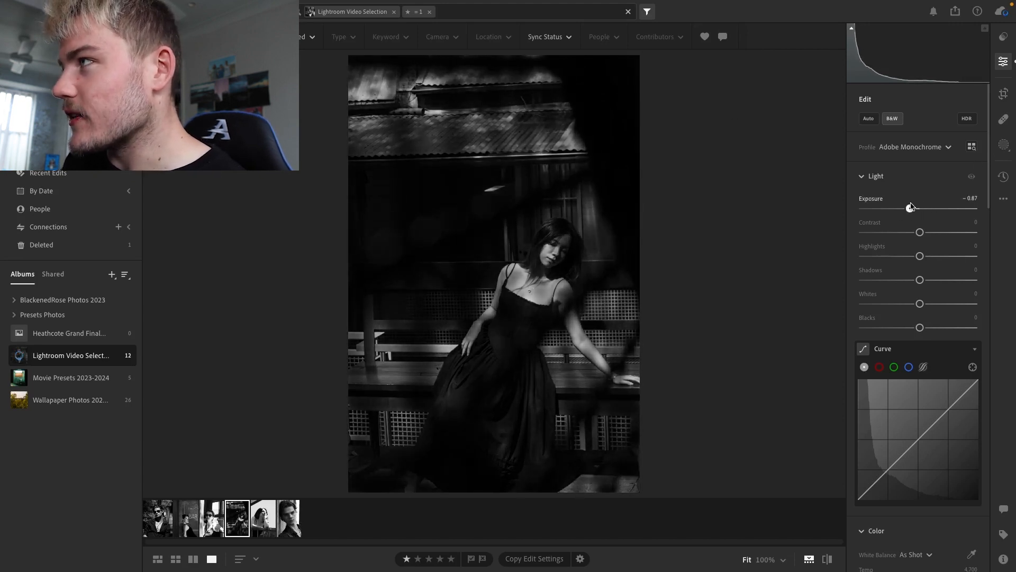
# Add a subject mask on the woman on the bench, check its edge around her hand, and set the mask's exposure to +0.80
pyautogui.click(1004, 145)
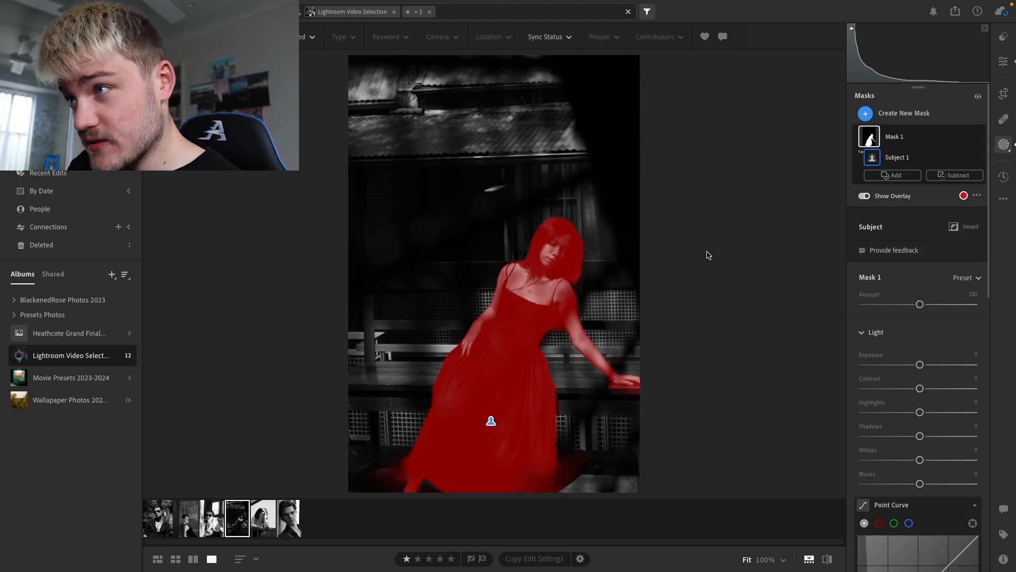
pyautogui.click(610, 390)
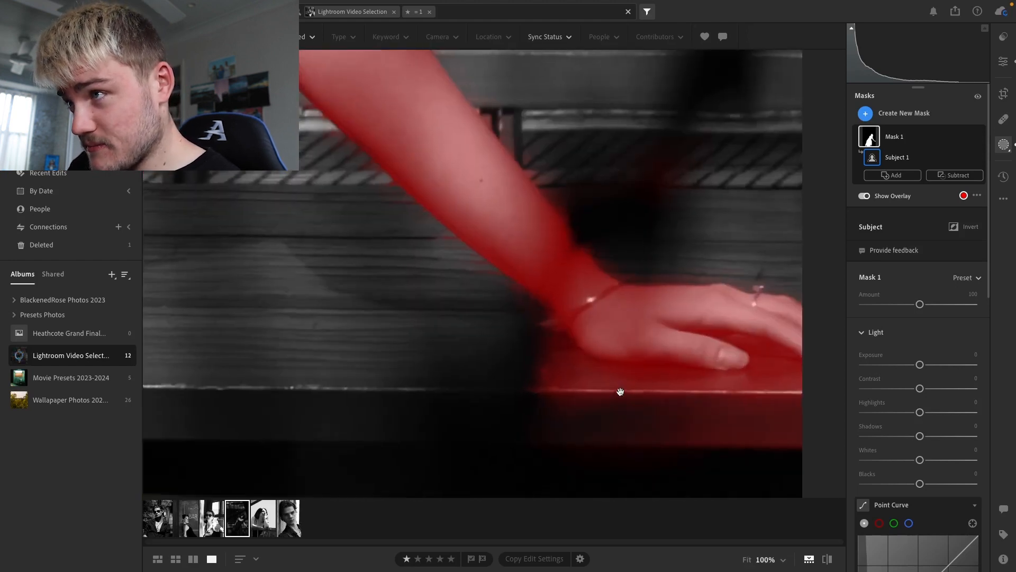
pyautogui.moveTo(620, 391); pyautogui.dragTo(528, 369)
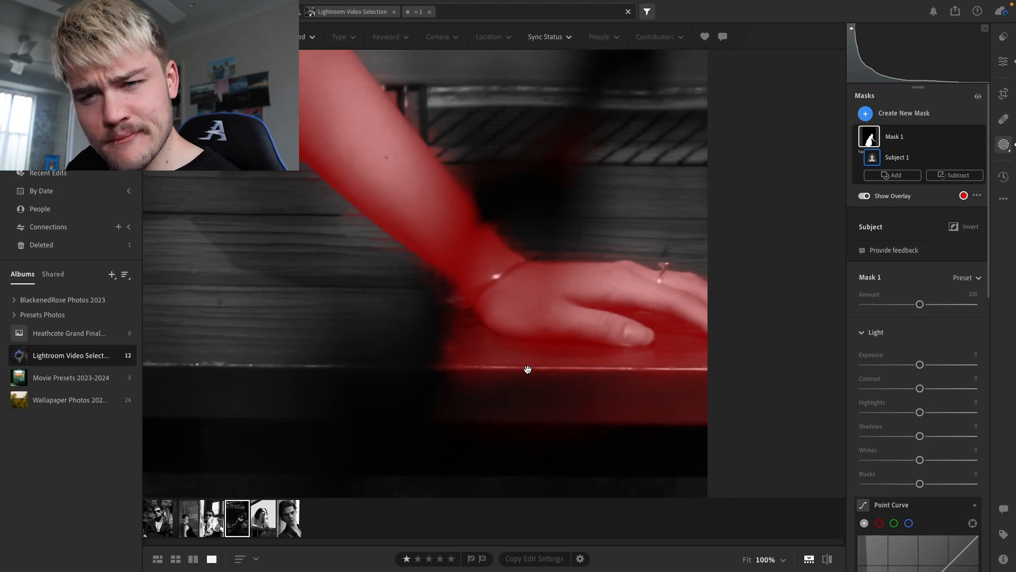
pyautogui.click(527, 369)
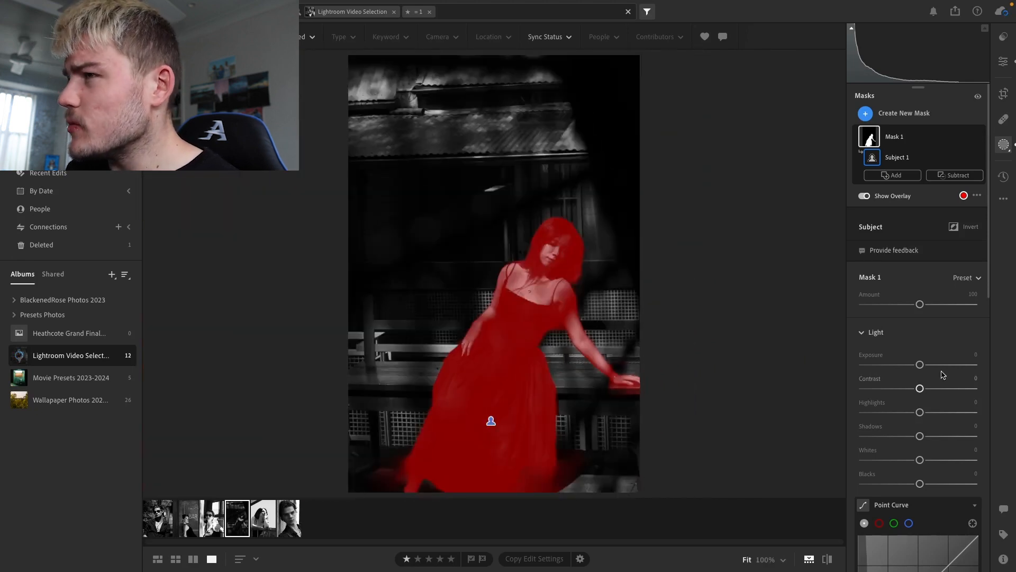
pyautogui.moveTo(919, 364); pyautogui.dragTo(934, 375)
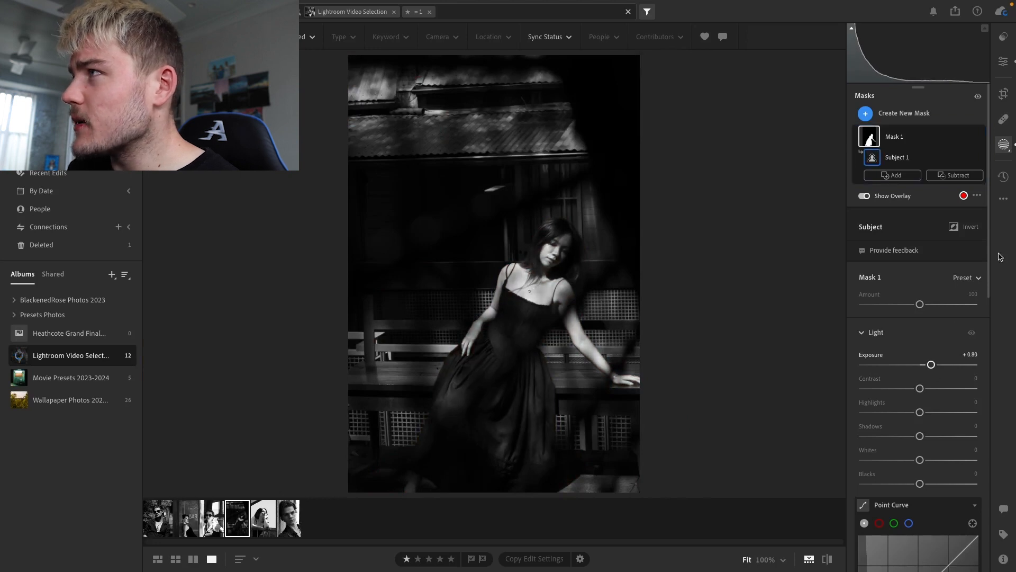
# Set contrast +15, highlights −18, shadows −13, whites +16 and blacks +23, and bend the tone curve up in the shadows and slightly down in the highlights
pyautogui.click(1002, 63)
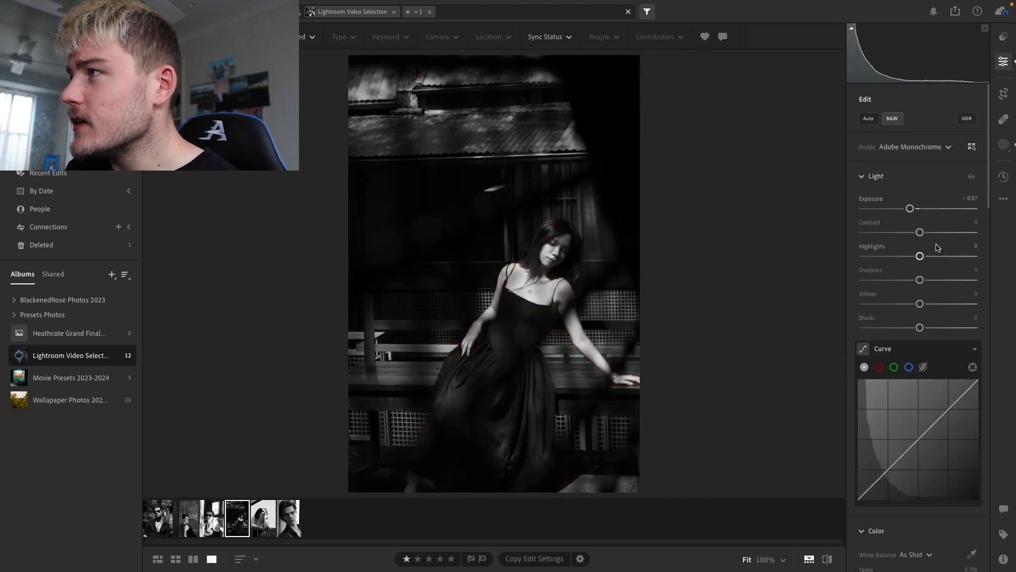
pyautogui.moveTo(920, 233); pyautogui.dragTo(933, 328)
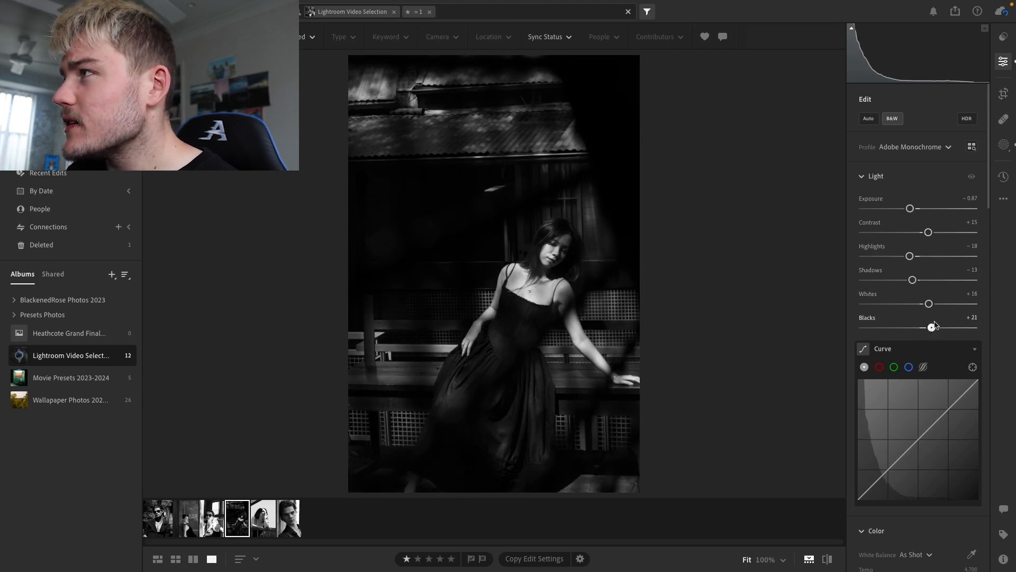
pyautogui.scroll(-3, 918, 309)
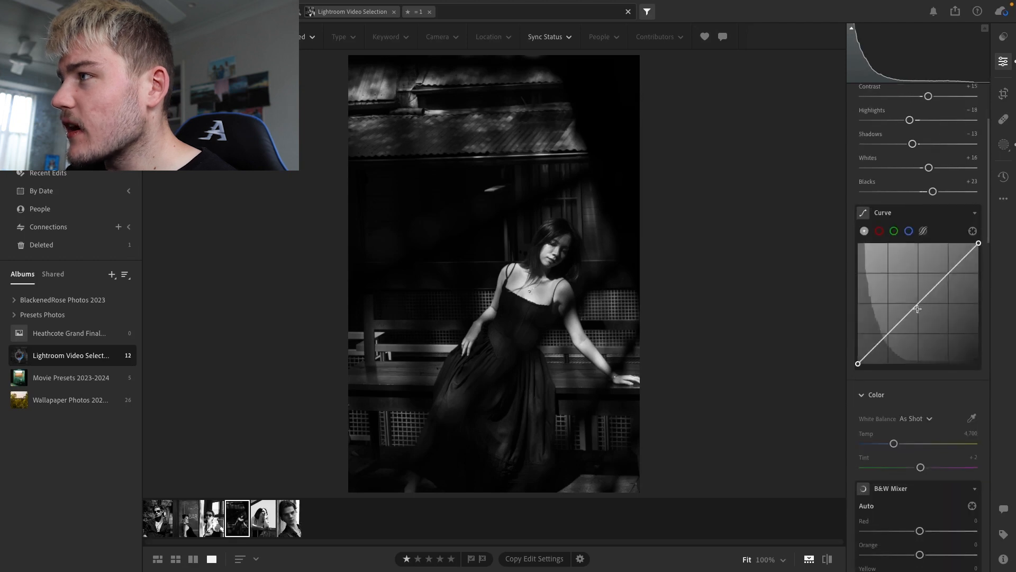
pyautogui.moveTo(893, 327); pyautogui.dragTo(891, 326)
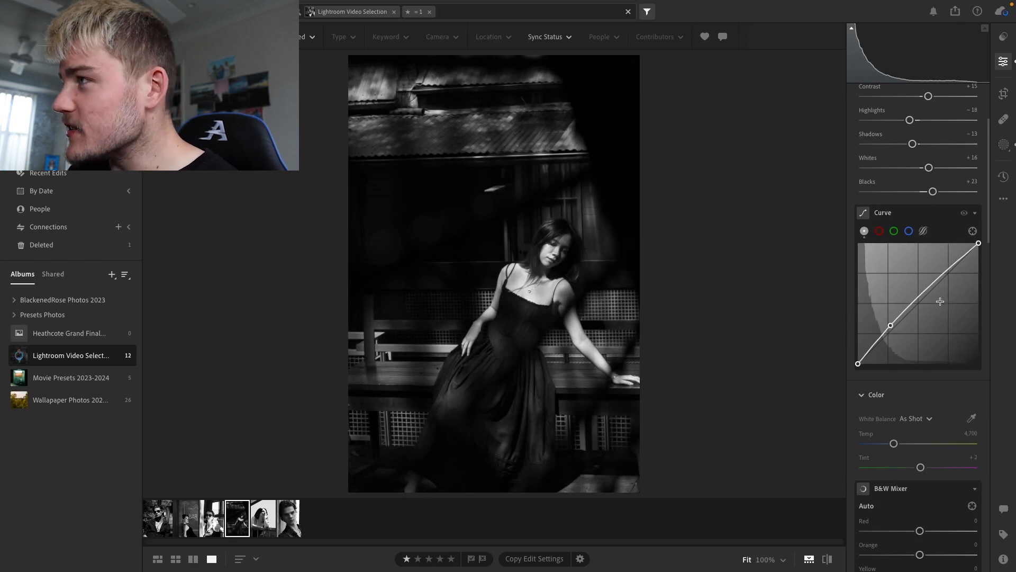
pyautogui.moveTo(946, 275); pyautogui.dragTo(950, 276)
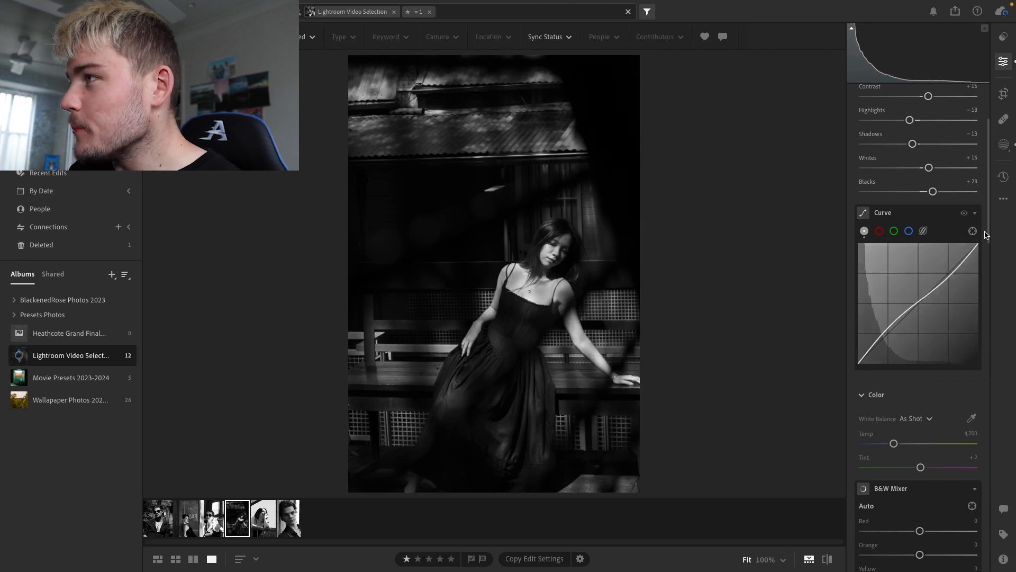
# Warm the white balance to a temperature of 5,403 and set the tint to +14
pyautogui.moveTo(989, 235); pyautogui.dragTo(990, 279)
pyautogui.moveTo(894, 273); pyautogui.dragTo(900, 274)
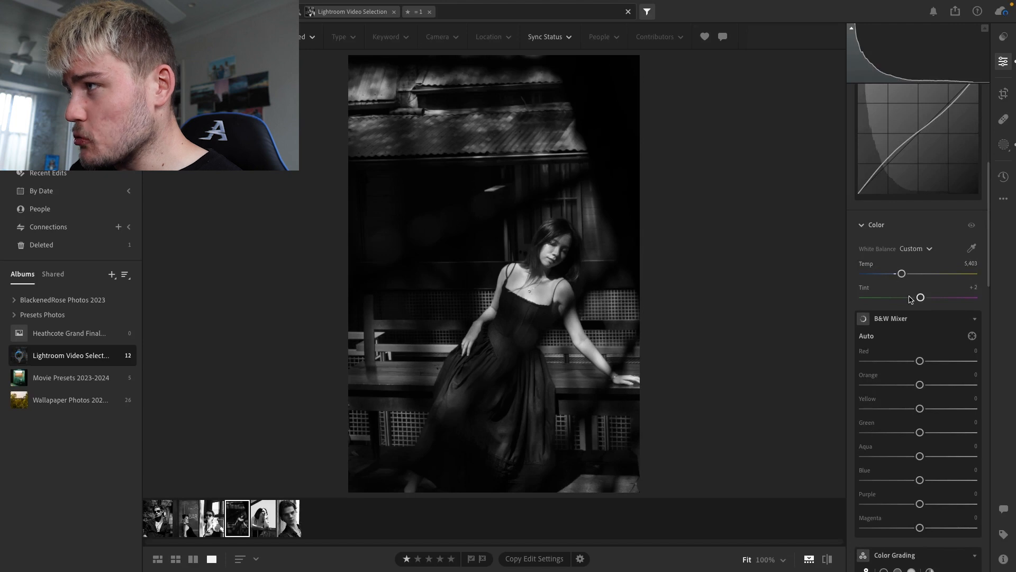
pyautogui.moveTo(920, 298); pyautogui.dragTo(924, 298)
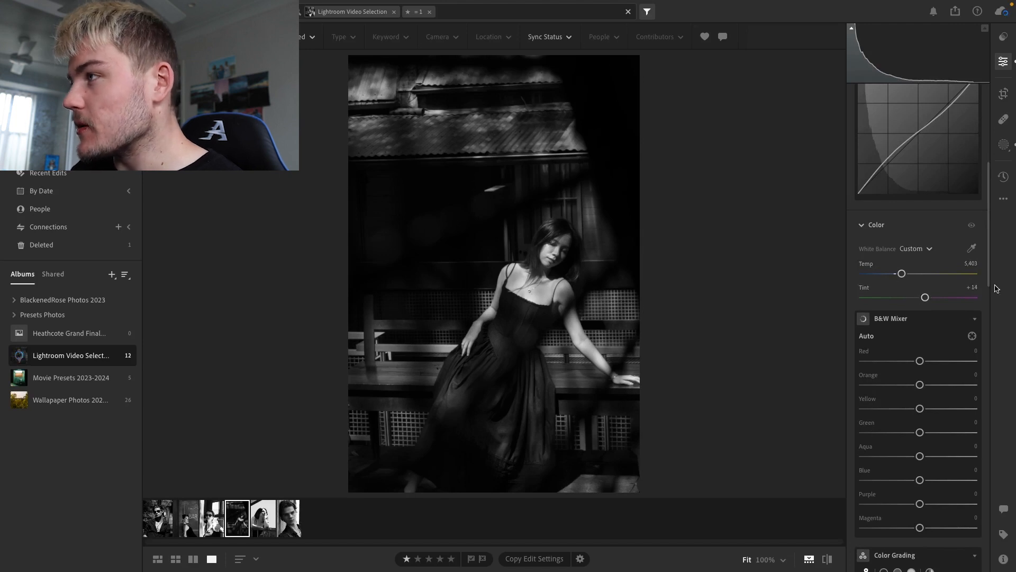
# In color grading, slightly lower the midtone and highlight luminance and lower the shadow luminance to about −26
pyautogui.moveTo(987, 285); pyautogui.dragTo(986, 322)
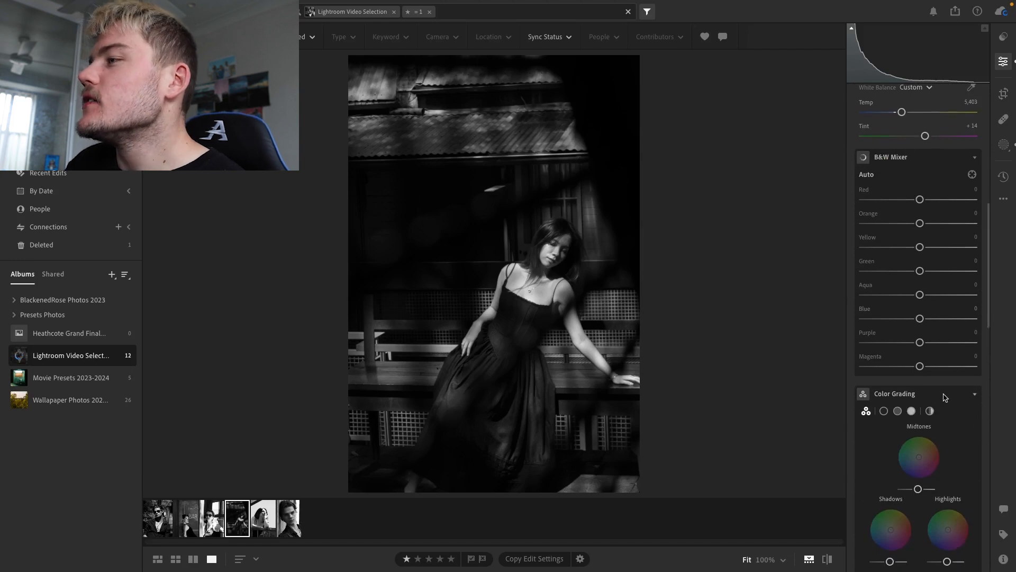
pyautogui.moveTo(920, 491); pyautogui.dragTo(917, 490)
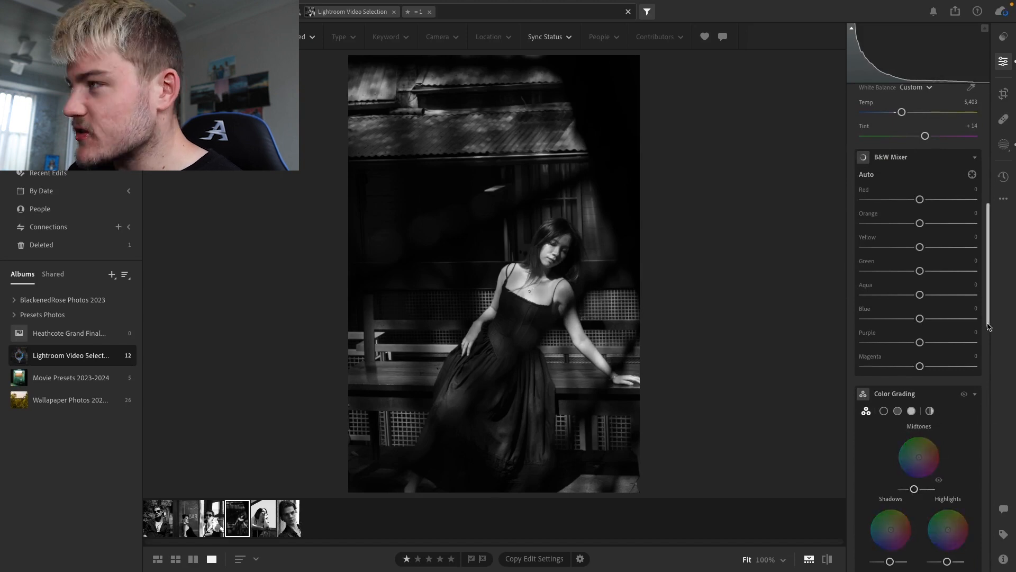
pyautogui.scroll(-4, 989, 402)
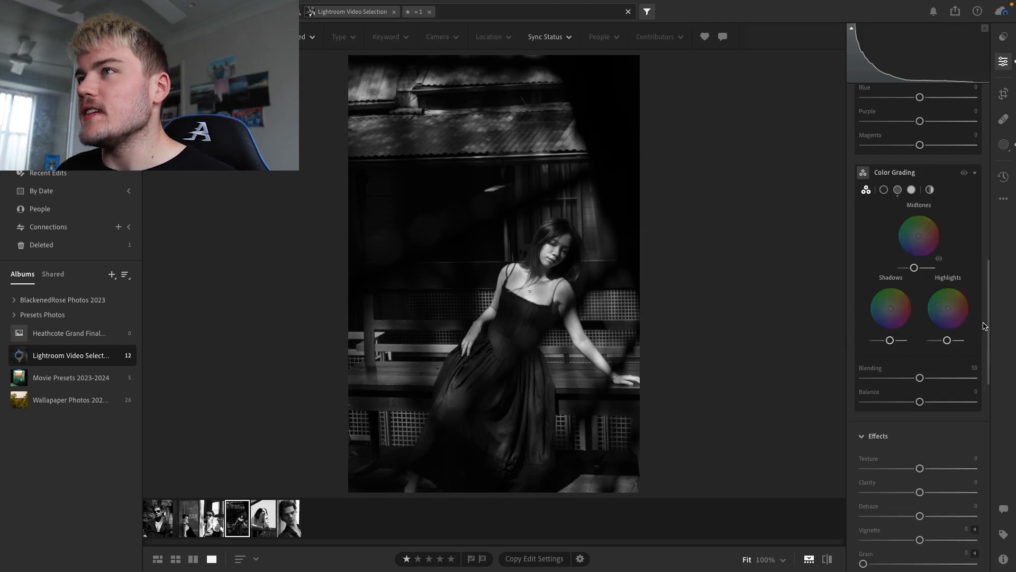
pyautogui.moveTo(985, 327)
pyautogui.mouseDown()
pyautogui.moveTo(987, 356)
pyautogui.moveTo(987, 340)
pyautogui.mouseUp()
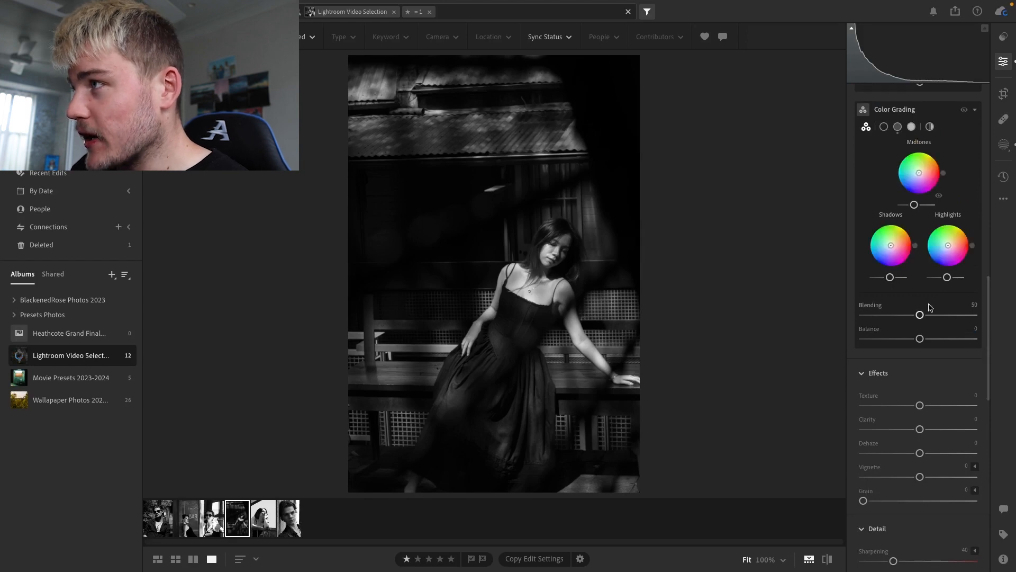
pyautogui.moveTo(889, 277); pyautogui.dragTo(884, 281)
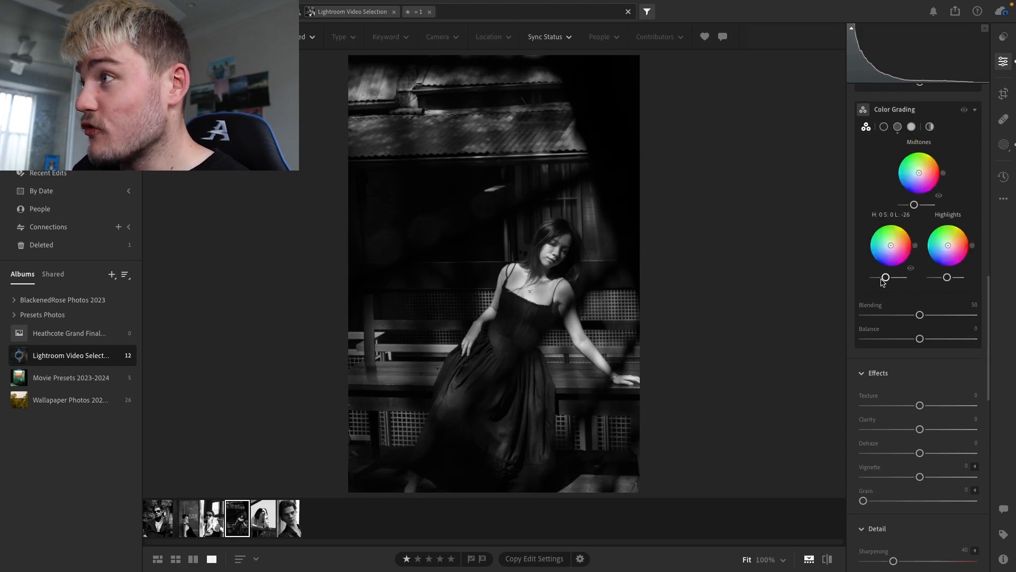
pyautogui.moveTo(947, 277); pyautogui.dragTo(941, 277)
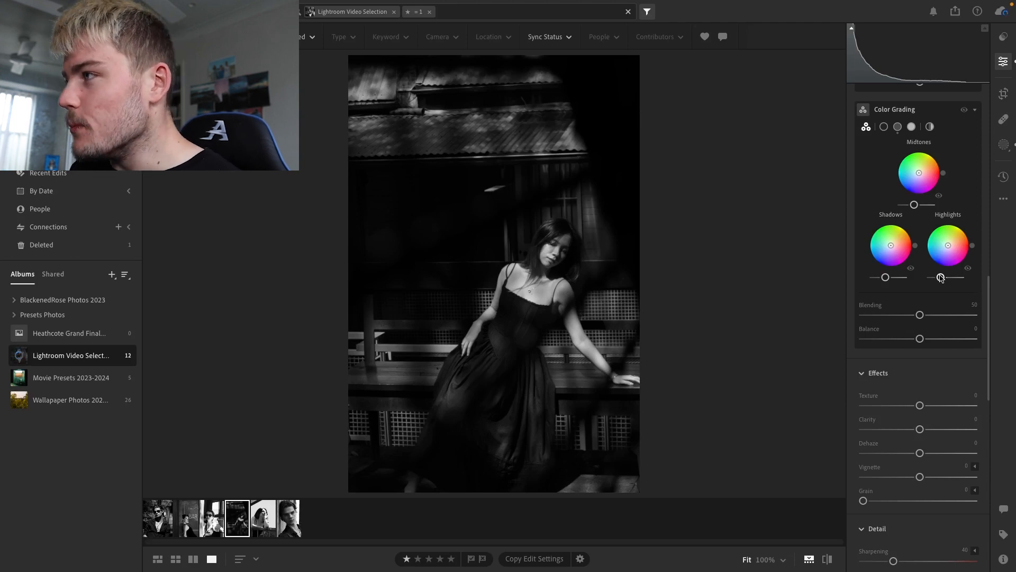
# Set the vignette to −20 and look over the remaining detail, optics and lens blur settings
pyautogui.scroll(-3, 921, 297)
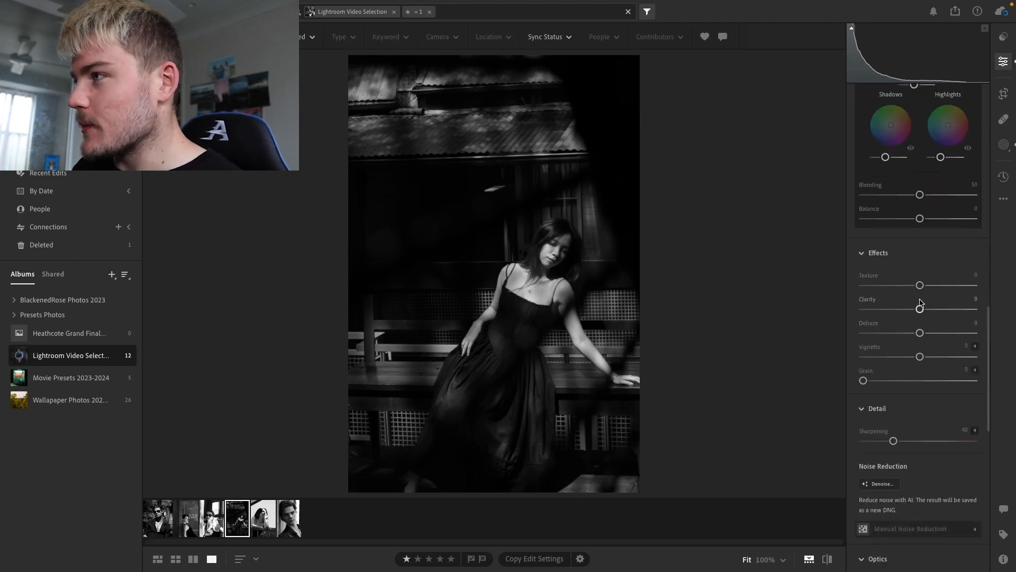
pyautogui.moveTo(920, 357); pyautogui.dragTo(908, 358)
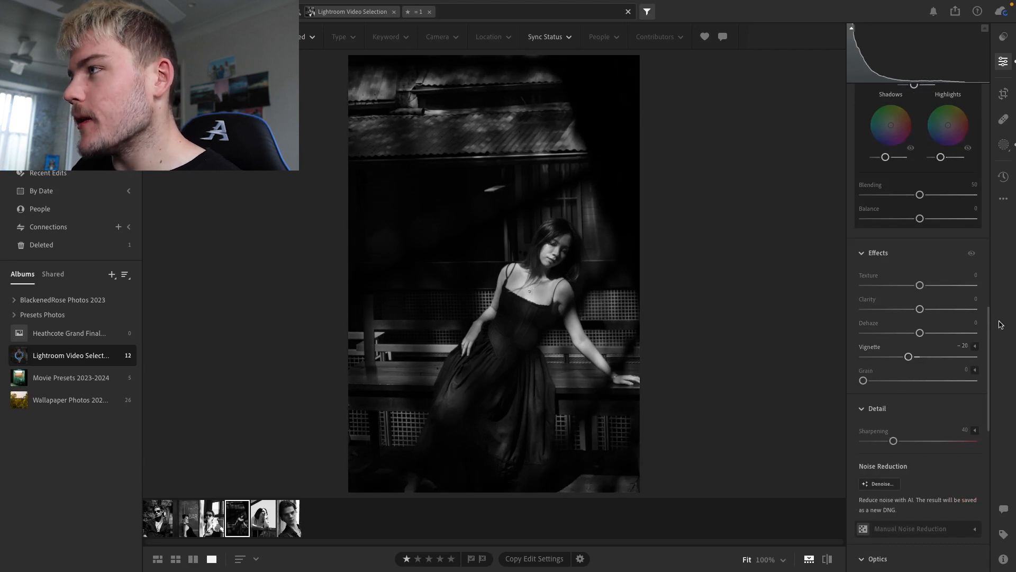
pyautogui.moveTo(991, 322); pyautogui.dragTo(998, 407)
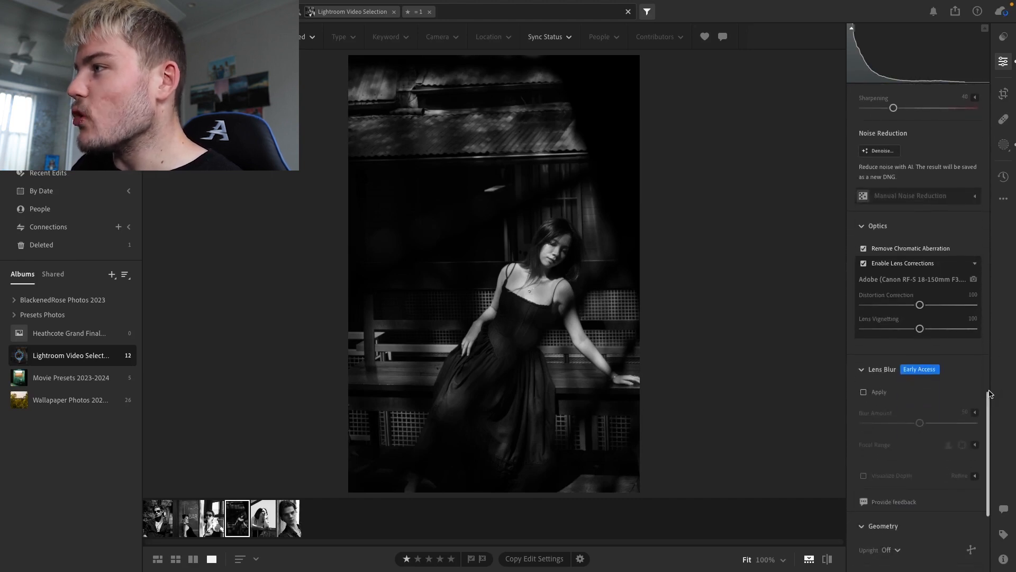
# For the following photo, the woman leaning on a railing, add a linear gradient mask running from the image's right edge across her face
pyautogui.press('Right')
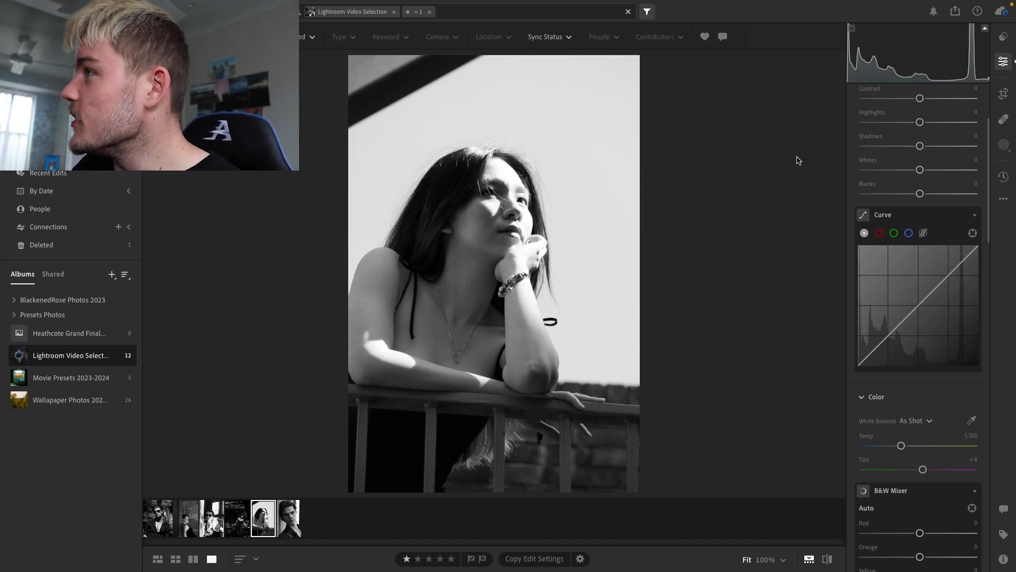
pyautogui.click(1005, 150)
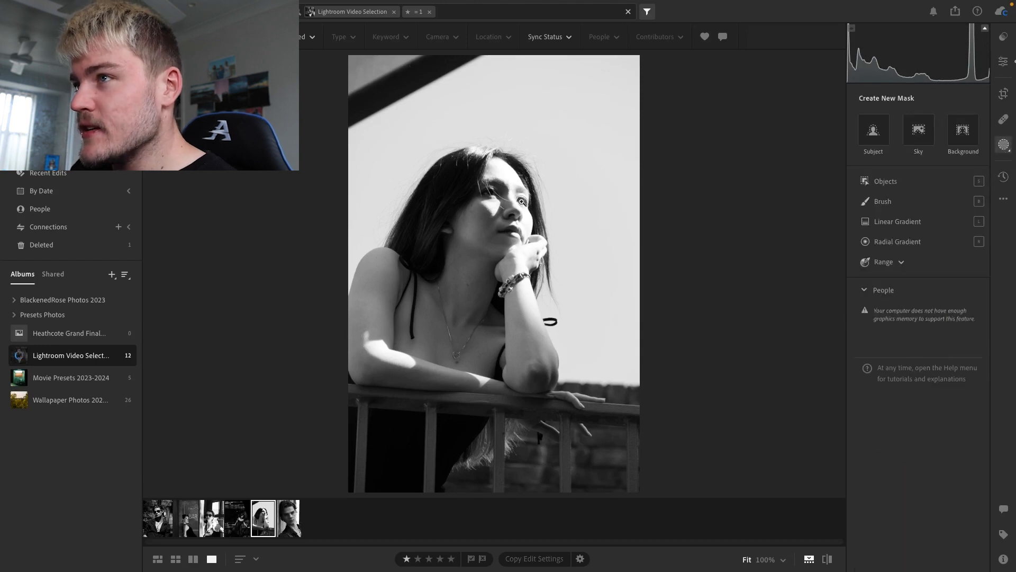
pyautogui.click(548, 185)
pyautogui.moveTo(517, 214); pyautogui.dragTo(524, 347)
pyautogui.click(508, 302)
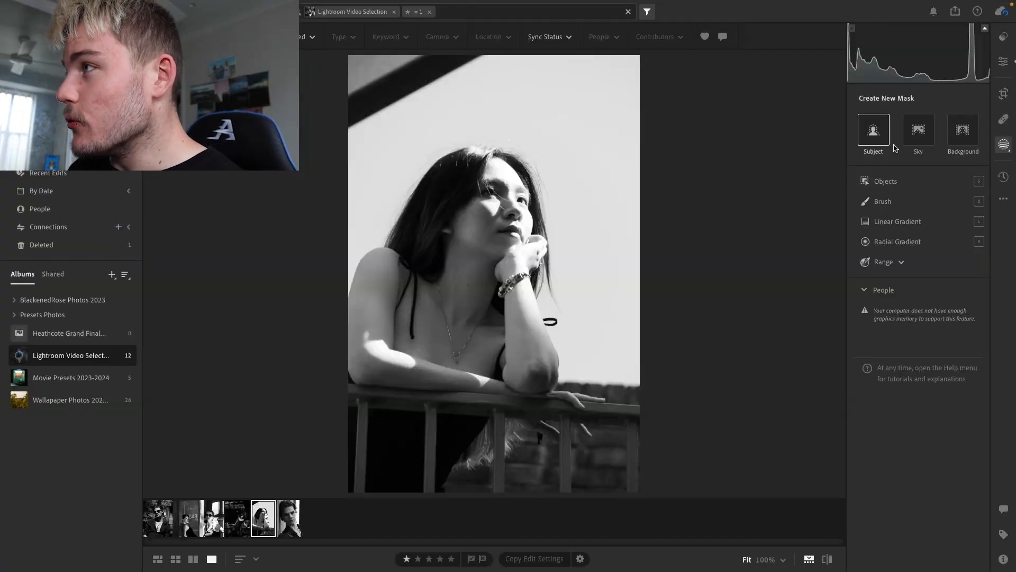
pyautogui.click(897, 221)
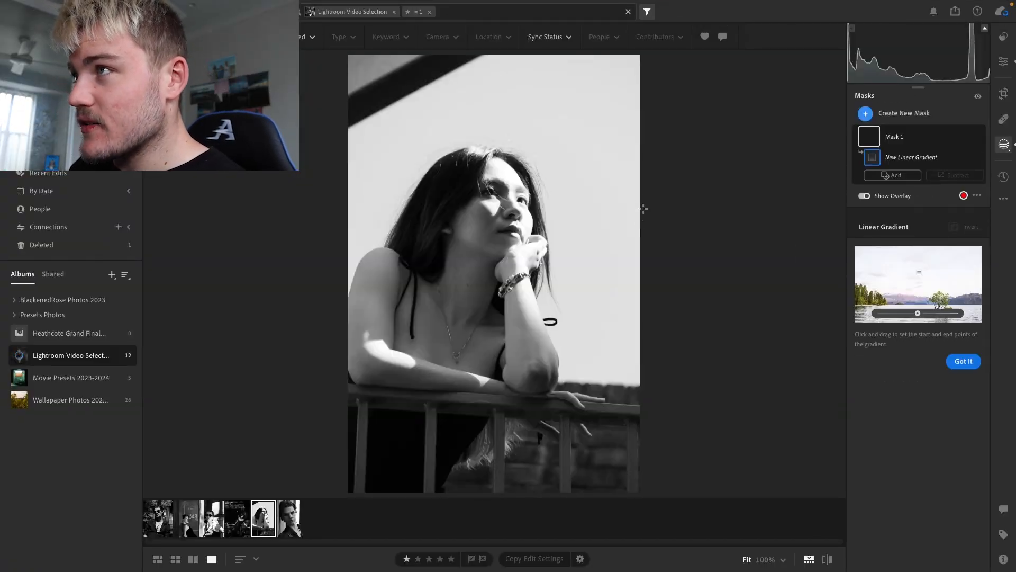
pyautogui.moveTo(638, 178); pyautogui.dragTo(427, 213)
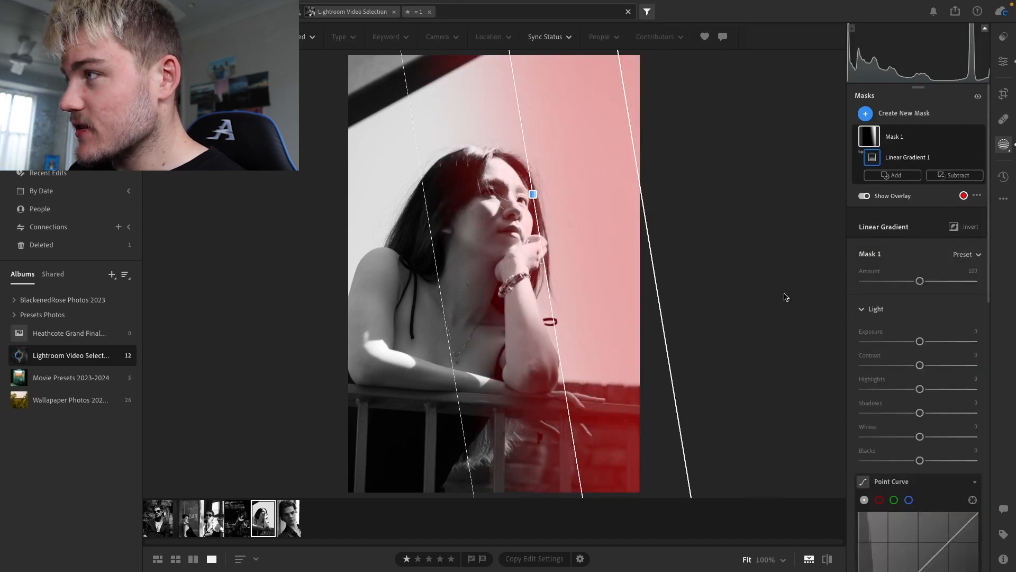
# Set the gradient mask's exposure to −0.72 and shift the gradient slightly further over the woman's face
pyautogui.moveTo(920, 340); pyautogui.dragTo(909, 342)
pyautogui.click(934, 158)
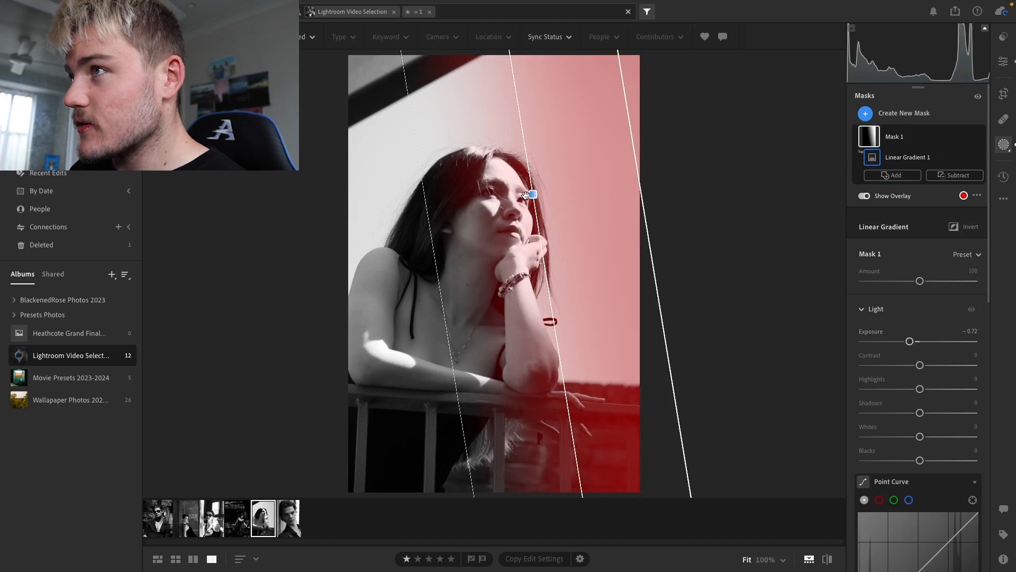
pyautogui.moveTo(534, 190); pyautogui.dragTo(513, 198)
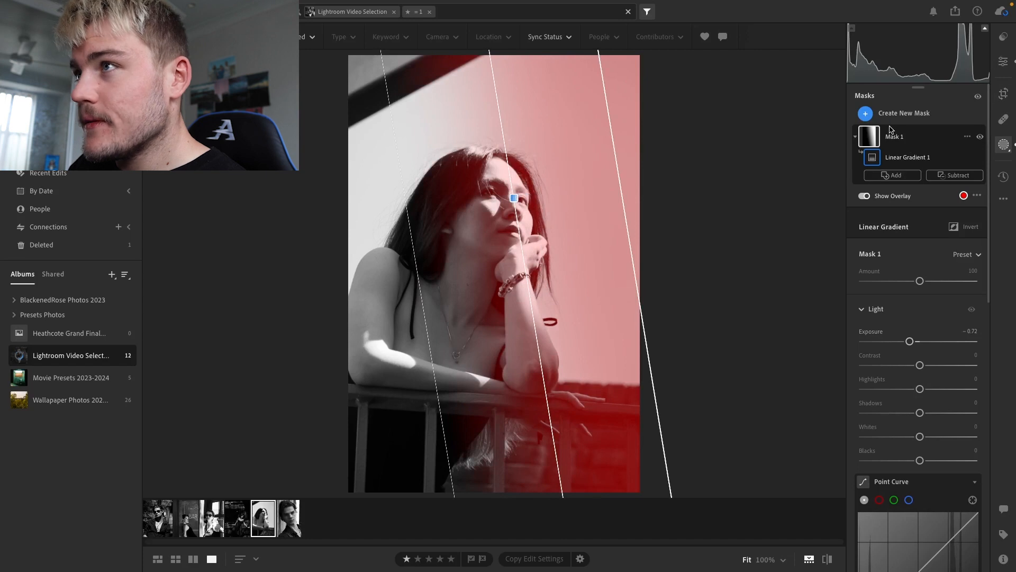
# Set exposure −0.40, contrast +15, highlights −29, shadows +45, whites +24 and blacks +30, and shape the tone curve into a gentle S
pyautogui.click(1004, 61)
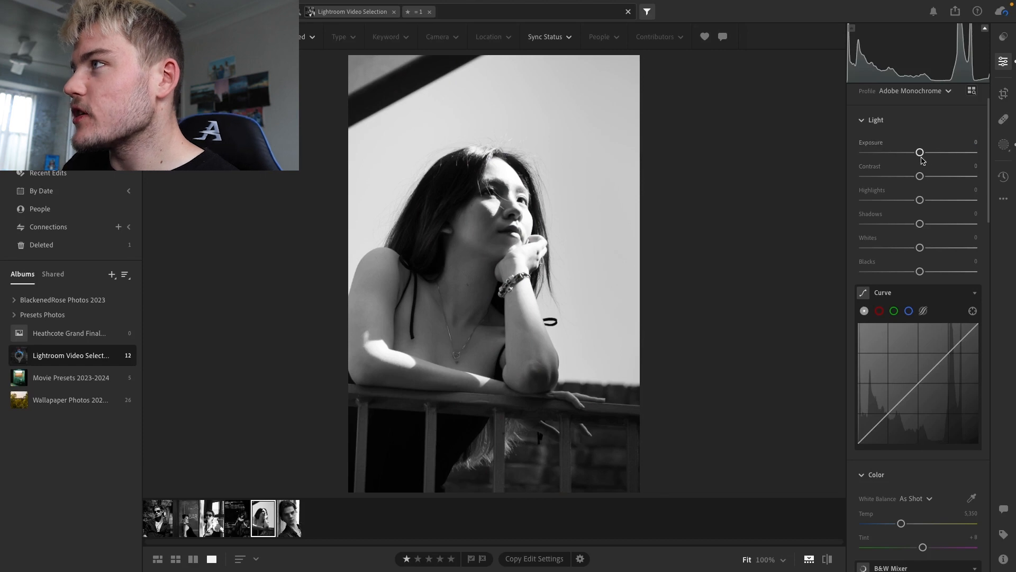
pyautogui.moveTo(918, 153); pyautogui.dragTo(937, 272)
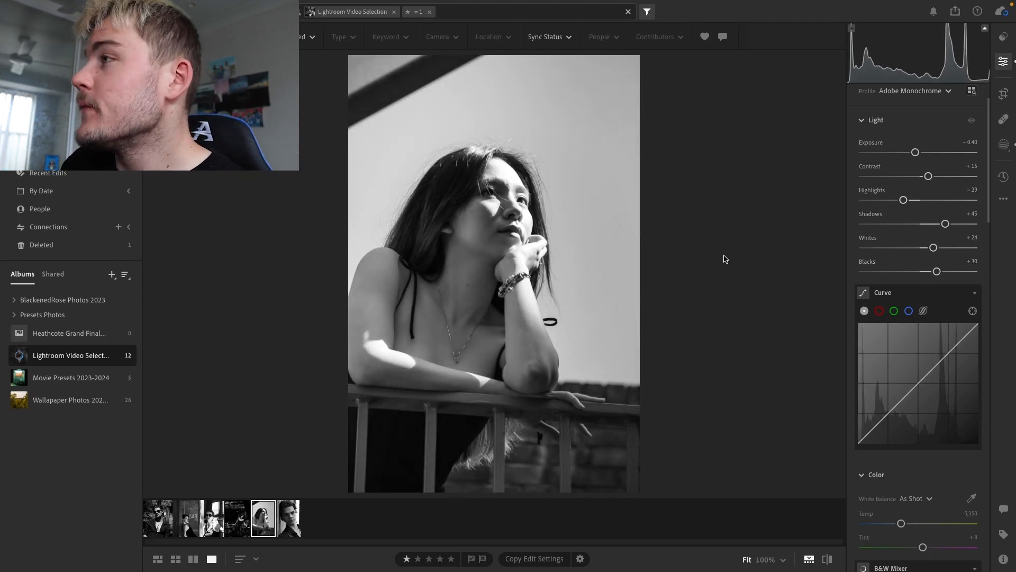
pyautogui.scroll(-2, 943, 237)
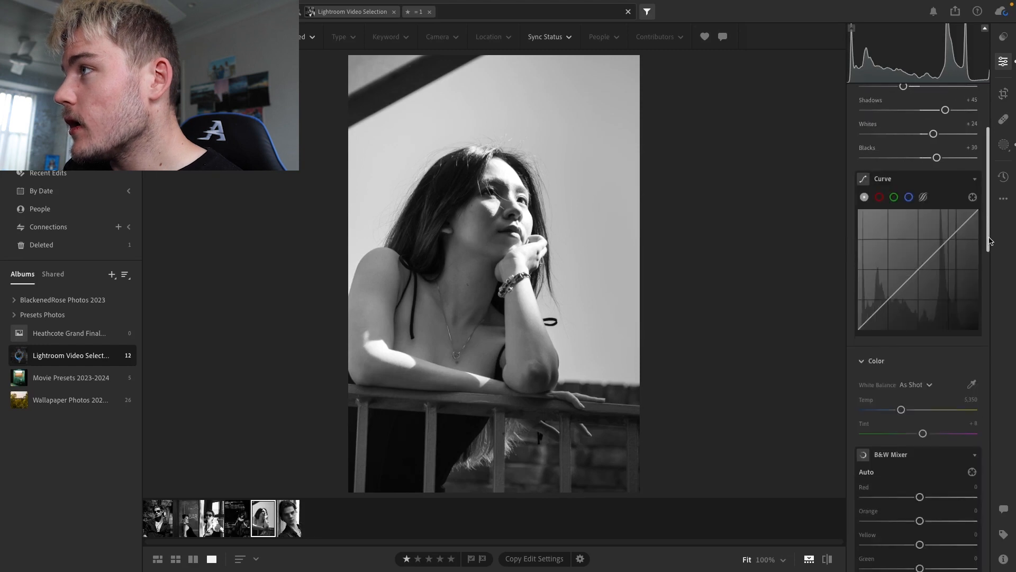
pyautogui.moveTo(948, 242); pyautogui.dragTo(945, 241)
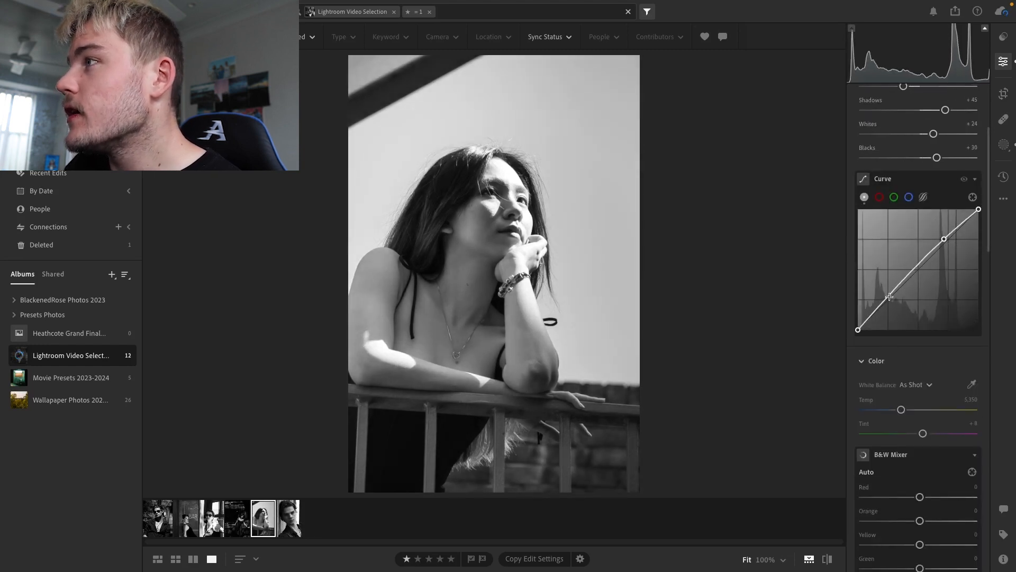
pyautogui.moveTo(891, 300); pyautogui.dragTo(894, 300)
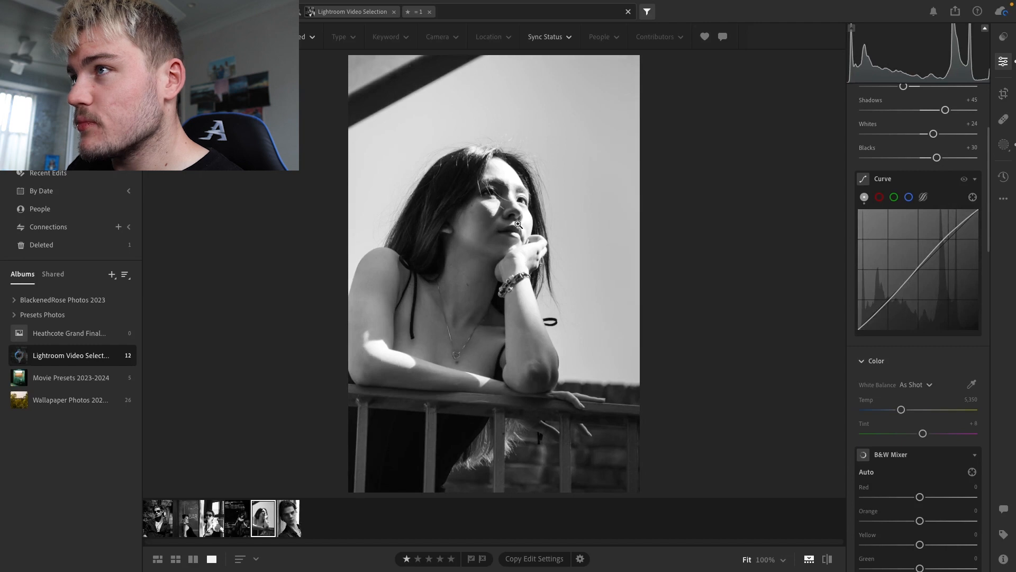
pyautogui.moveTo(512, 186); pyautogui.dragTo(599, 154)
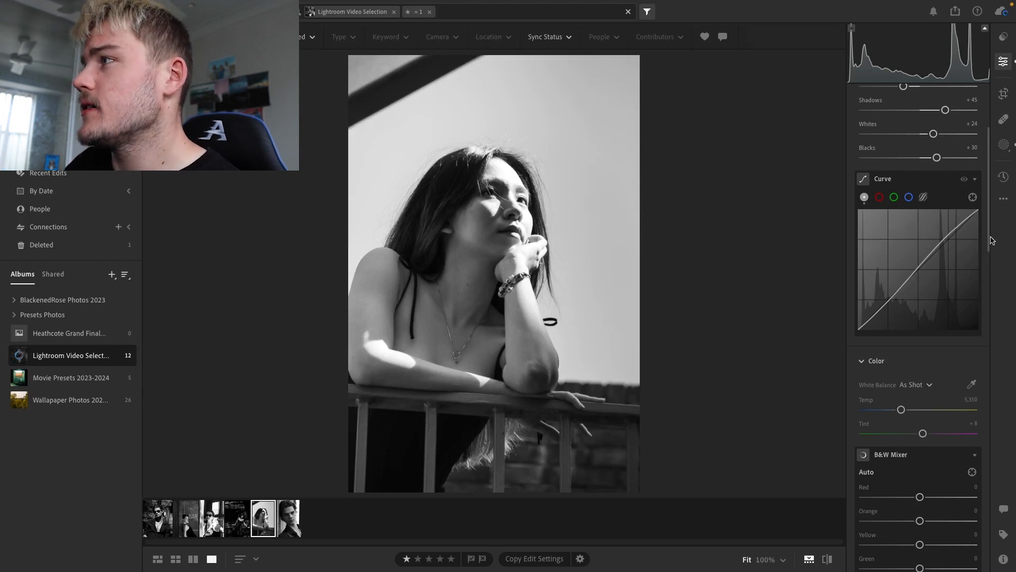
pyautogui.scroll(-4, 978, 276)
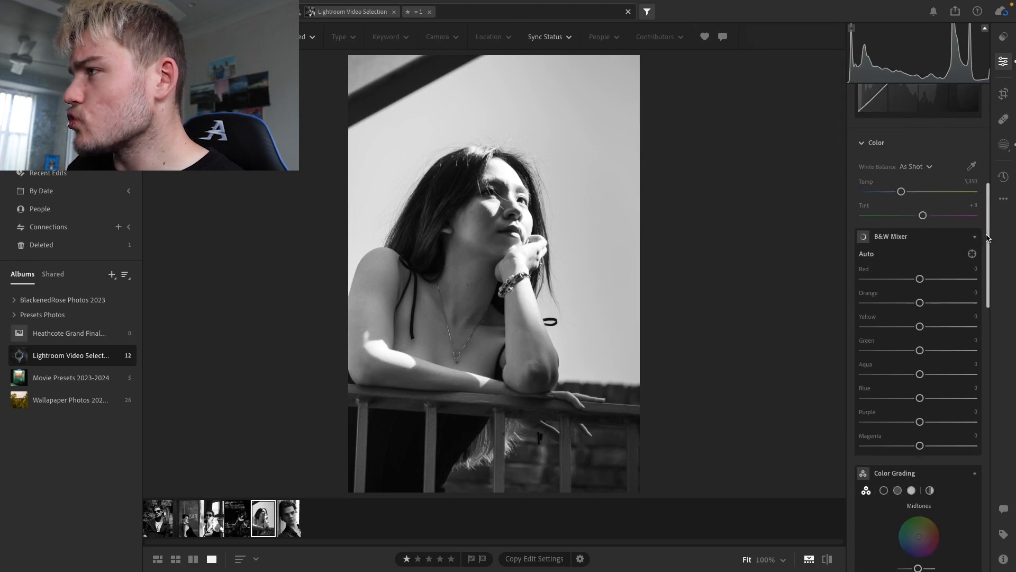
# Nudge the color-grading midtones luminance slightly, set the vignette to −2, and recheck the linear gradient mask
pyautogui.scroll(-5, 921, 307)
pyautogui.moveTo(920, 302); pyautogui.dragTo(919, 302)
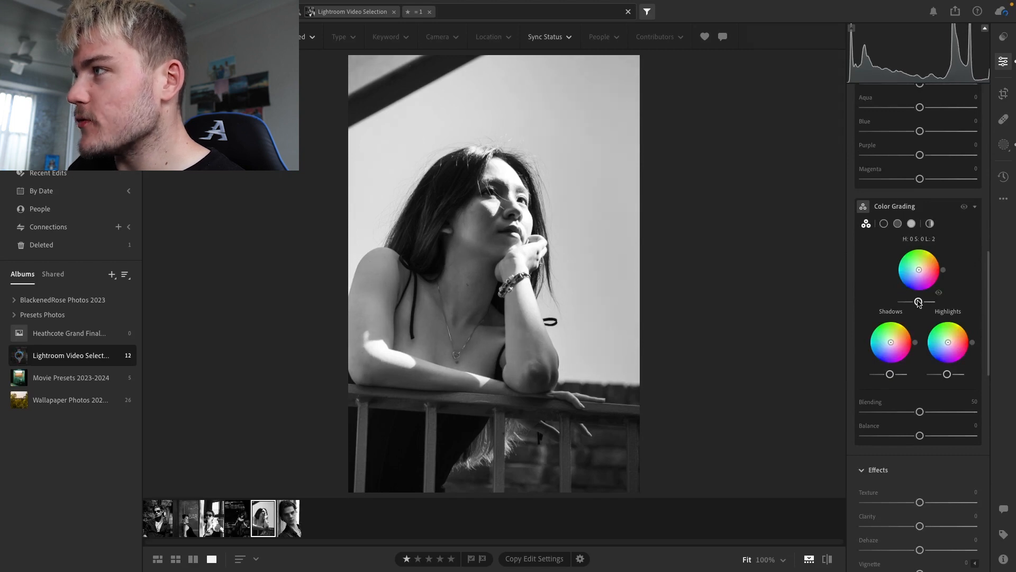
pyautogui.scroll(-3, 988, 339)
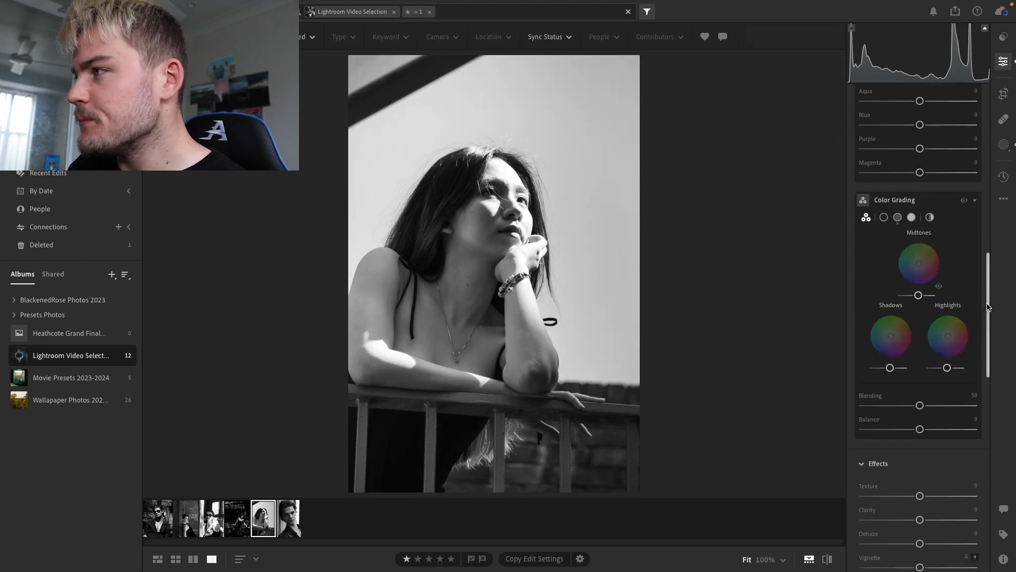
pyautogui.moveTo(988, 339); pyautogui.dragTo(987, 319)
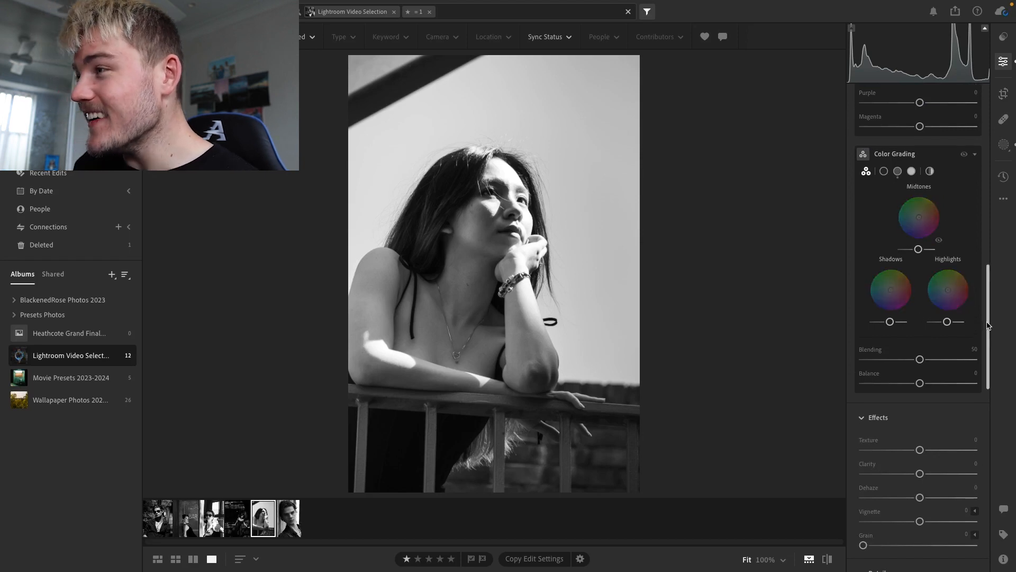
pyautogui.scroll(-5, 921, 392)
pyautogui.moveTo(923, 394)
pyautogui.mouseDown()
pyautogui.moveTo(931, 392)
pyautogui.moveTo(918, 390)
pyautogui.mouseUp()
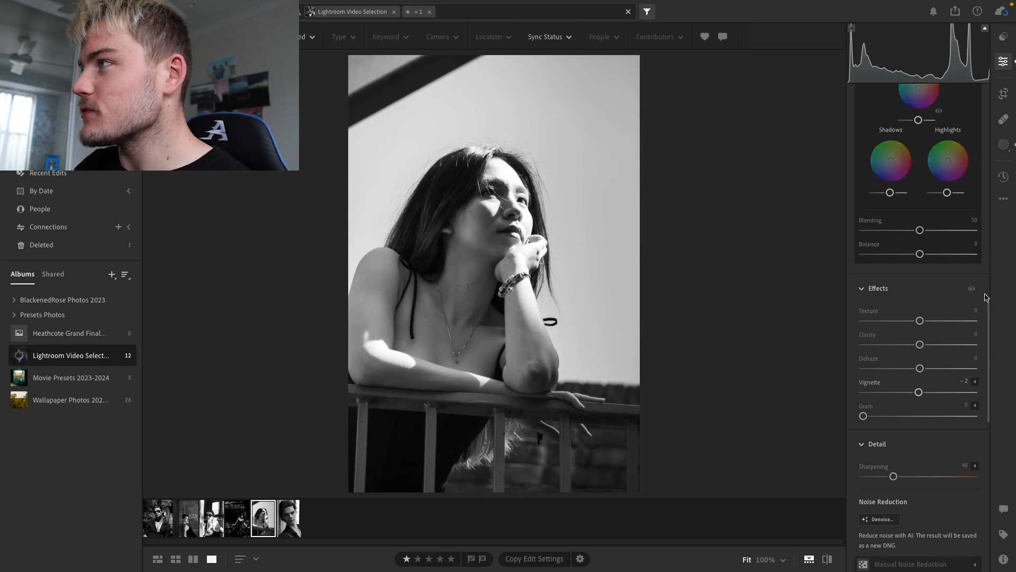
pyautogui.click(1004, 144)
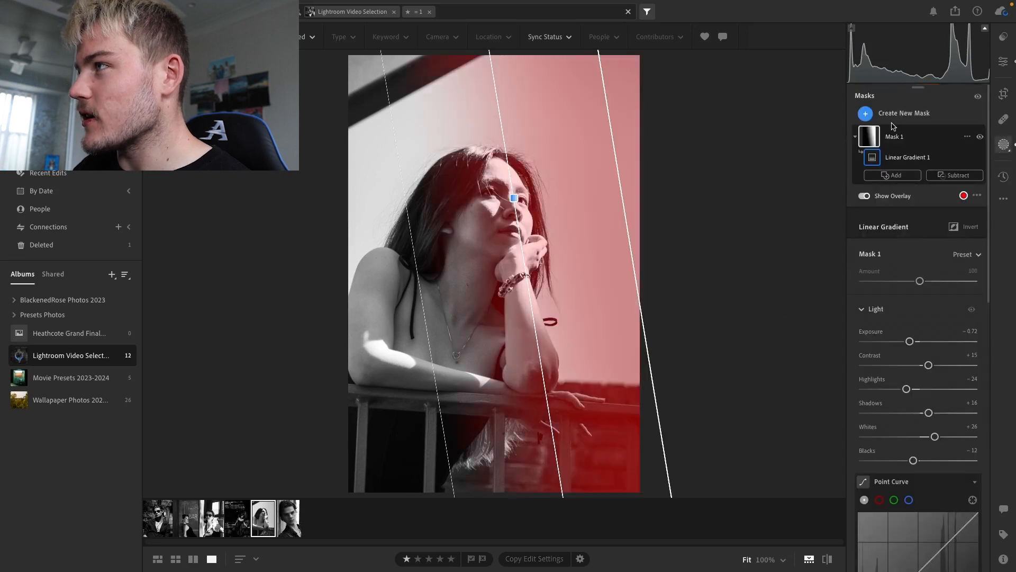
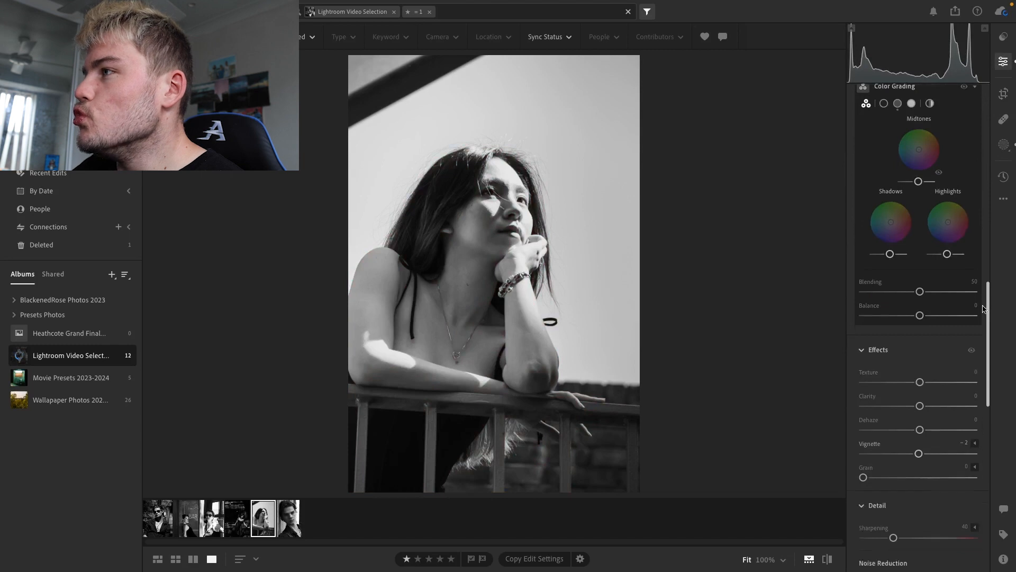
pyautogui.scroll(4, 983, 309)
pyautogui.scroll(-1, 983, 312)
pyautogui.scroll(3, 983, 314)
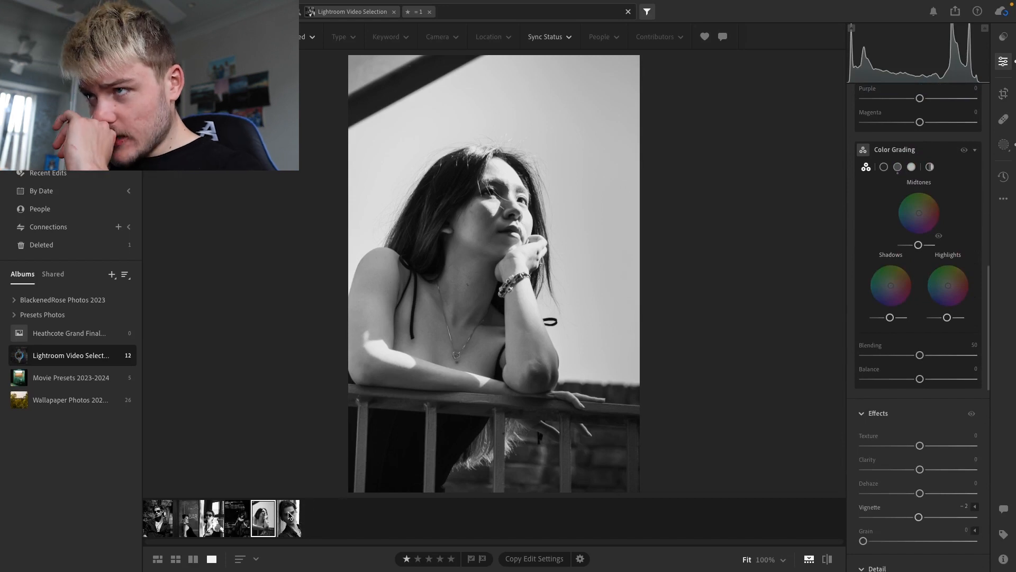
# Open the portrait of the man leaning against the weathered wall, try a slight exposure increase, and reset exposure to 0
pyautogui.click(290, 514)
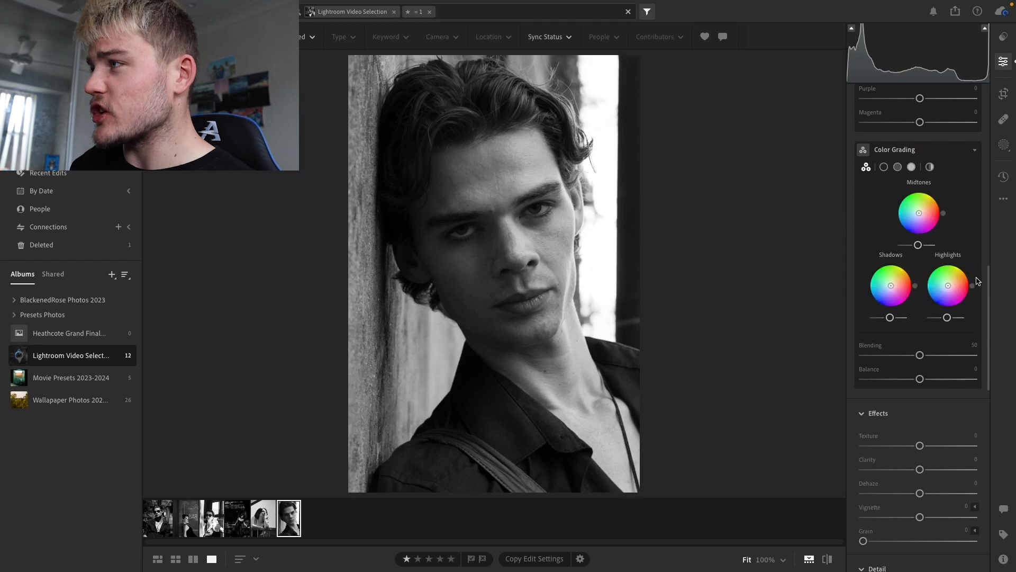
pyautogui.scroll(5, 985, 275)
pyautogui.moveTo(1002, 234); pyautogui.dragTo(1004, 19)
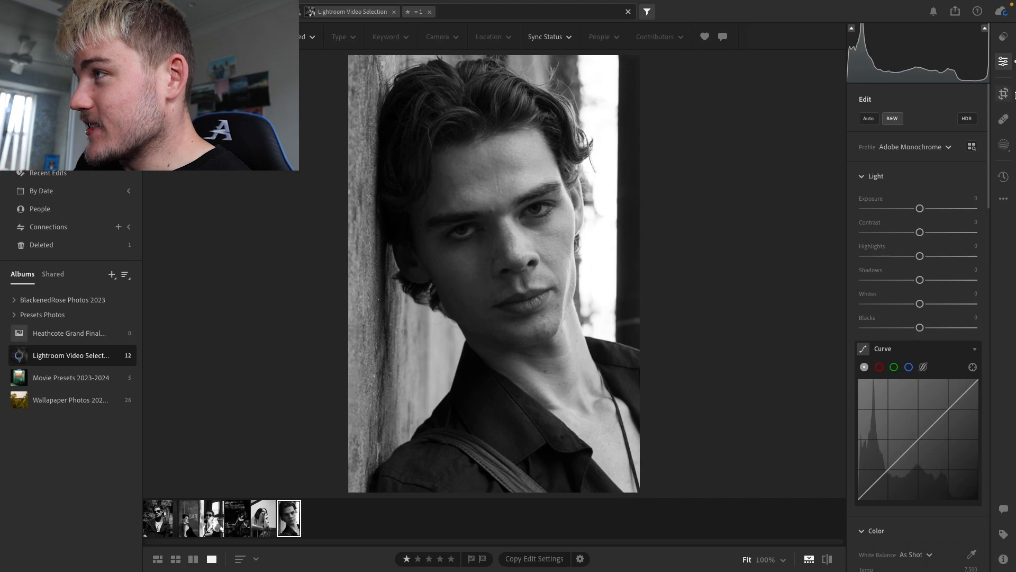
pyautogui.moveTo(921, 209); pyautogui.dragTo(924, 209)
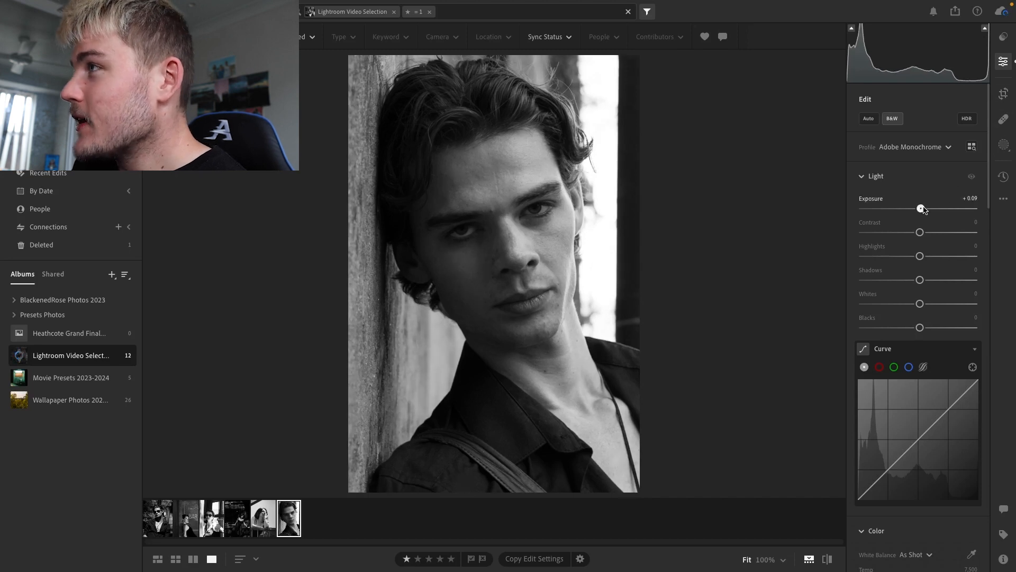
pyautogui.doubleClick(921, 208)
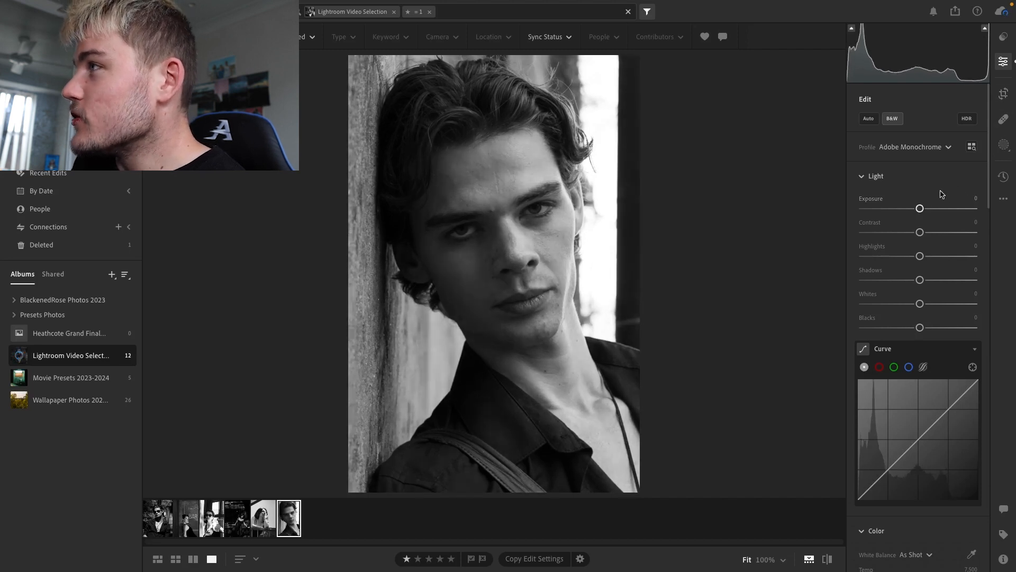
# Create a subject mask over the man and set its exposure to +0.52
pyautogui.click(1004, 145)
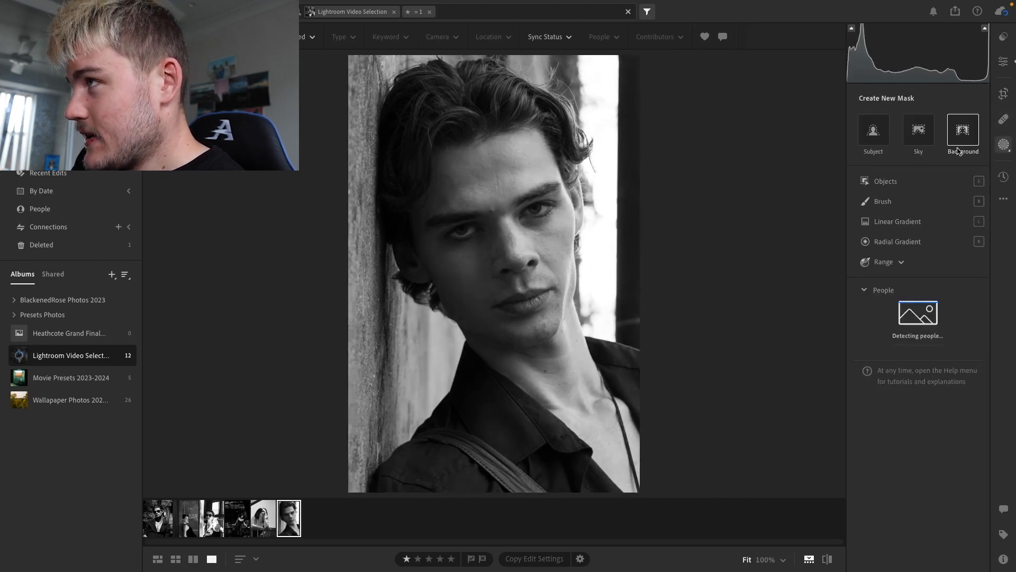
pyautogui.click(874, 142)
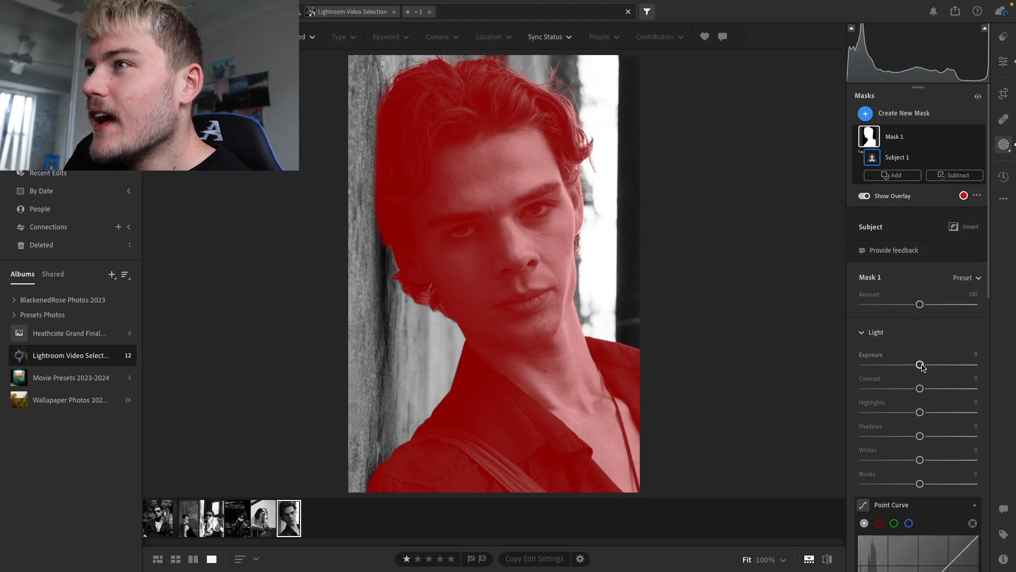
pyautogui.moveTo(921, 366); pyautogui.dragTo(927, 369)
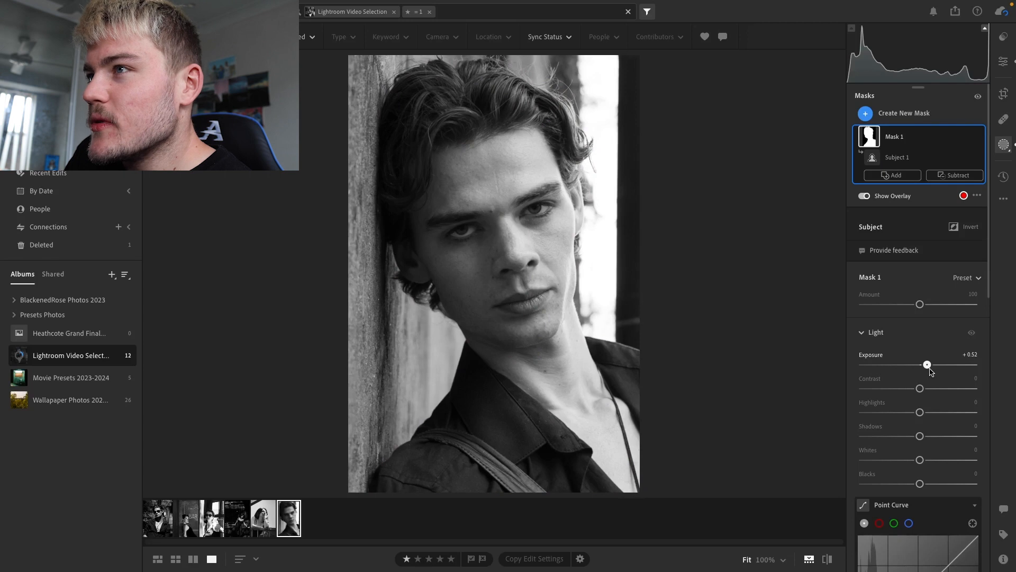
pyautogui.moveTo(485, 258); pyautogui.dragTo(469, 179)
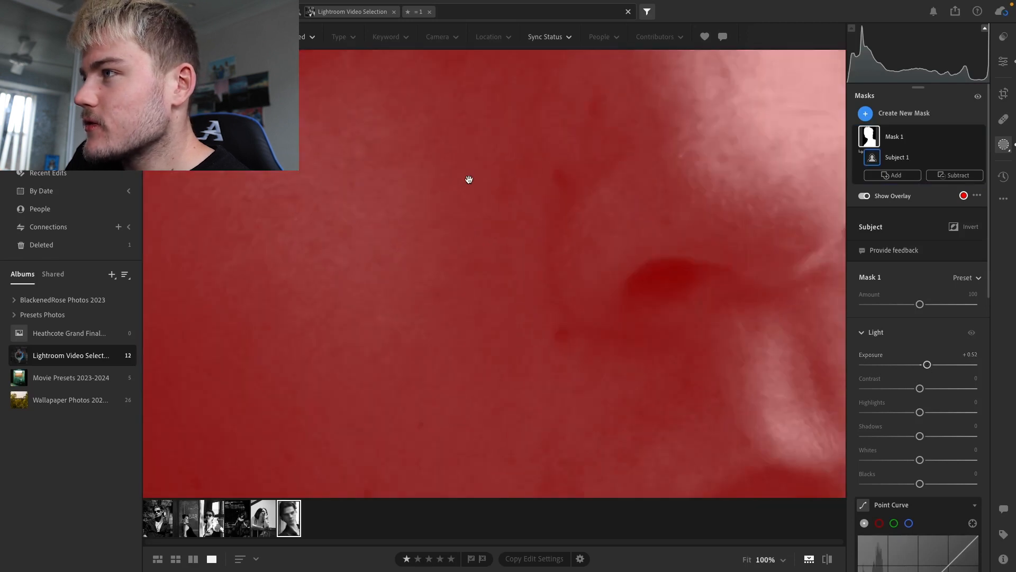
pyautogui.click(572, 307)
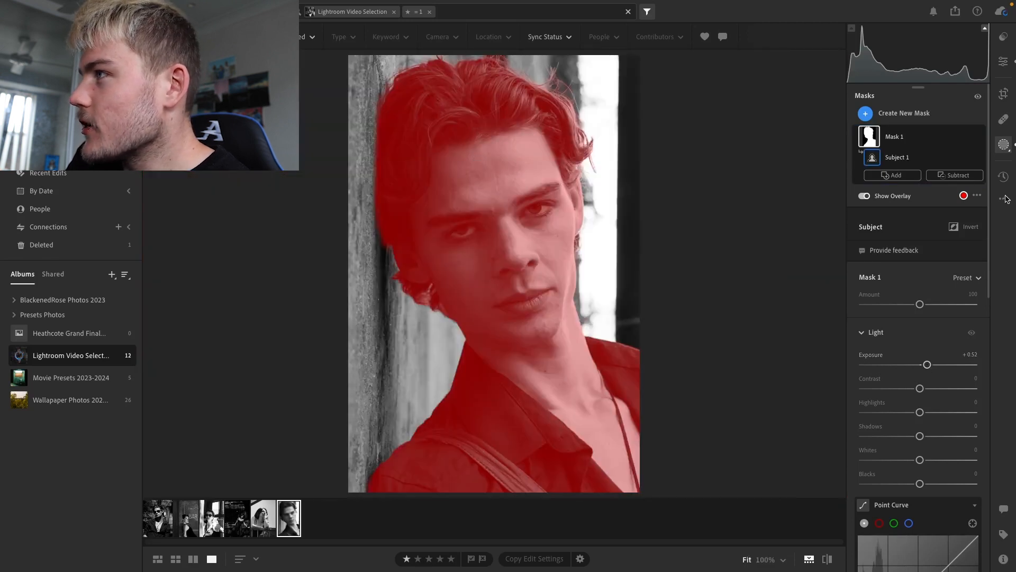
# Set the subject mask's highlights to −18, shadows to +23 and blacks to +5, and return to the general edit settings
pyautogui.moveTo(920, 416); pyautogui.dragTo(931, 443)
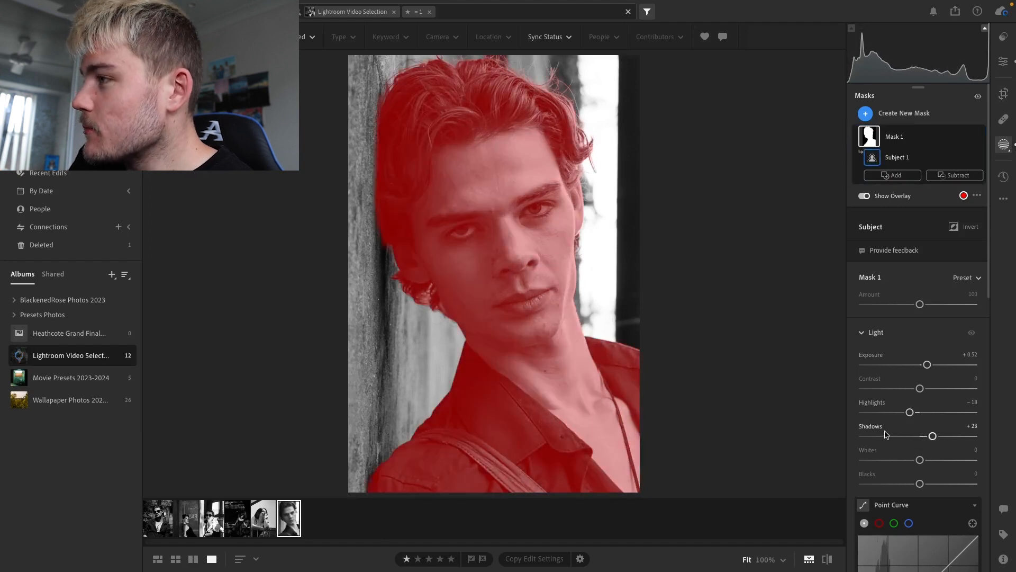
pyautogui.moveTo(920, 483); pyautogui.dragTo(922, 483)
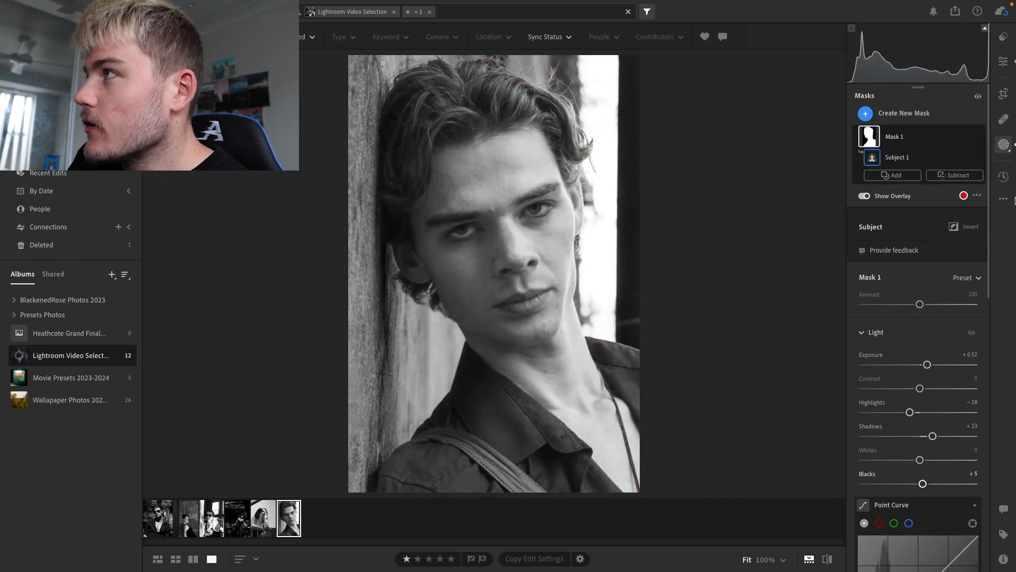
pyautogui.click(1003, 61)
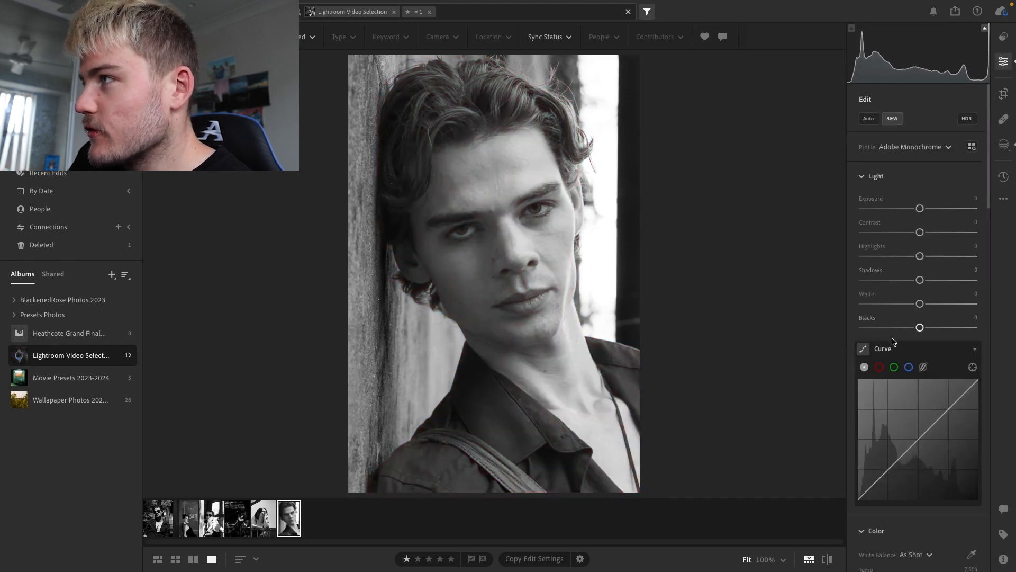
# Set exposure −0.36, contrast +9, highlights −16, shadows +10, whites −10 and blacks −15, and slightly darken the shadows in the tone curve
pyautogui.moveTo(919, 209); pyautogui.dragTo(902, 321)
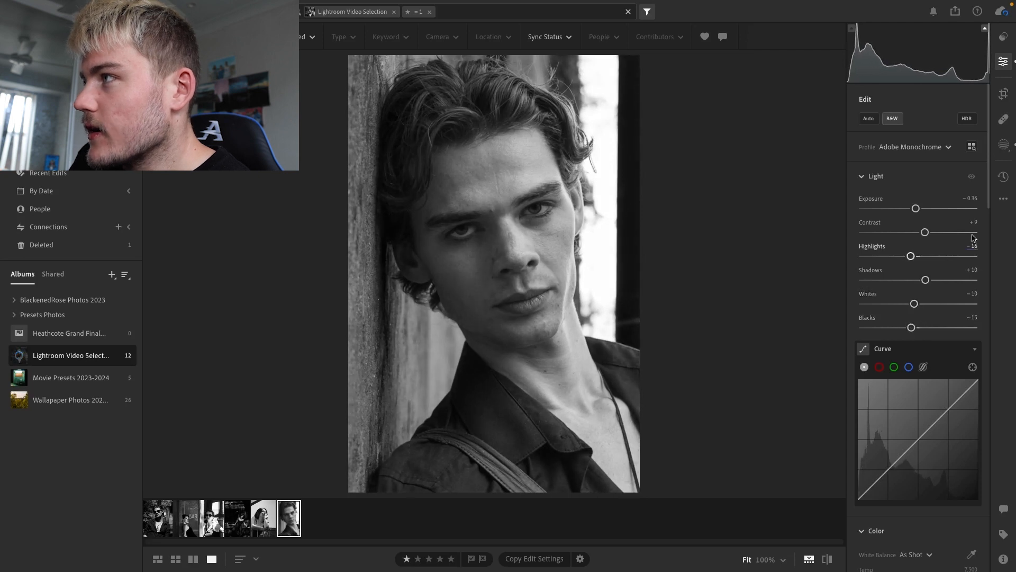
pyautogui.moveTo(985, 209); pyautogui.dragTo(985, 258)
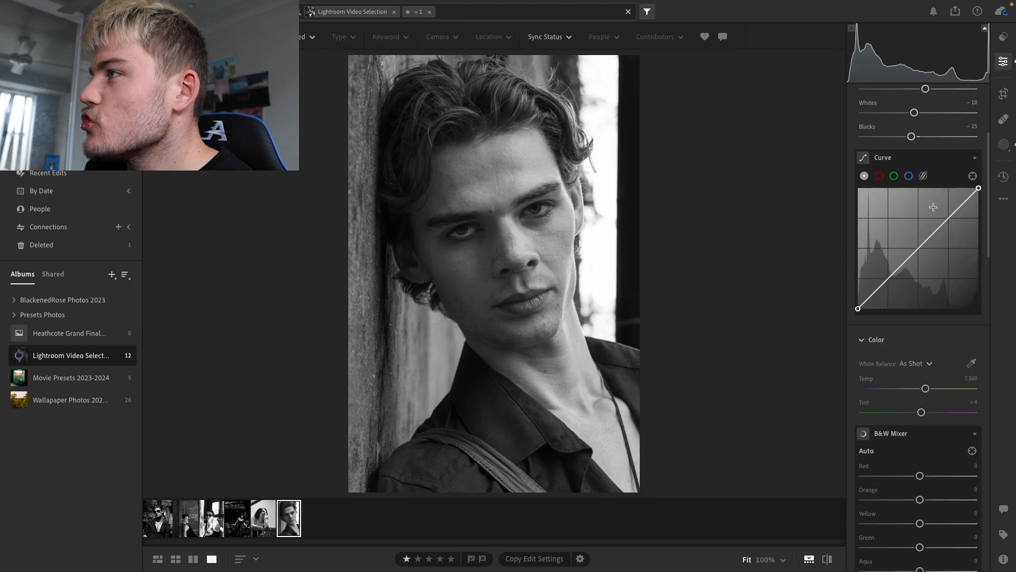
pyautogui.moveTo(949, 217); pyautogui.dragTo(948, 220)
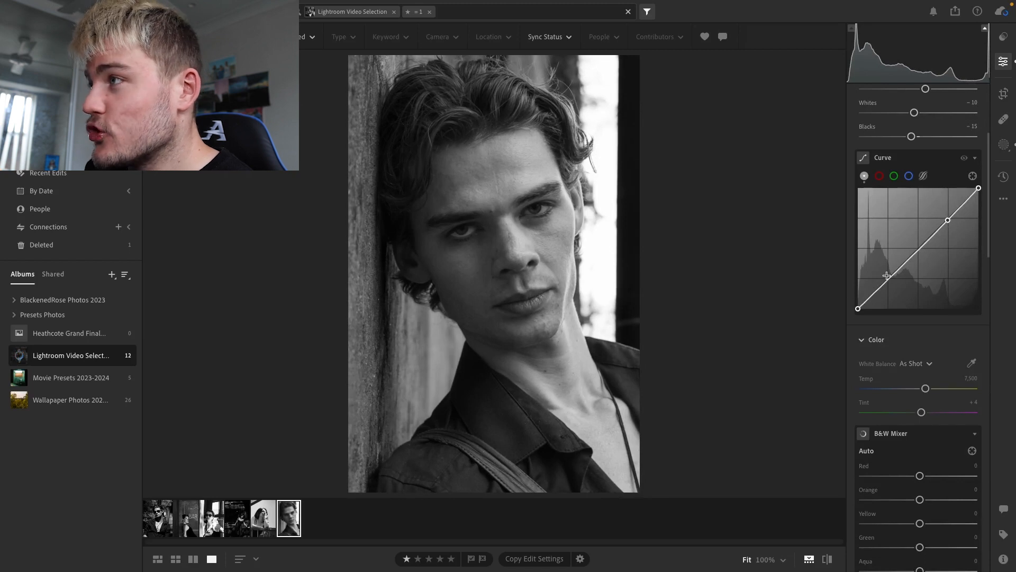
pyautogui.moveTo(891, 275); pyautogui.dragTo(892, 278)
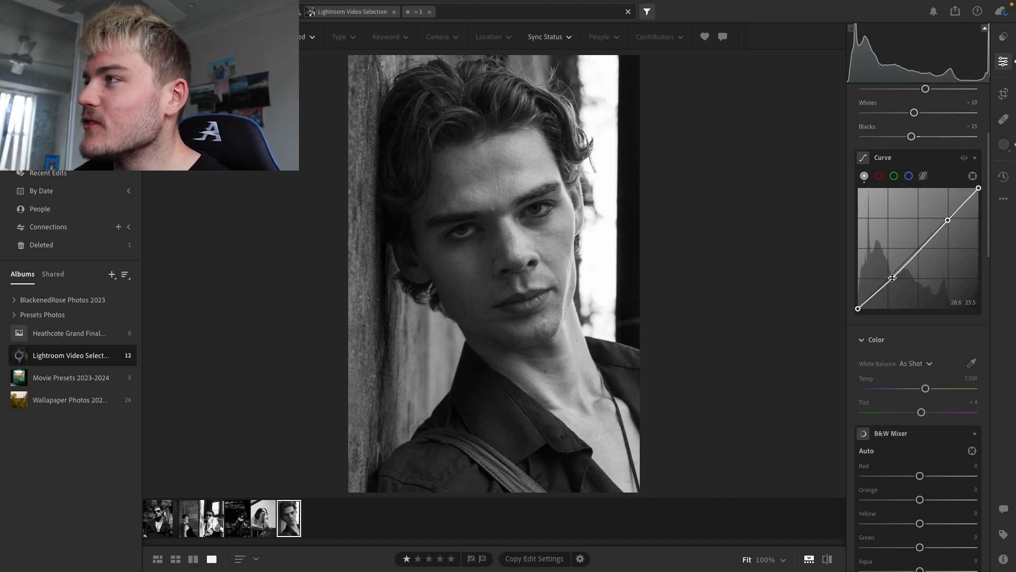
# Set temperature 8,757 and tint +21, and in color grading slightly raise the midtones and shadows luminance and slightly lower the highlights luminance
pyautogui.moveTo(989, 216); pyautogui.dragTo(991, 261)
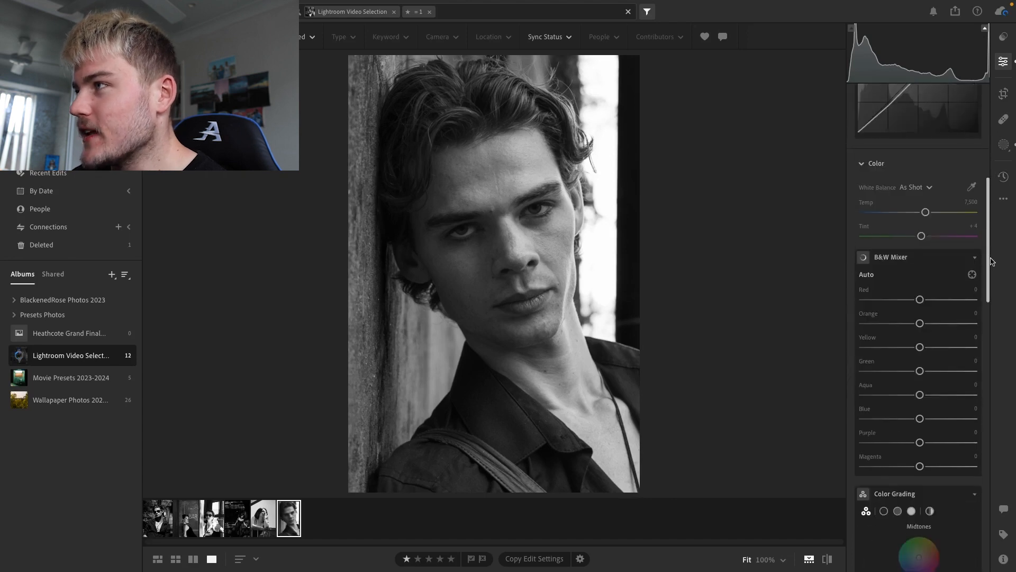
pyautogui.moveTo(925, 204); pyautogui.dragTo(931, 230)
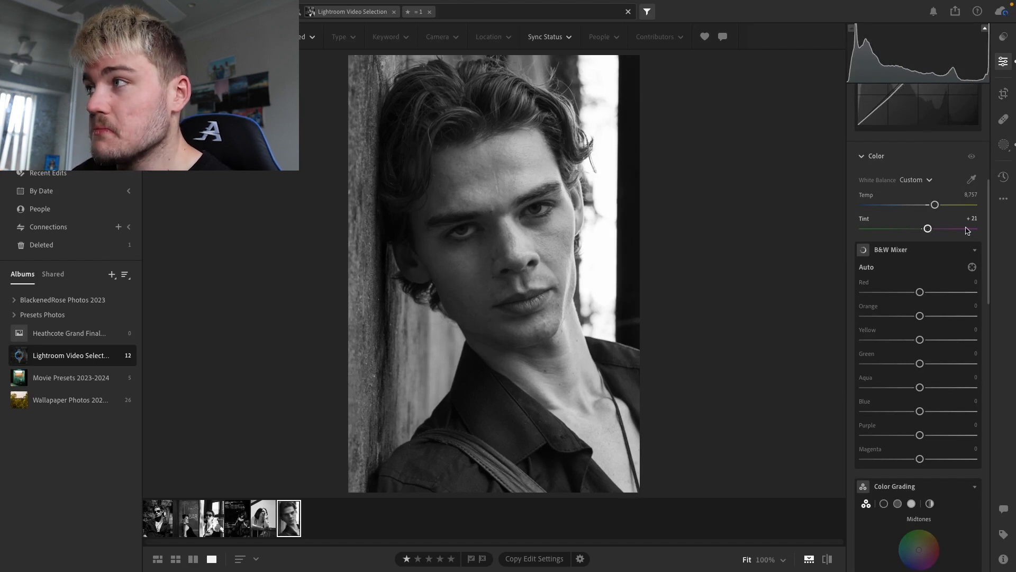
pyautogui.moveTo(990, 227); pyautogui.dragTo(985, 286)
pyautogui.moveTo(919, 343); pyautogui.dragTo(923, 342)
pyautogui.moveTo(890, 415); pyautogui.dragTo(893, 415)
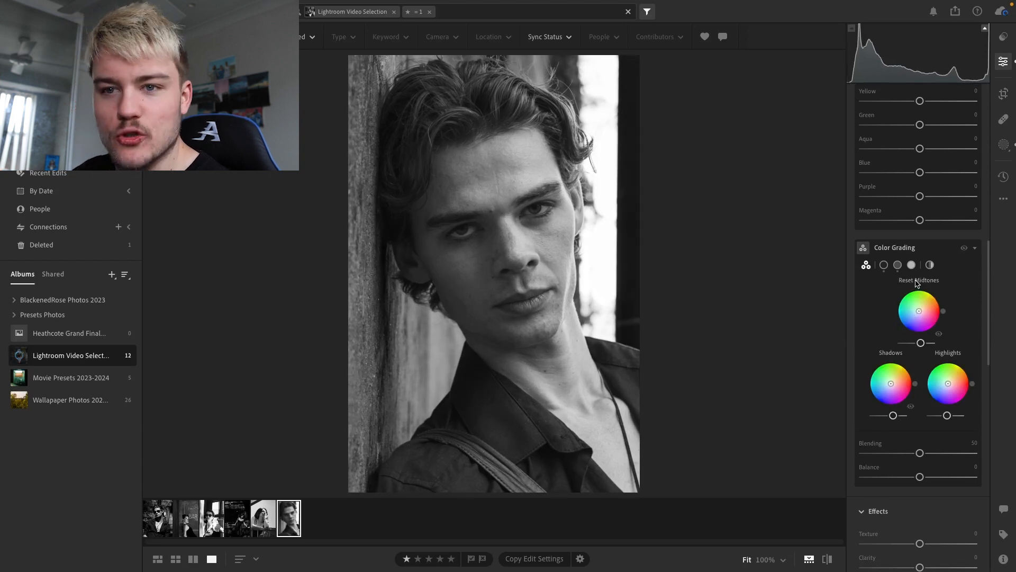
pyautogui.moveTo(946, 414); pyautogui.dragTo(946, 415)
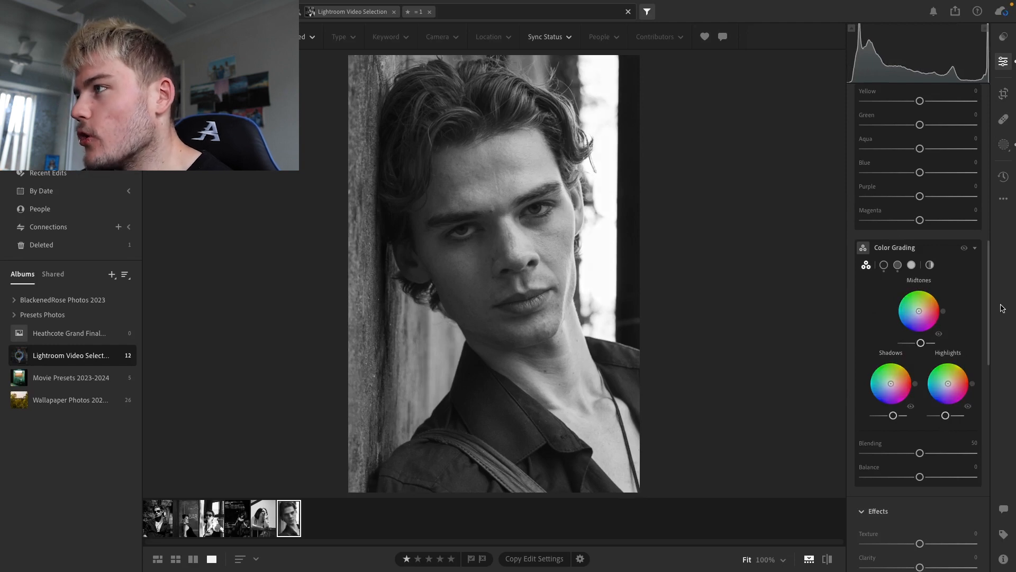
# Raise the color-grading shadows luminance further and set the Light shadows value to +31
pyautogui.moveTo(988, 304); pyautogui.dragTo(989, 330)
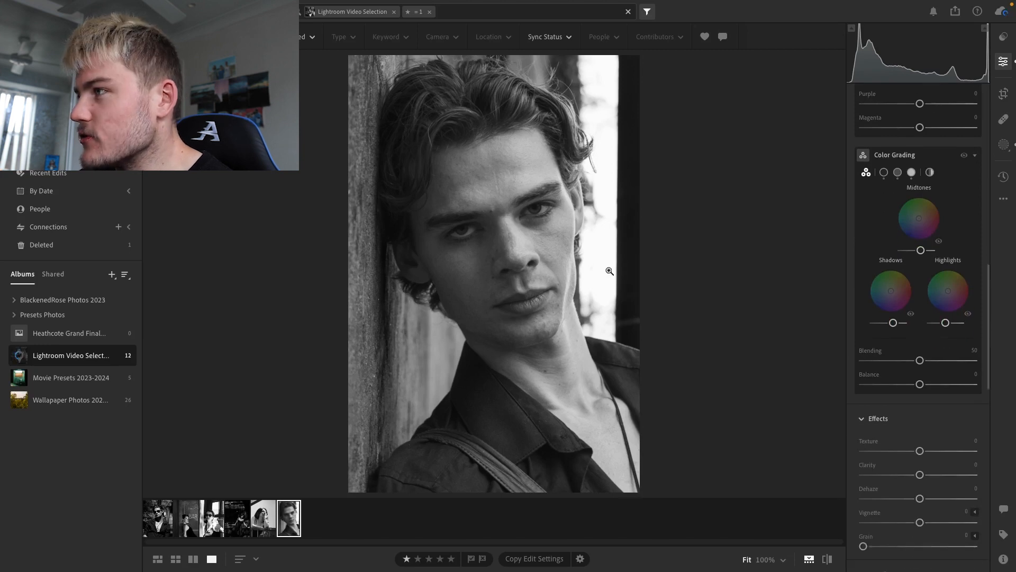
pyautogui.moveTo(892, 323); pyautogui.dragTo(900, 322)
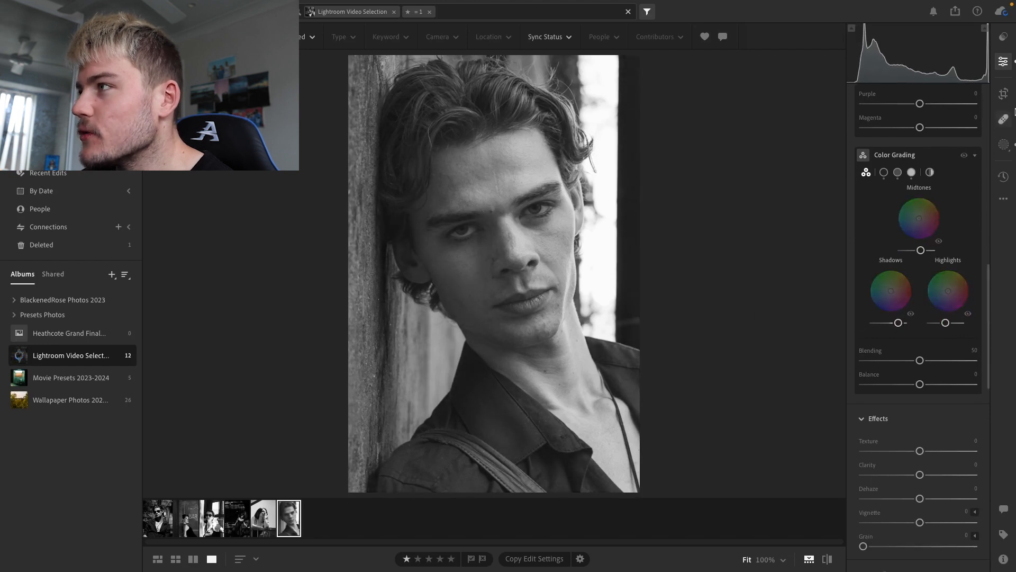
pyautogui.scroll(15, 989, 282)
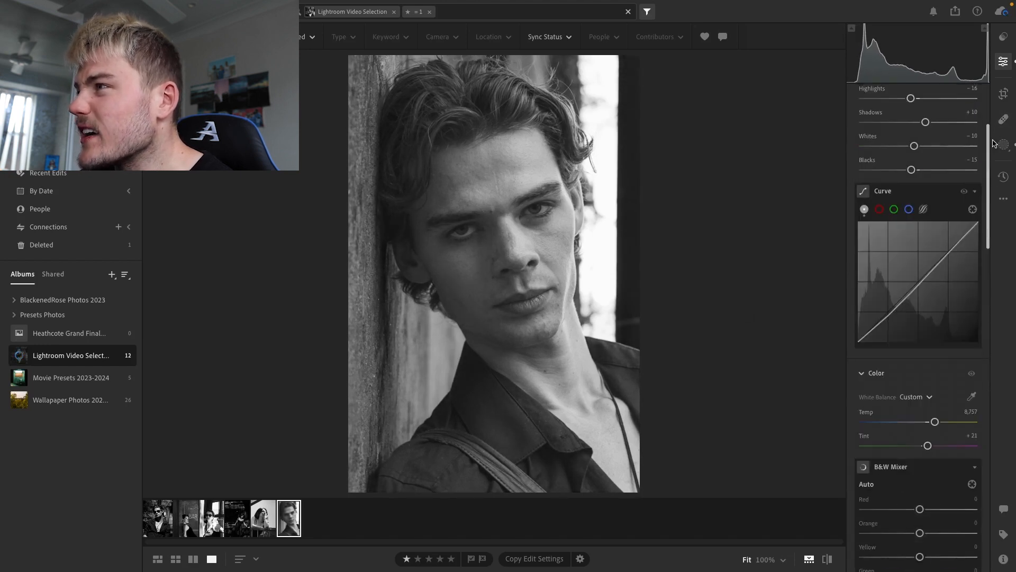
pyautogui.moveTo(925, 194); pyautogui.dragTo(937, 195)
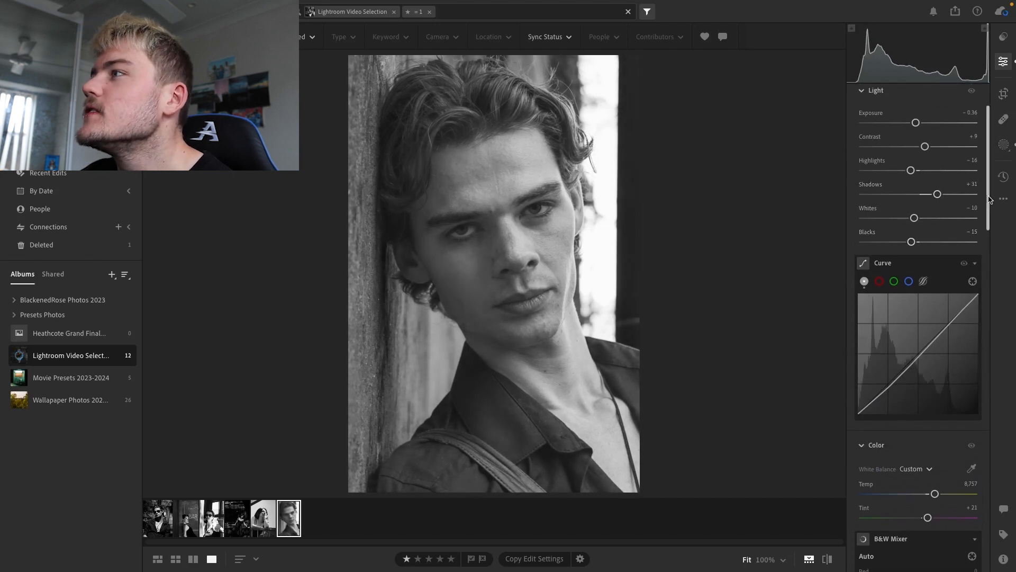
# Lower the color-grading shadows luminance to slightly below neutral and look over the effects settings
pyautogui.scroll(-2, 994, 227)
pyautogui.scroll(-2, 991, 320)
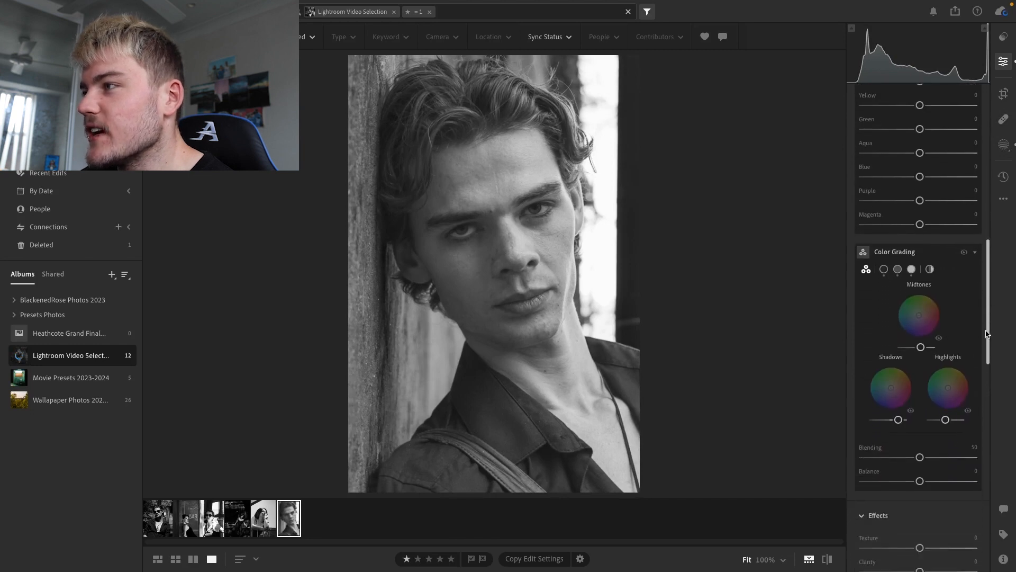
pyautogui.moveTo(898, 417); pyautogui.dragTo(887, 417)
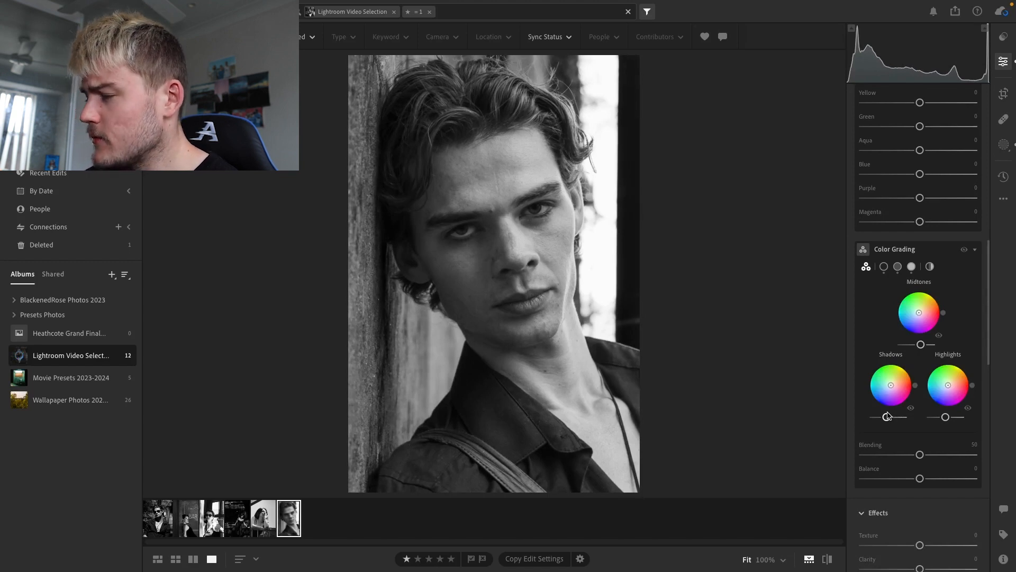
pyautogui.scroll(-3, 986, 329)
pyautogui.scroll(-5, 986, 329)
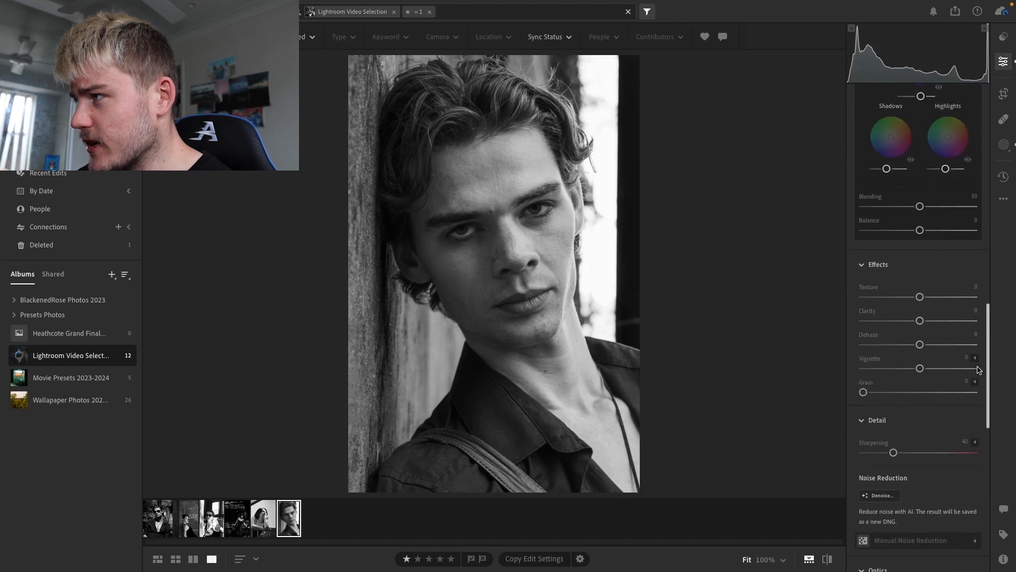
# Review the man's subject mask, and compare his portrait side by side with the railing photo before returning to the single-photo view
pyautogui.moveTo(990, 376); pyautogui.dragTo(1008, 82)
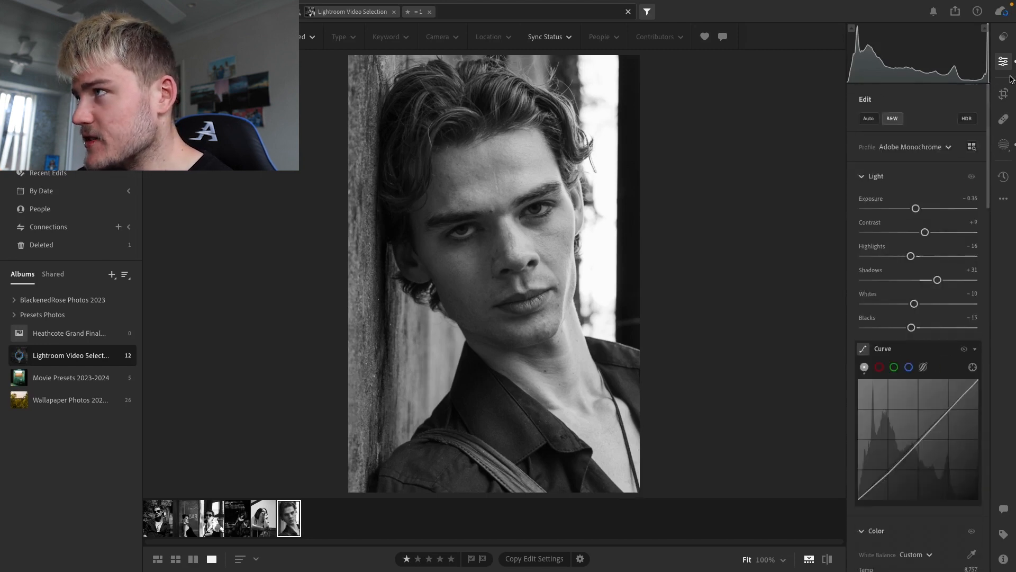
pyautogui.press('m')
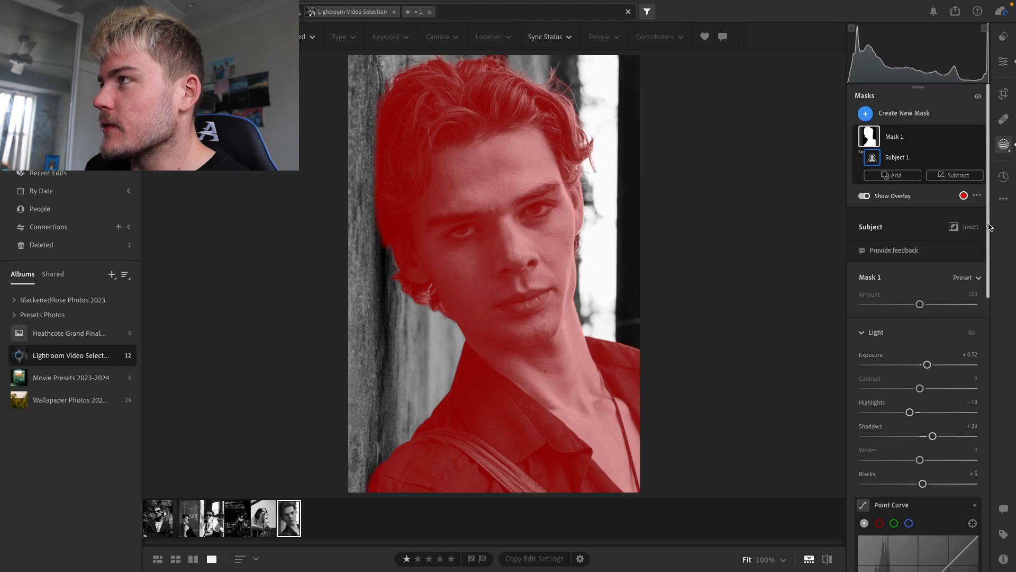
pyautogui.click(1003, 61)
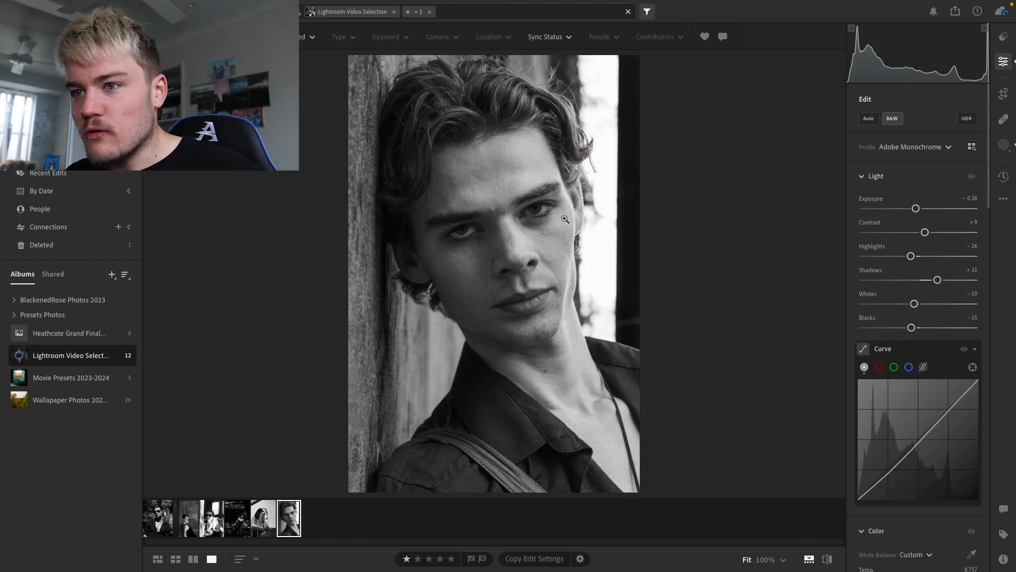
pyautogui.click(193, 560)
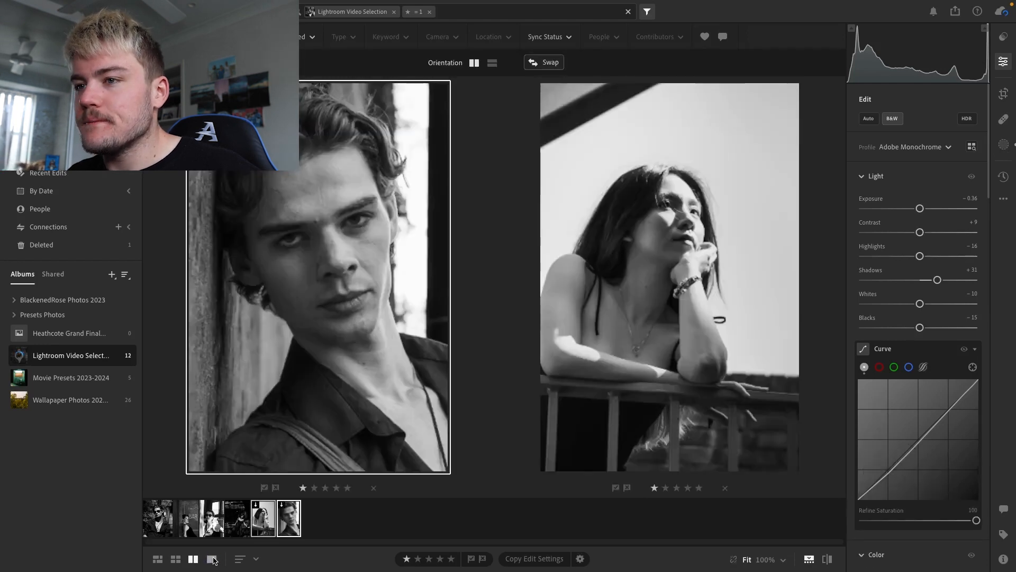
pyautogui.click(212, 559)
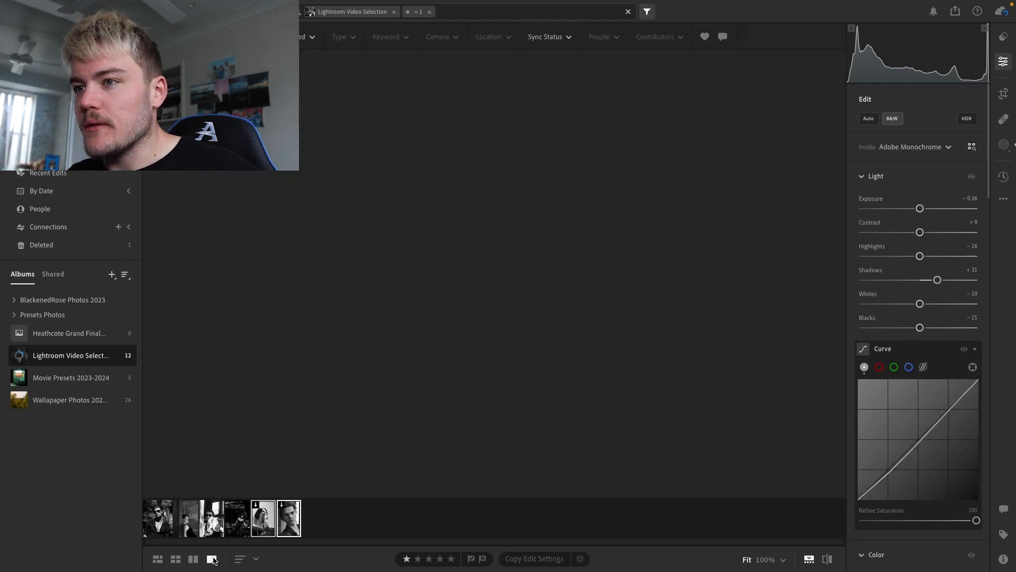